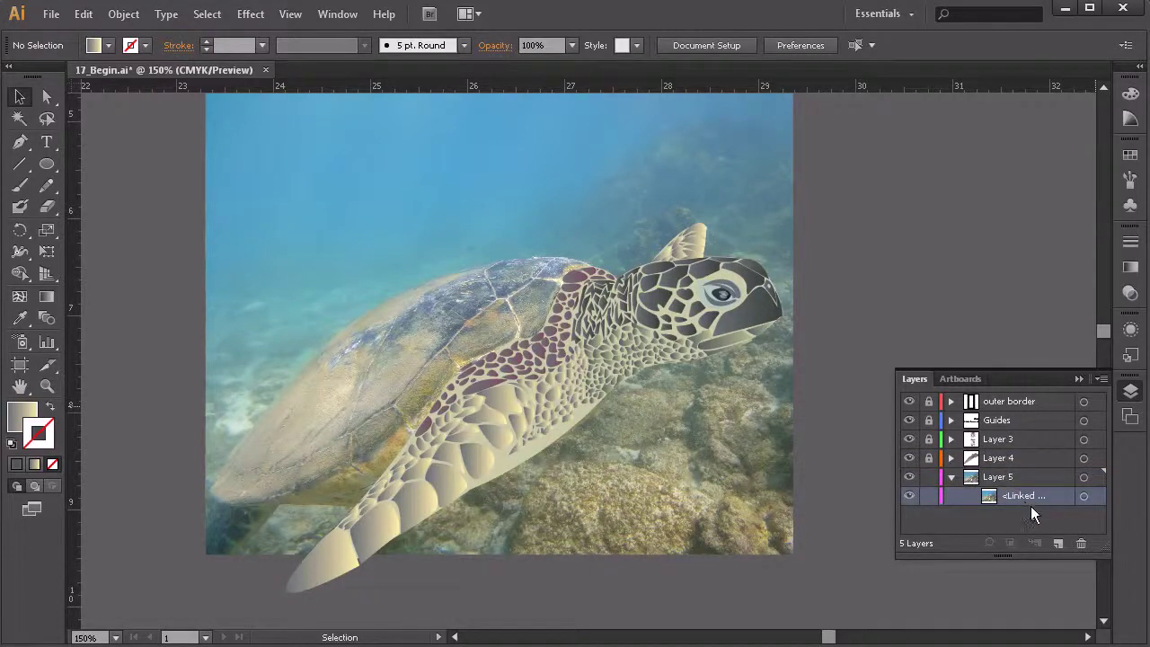
# - Delete the linked turtle photo from Layer 5 and place spinycoral.jpg on that layer as a linked image
pyautogui.click(1083, 497)
pyautogui.click(1082, 543)
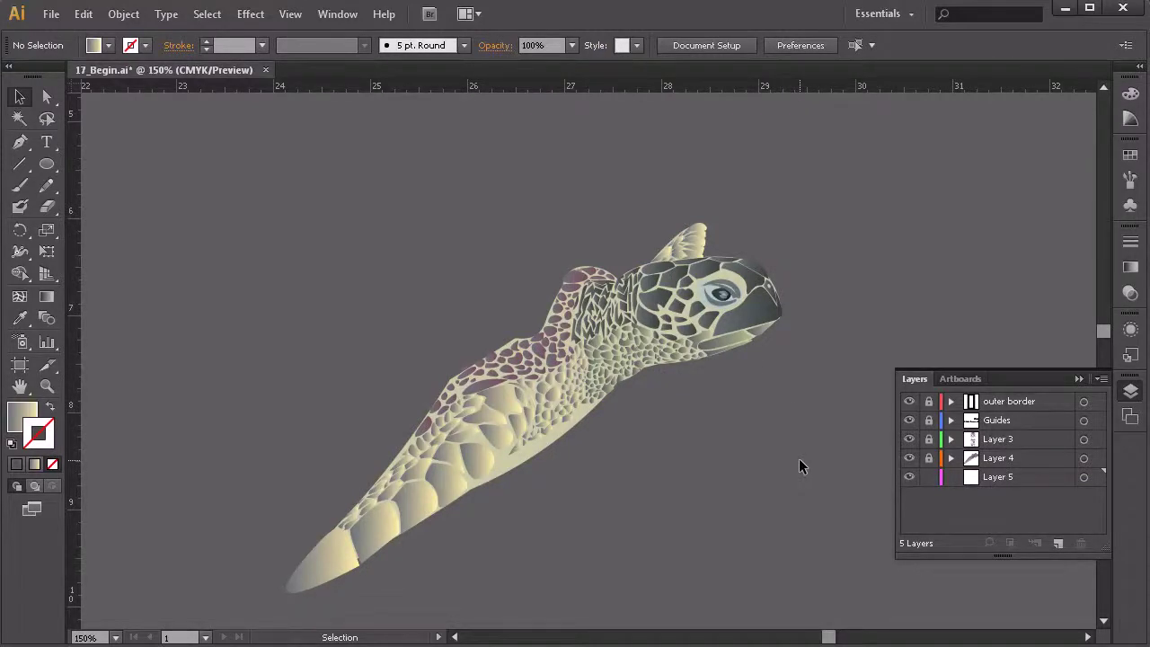
pyautogui.click(1079, 483)
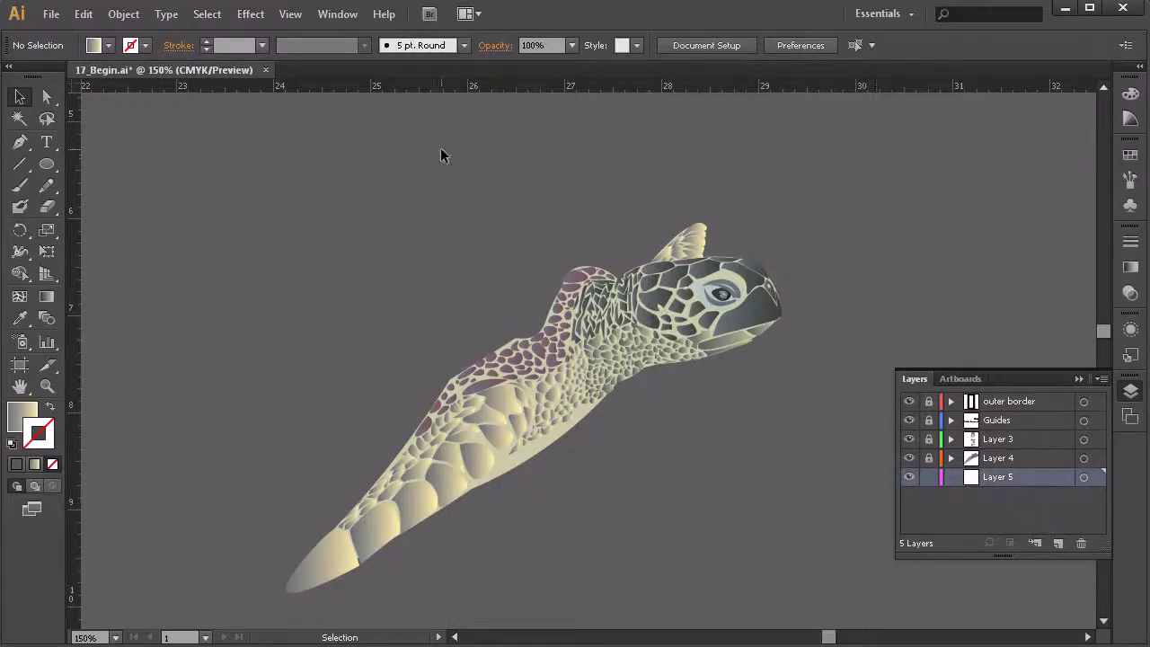
pyautogui.click(56, 16)
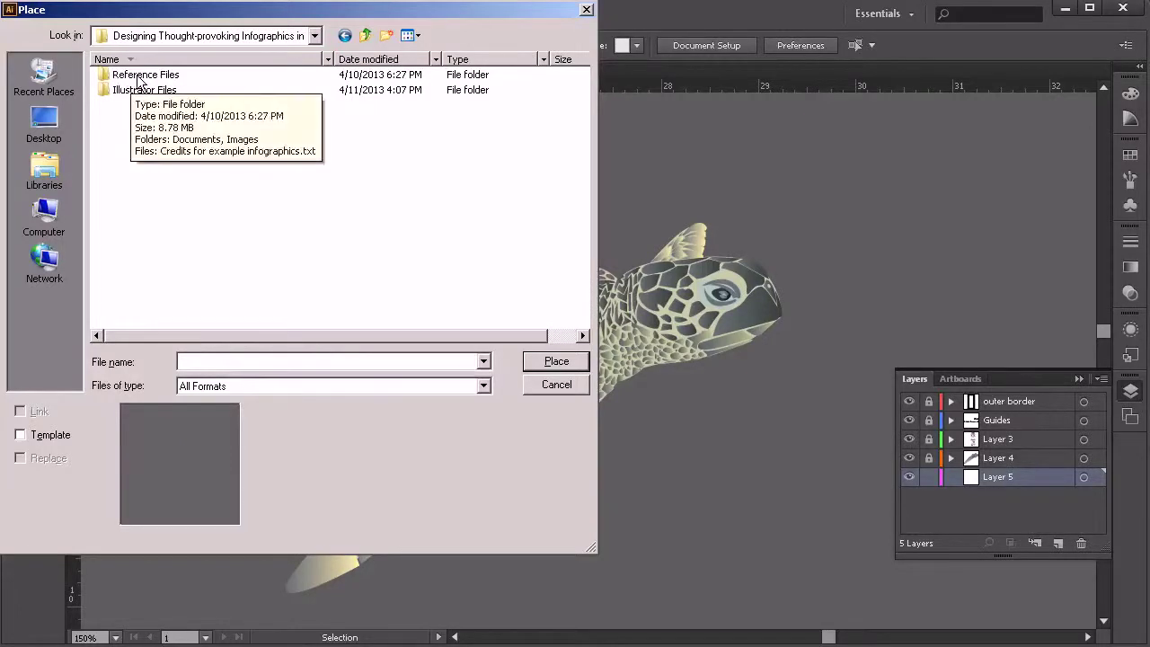
pyautogui.doubleClick(142, 75)
pyautogui.doubleClick(139, 92)
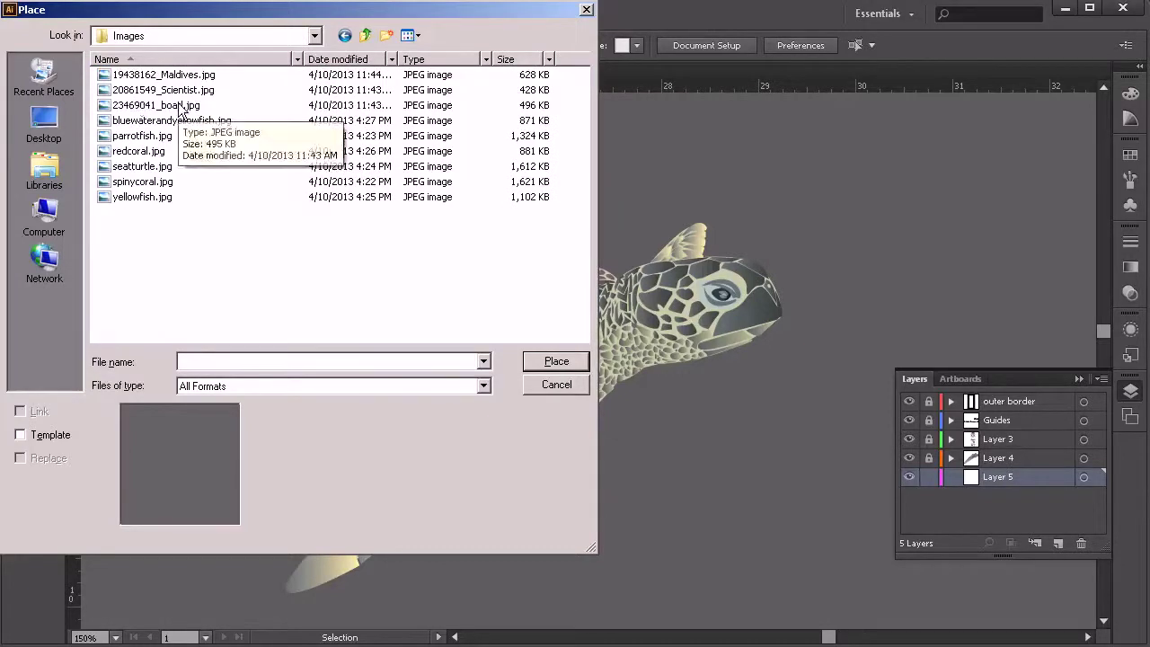
pyautogui.click(144, 182)
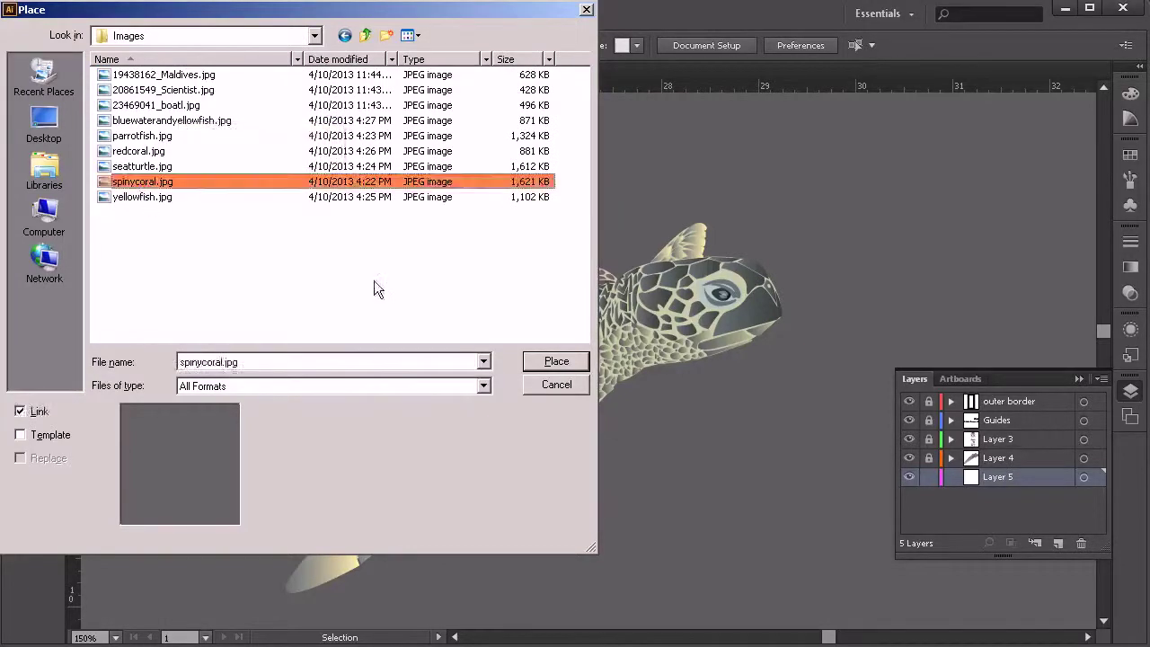
pyautogui.click(556, 362)
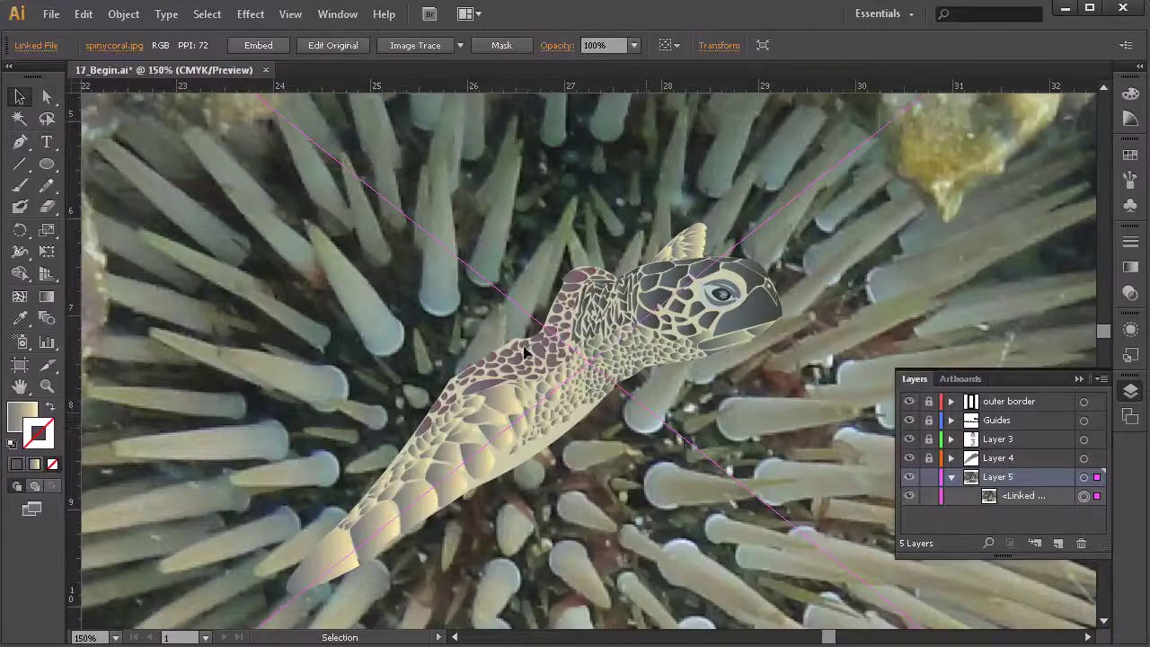
# - Move the placed sea urchin photo off the turtle artwork into the empty area to its right
pyautogui.press('z')
pyautogui.keyDown('alt'); pyautogui.click(758, 349); pyautogui.keyUp('alt')
pyautogui.keyDown('alt'); pyautogui.click(758, 349); pyautogui.keyUp('alt')
pyautogui.keyDown('alt'); pyautogui.click(758, 349); pyautogui.keyUp('alt')
pyautogui.keyDown('alt'); pyautogui.click(737, 349); pyautogui.keyUp('alt')
pyautogui.keyDown('alt'); pyautogui.click(571, 350); pyautogui.keyUp('alt')
pyautogui.press('v')
pyautogui.moveTo(476, 409); pyautogui.dragTo(719, 423)
pyautogui.hotkey('ctrl', 'shift', 'a')
# - Scale the sea urchin photo down to about 6.3 in wide and reposition it clear of the turtle
pyautogui.click(819, 256)
pyautogui.moveTo(821, 252); pyautogui.dragTo(692, 356)
pyautogui.moveTo(639, 429); pyautogui.dragTo(615, 454)
pyautogui.hotkey('ctrl', 'shift', 'a')
# - Lock Layer 5 with the sea urchin photo and add a new layer directly above it
pyautogui.press('z')
pyautogui.click(640, 430)
pyautogui.click(639, 426)
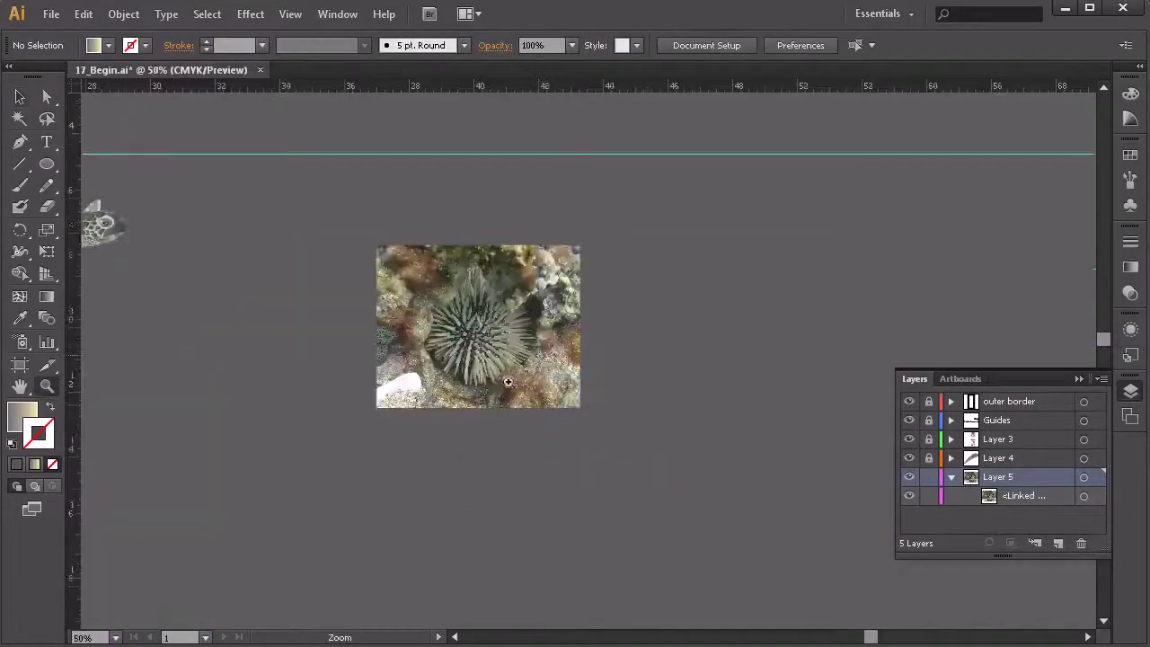
pyautogui.click(573, 382)
pyautogui.click(580, 367)
pyautogui.click(584, 346)
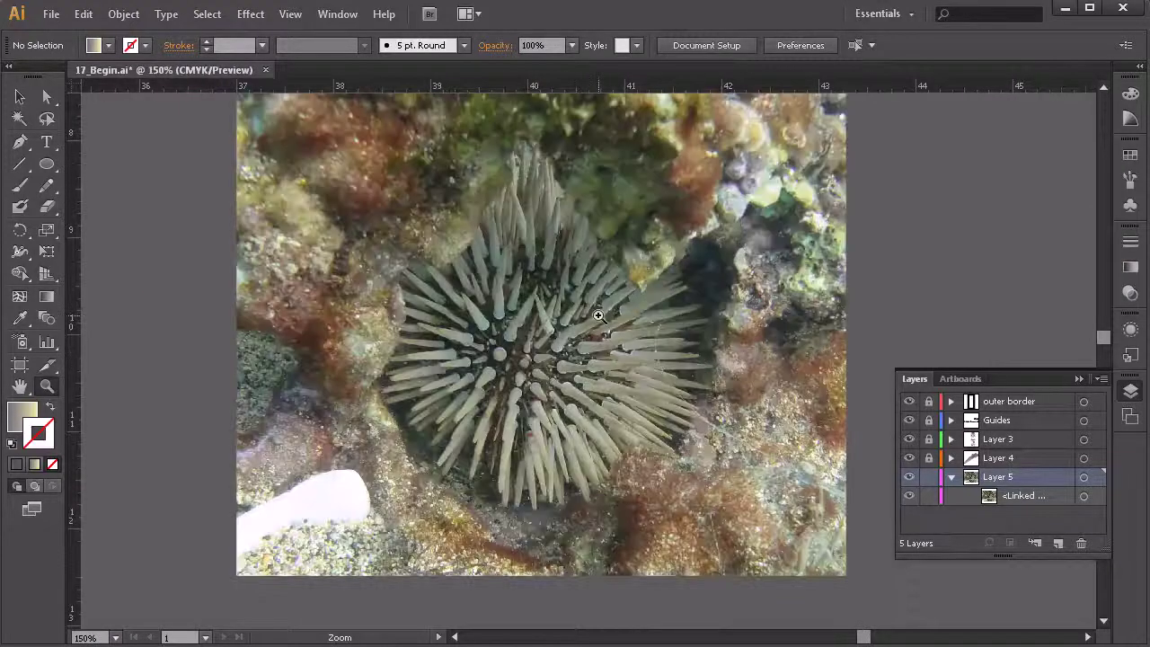
pyautogui.moveTo(603, 321); pyautogui.dragTo(601, 353)
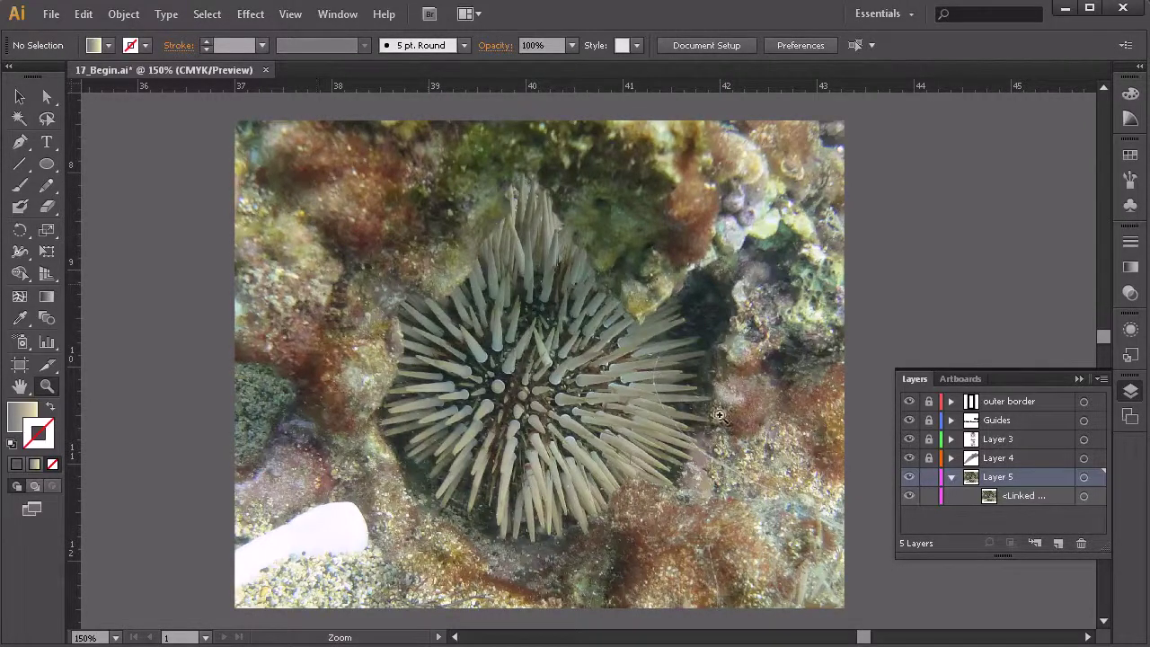
pyautogui.click(950, 477)
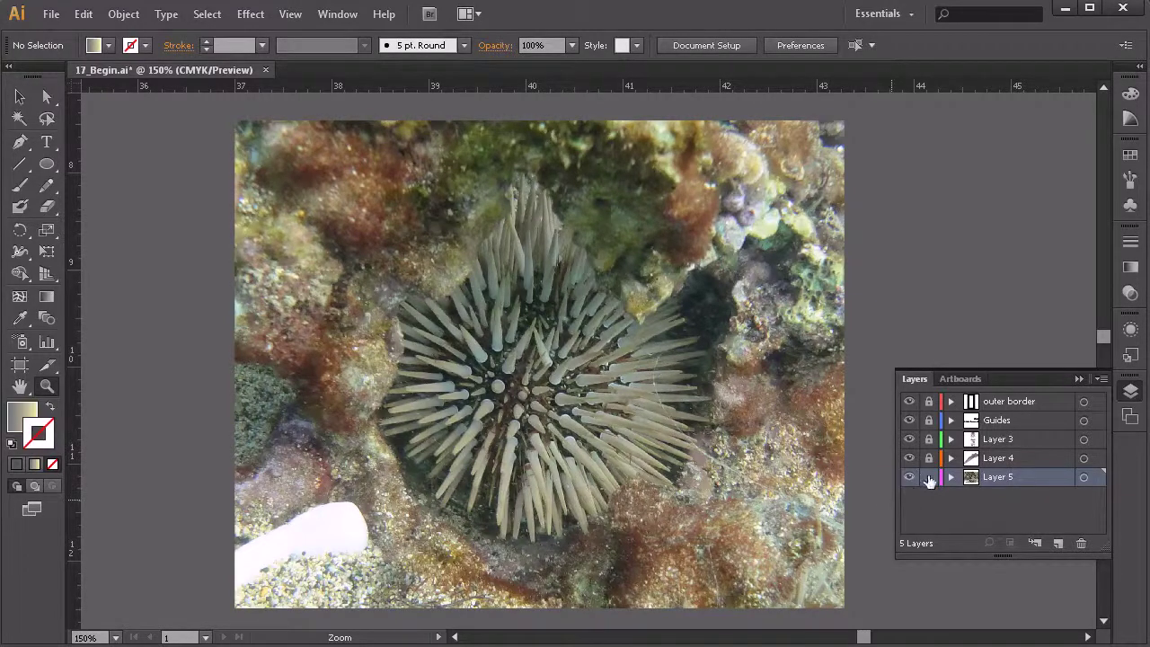
pyautogui.click(1057, 544)
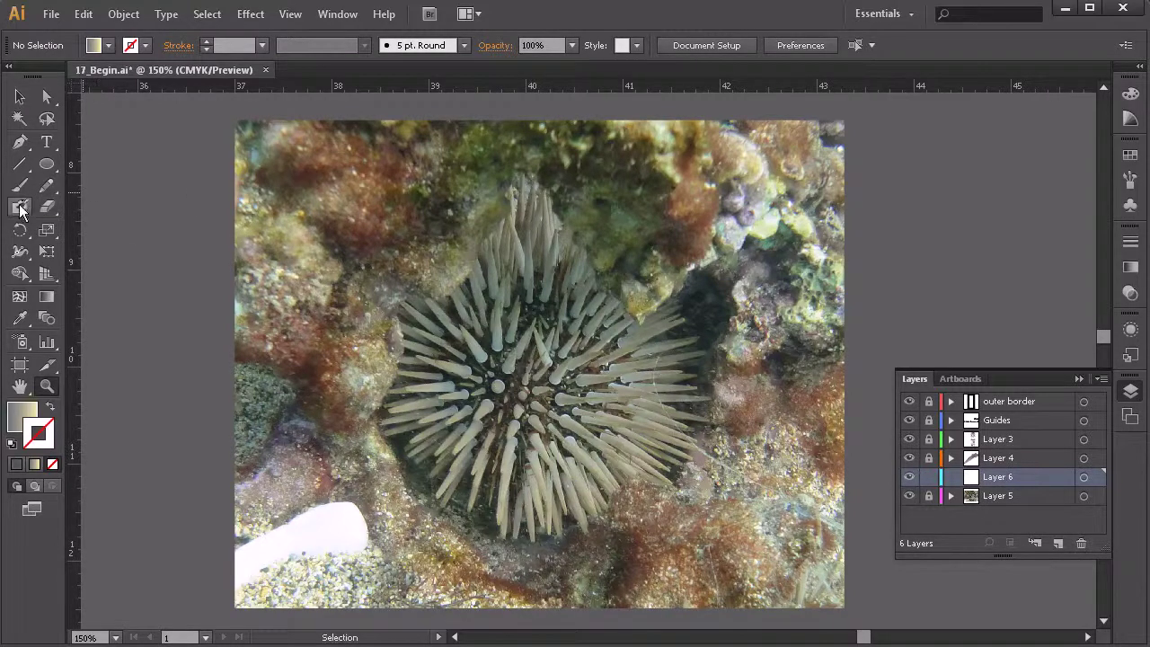
# - Sample a dark brown-grey from the centre of the urchin as the fill colour
pyautogui.click(20, 208)
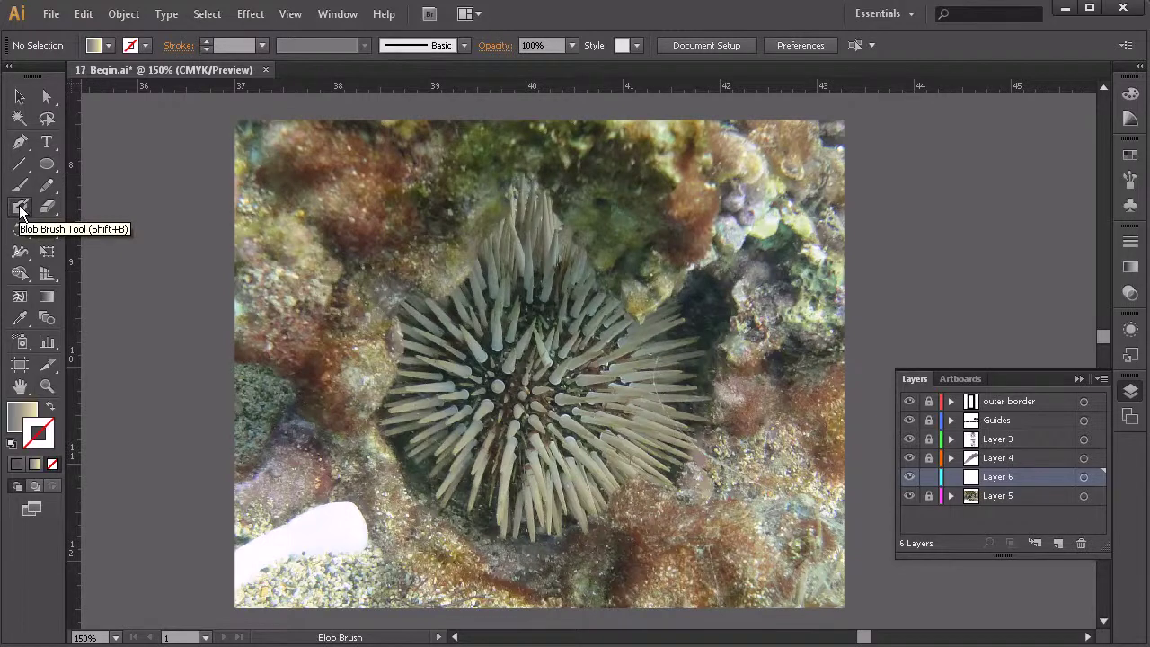
pyautogui.click(21, 318)
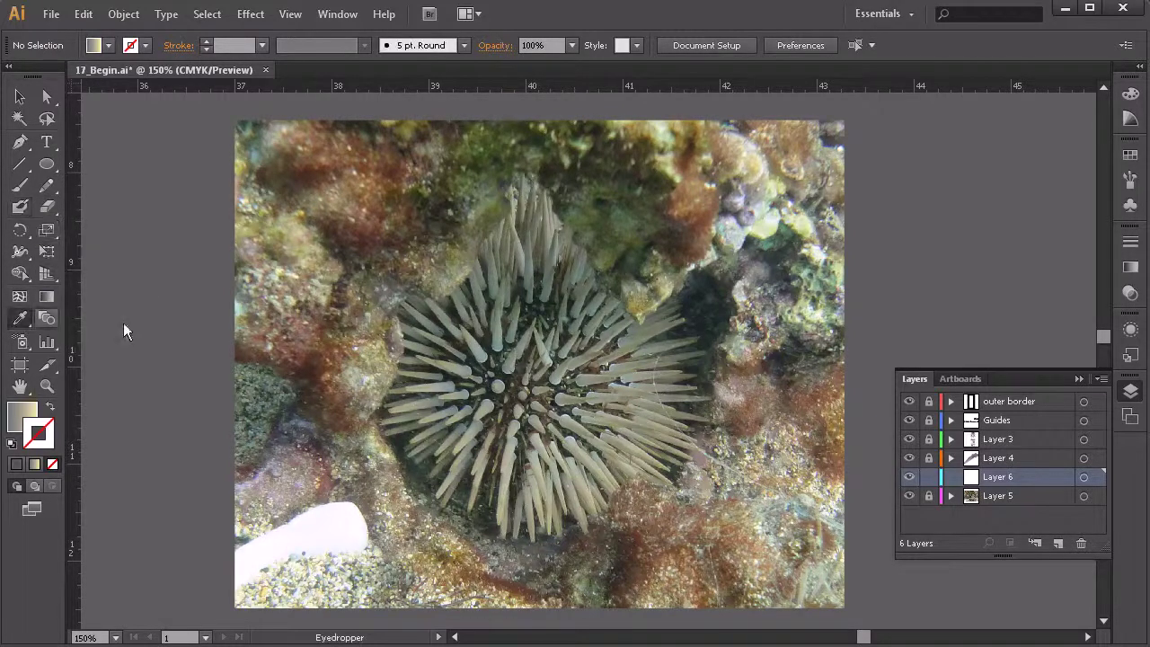
pyautogui.click(519, 370)
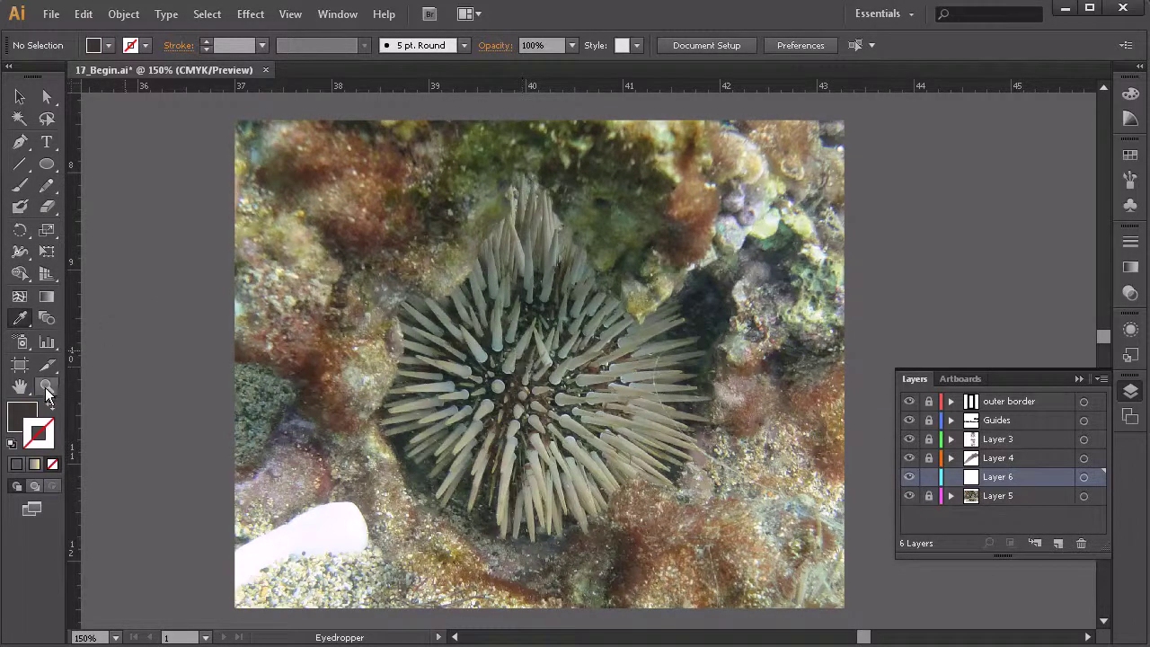
# - Paint a solid dark disc about 2.3 in wide over the urchin's centre on Layer 6 with the Blob Brush
pyautogui.click(21, 207)
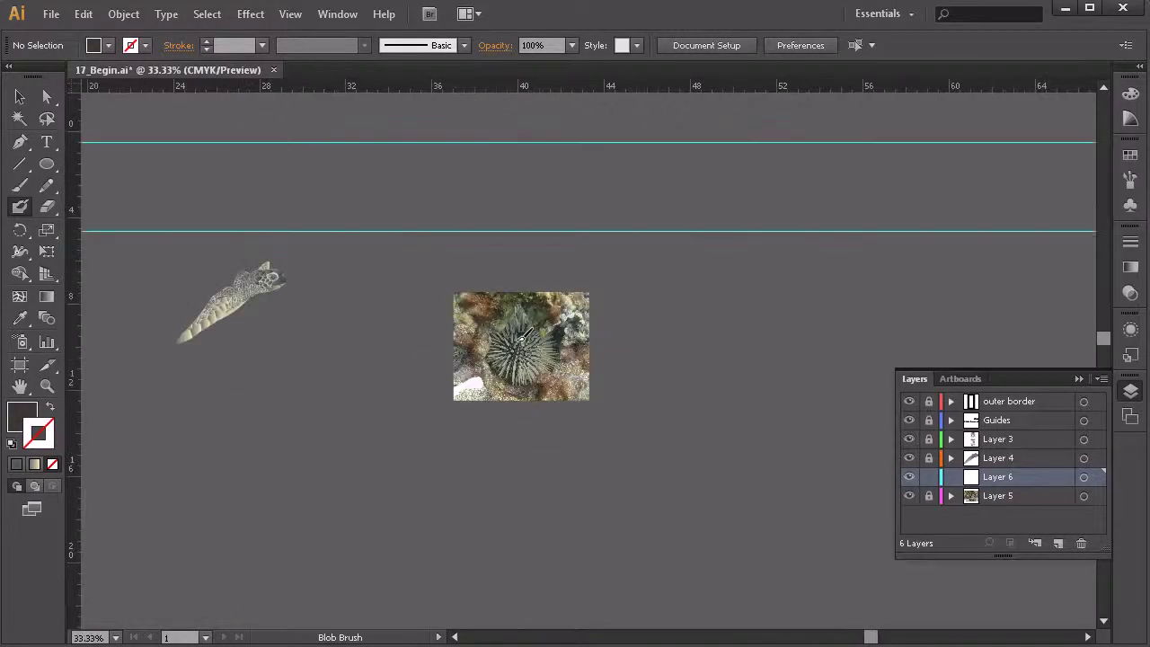
pyautogui.hotkey('ctrl', '=')
pyautogui.hotkey('ctrl', '=')
pyautogui.hotkey('ctrl', '=')
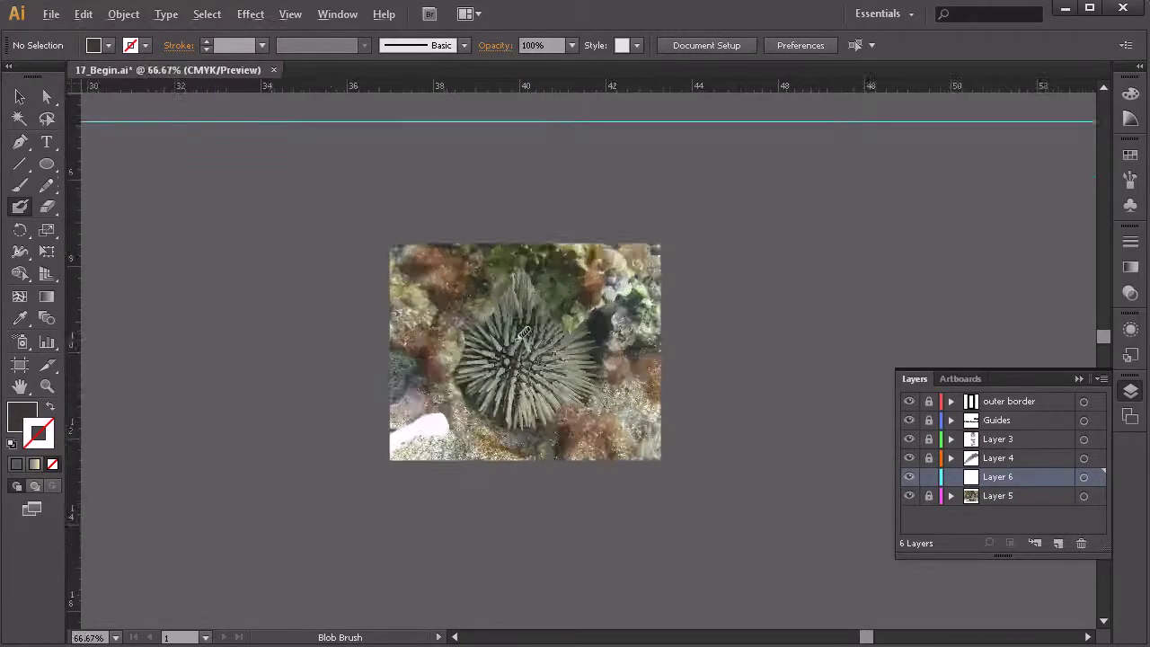
pyautogui.scroll(1, 524, 334)
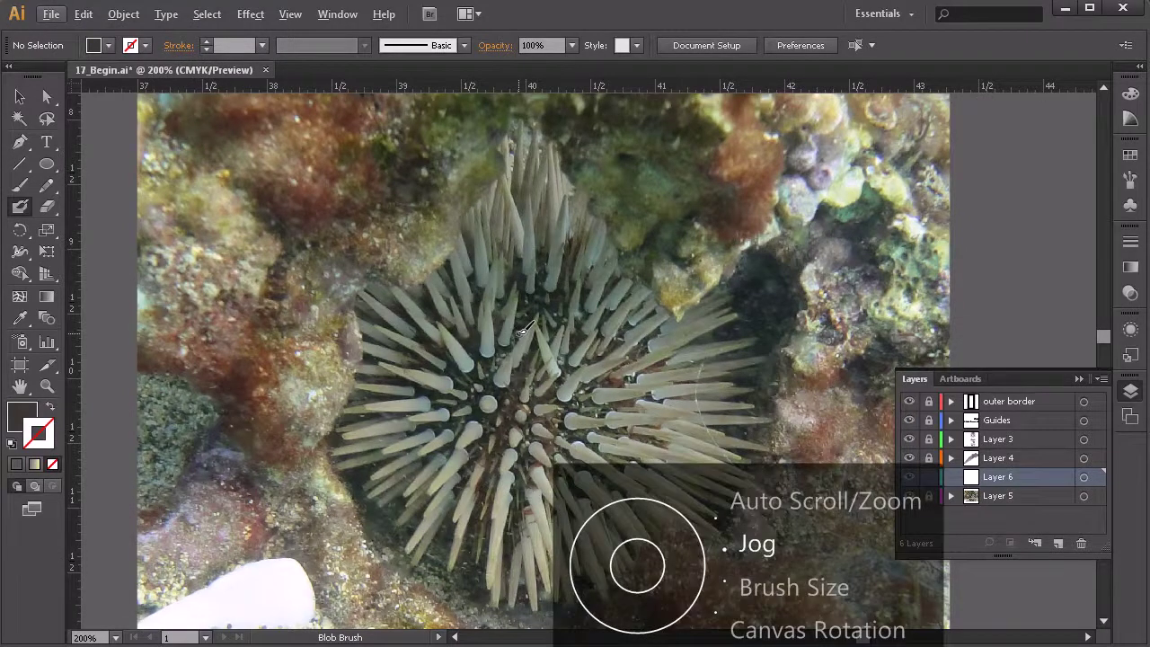
pyautogui.press('alt')
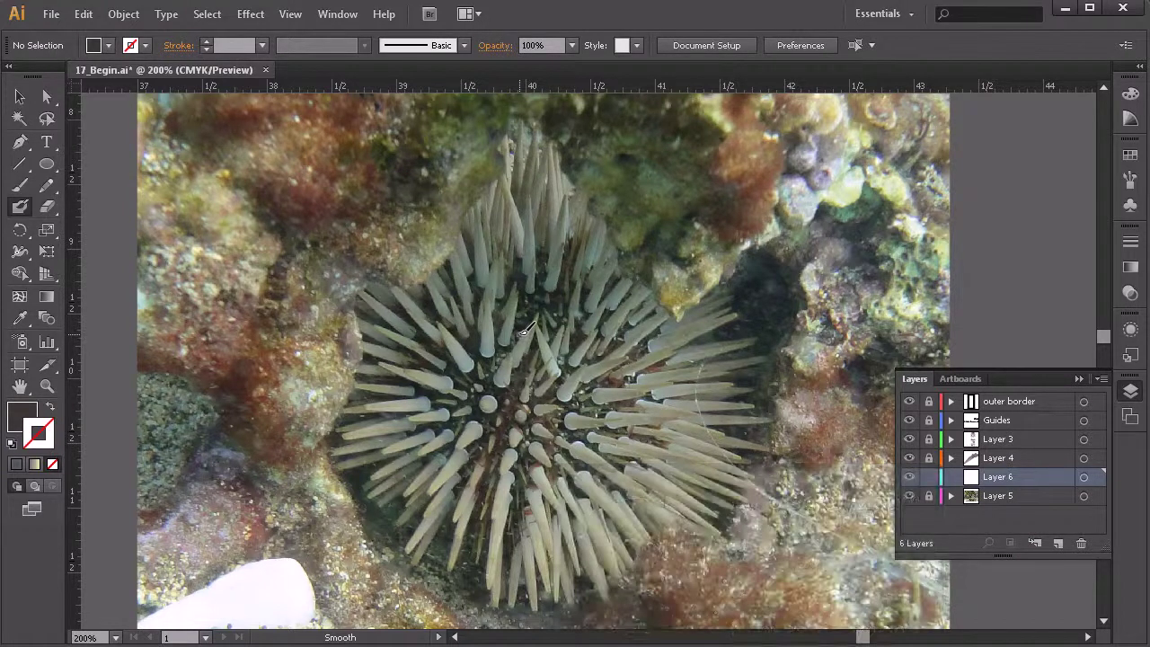
pyautogui.moveTo(521, 328)
pyautogui.mouseDown()
pyautogui.moveTo(455, 372)
pyautogui.moveTo(458, 313)
pyautogui.moveTo(486, 272)
pyautogui.moveTo(420, 384)
pyautogui.moveTo(470, 244)
pyautogui.moveTo(420, 328)
pyautogui.moveTo(407, 432)
pyautogui.moveTo(434, 462)
pyautogui.moveTo(519, 503)
pyautogui.moveTo(599, 474)
pyautogui.moveTo(628, 422)
pyautogui.moveTo(624, 368)
pyautogui.moveTo(594, 319)
pyautogui.moveTo(469, 303)
pyautogui.moveTo(463, 320)
pyautogui.moveTo(479, 265)
pyautogui.moveTo(551, 245)
pyautogui.moveTo(621, 269)
pyautogui.moveTo(653, 315)
pyautogui.moveTo(657, 368)
pyautogui.moveTo(624, 441)
pyautogui.moveTo(577, 477)
pyautogui.moveTo(513, 493)
pyautogui.moveTo(443, 474)
pyautogui.moveTo(439, 398)
pyautogui.moveTo(507, 313)
pyautogui.moveTo(500, 407)
pyautogui.moveTo(464, 462)
pyautogui.moveTo(519, 404)
pyautogui.moveTo(553, 441)
pyautogui.moveTo(609, 410)
pyautogui.moveTo(622, 339)
pyautogui.moveTo(612, 304)
pyautogui.moveTo(576, 302)
pyautogui.moveTo(562, 321)
pyautogui.moveTo(549, 290)
pyautogui.moveTo(535, 290)
pyautogui.moveTo(574, 320)
pyautogui.moveTo(539, 347)
pyautogui.mouseUp()
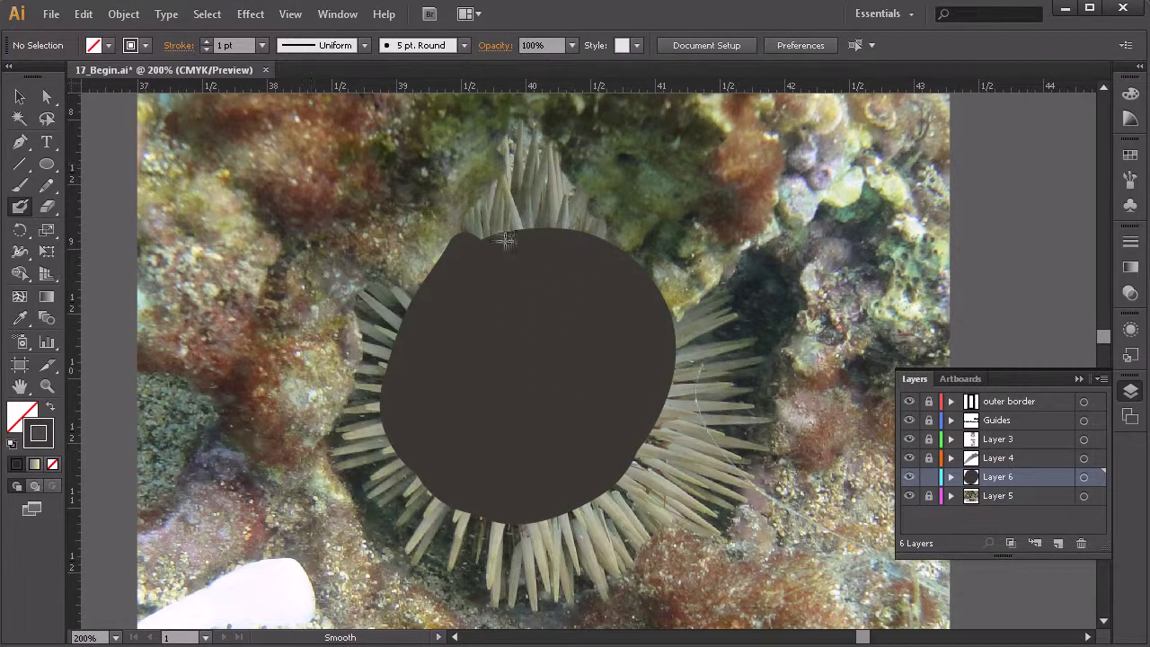
# - Smooth the upper and right edges of the dark disc into an even, rounded outline
pyautogui.moveTo(481, 219)
pyautogui.mouseDown()
pyautogui.moveTo(411, 283)
pyautogui.moveTo(494, 220)
pyautogui.moveTo(400, 307)
pyautogui.moveTo(409, 333)
pyautogui.mouseUp()
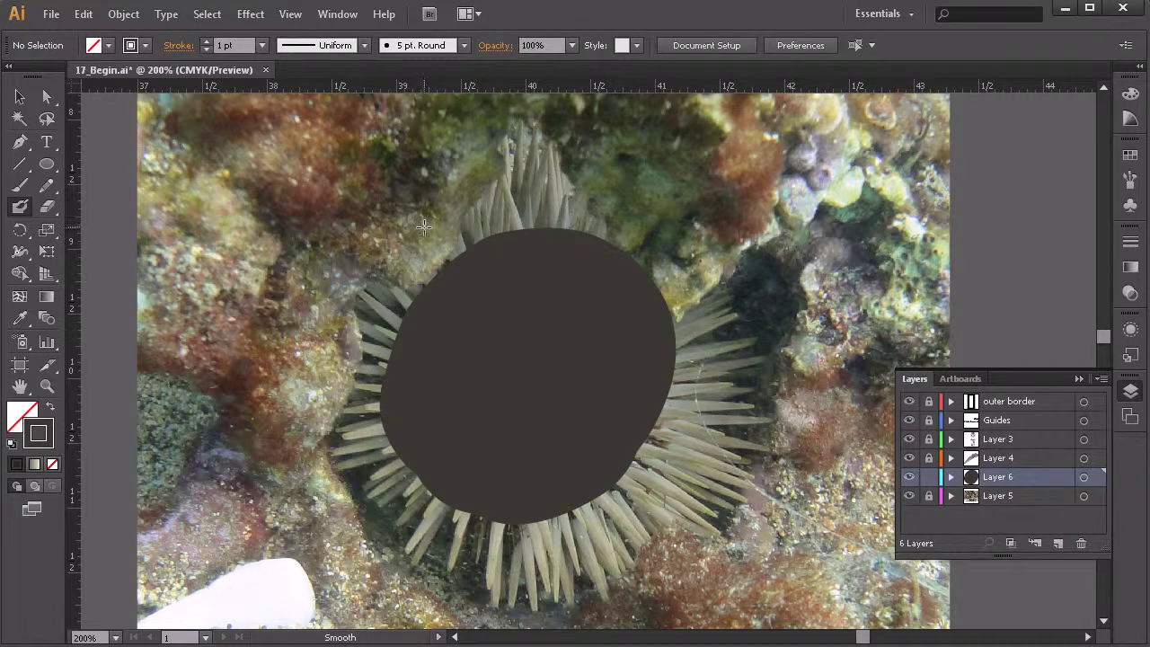
pyautogui.moveTo(429, 212); pyautogui.dragTo(460, 196)
pyautogui.moveTo(420, 242)
pyautogui.mouseDown()
pyautogui.moveTo(502, 208)
pyautogui.moveTo(576, 208)
pyautogui.moveTo(637, 241)
pyautogui.moveTo(687, 291)
pyautogui.moveTo(706, 360)
pyautogui.mouseUp()
pyautogui.moveTo(684, 293)
pyautogui.mouseDown()
pyautogui.moveTo(695, 337)
pyautogui.moveTo(690, 458)
pyautogui.mouseUp()
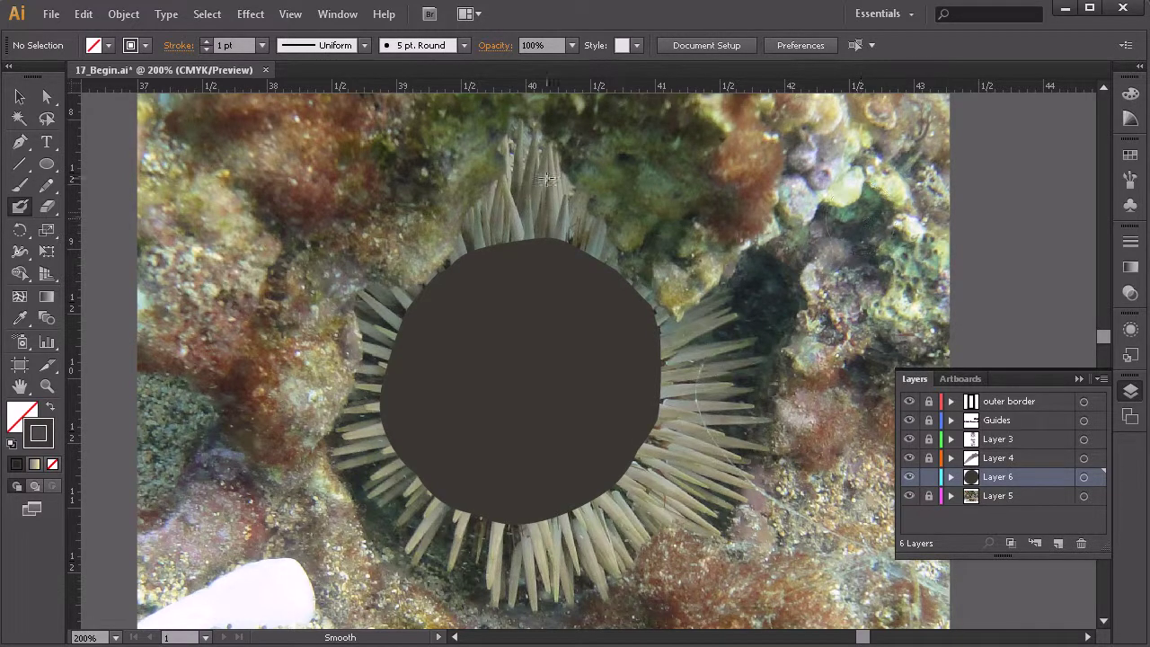
pyautogui.moveTo(499, 201)
pyautogui.mouseDown()
pyautogui.moveTo(630, 243)
pyautogui.moveTo(684, 298)
pyautogui.moveTo(705, 339)
pyautogui.mouseUp()
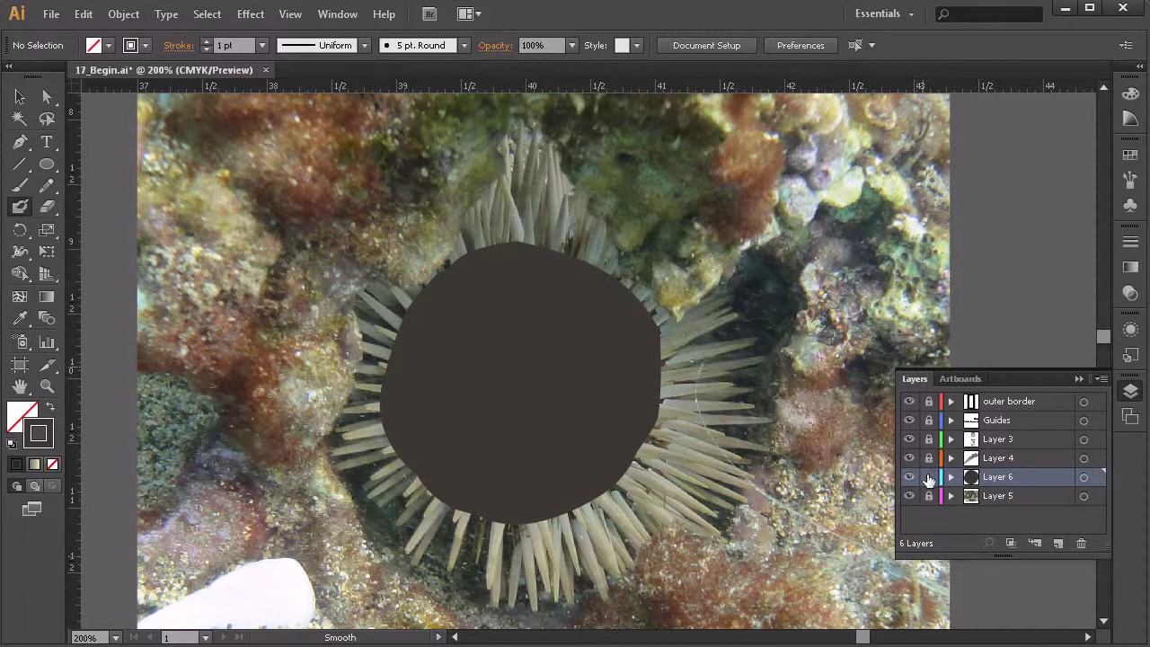
# - Lock Layer 6, add a new layer above it, and hide the dark disc on Layer 6
pyautogui.click(1057, 544)
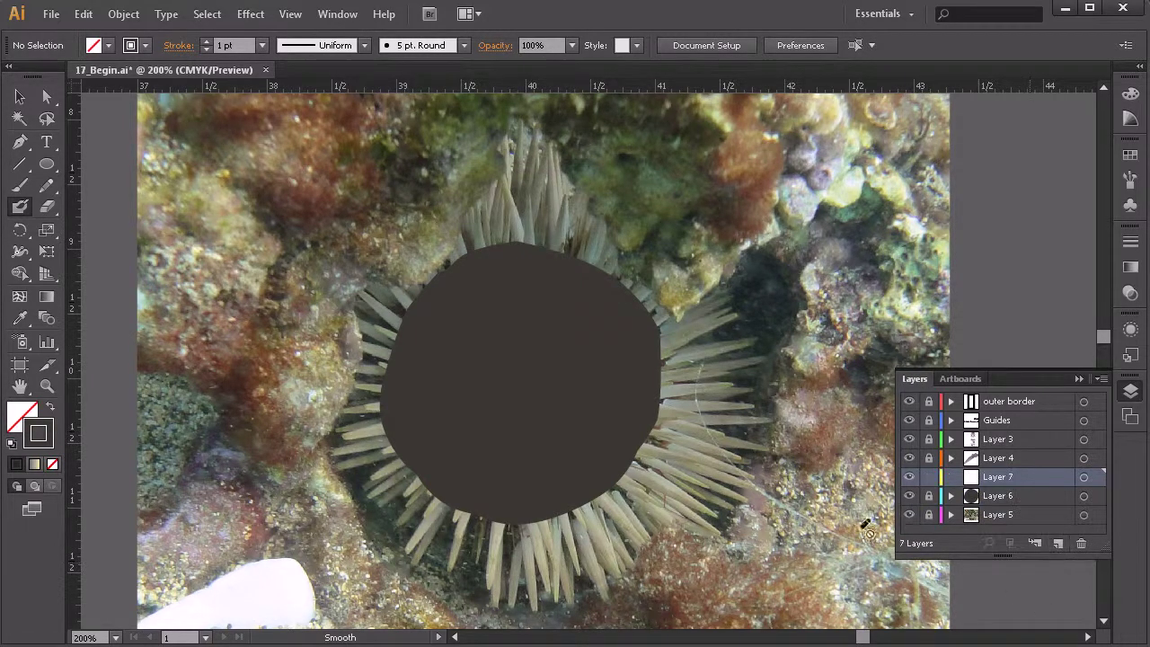
pyautogui.click(910, 497)
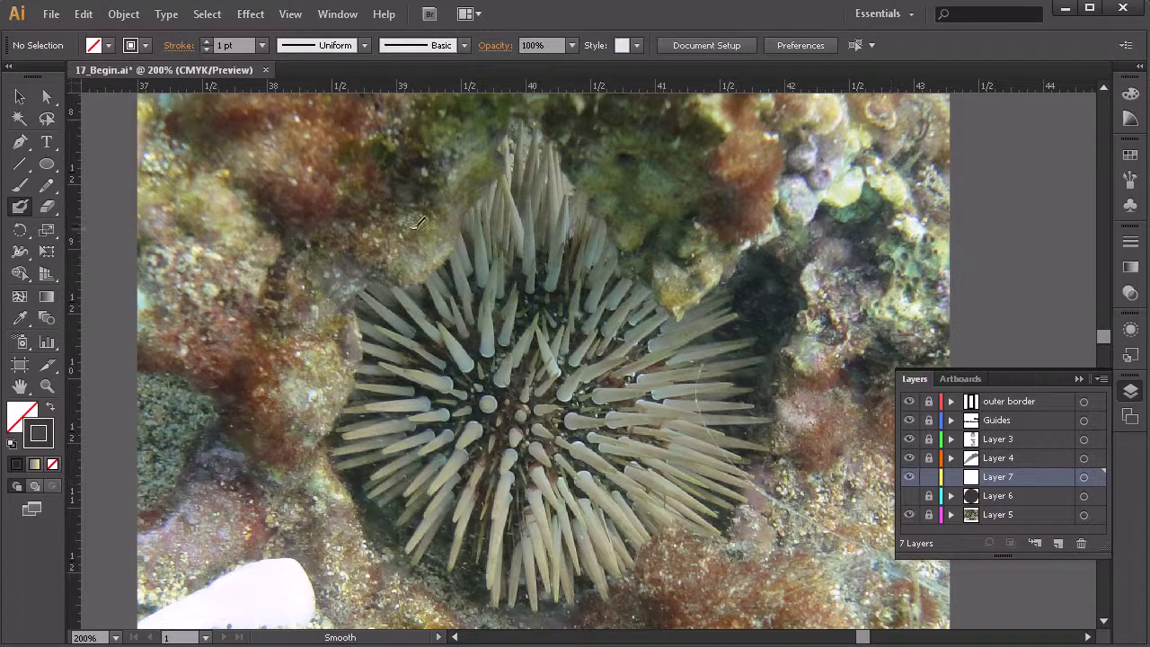
# - Sample a light grey-green from a spine near the urchin's centre as the fill colour
pyautogui.press('z')
pyautogui.click(509, 382)
pyautogui.moveTo(637, 358); pyautogui.dragTo(560, 328)
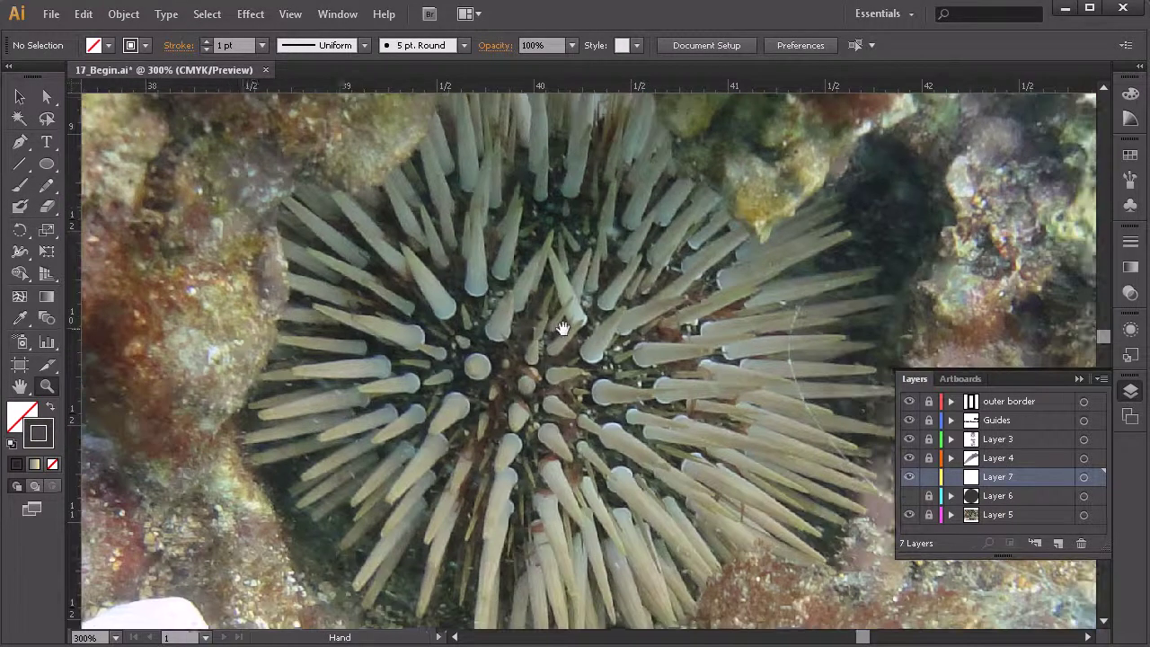
pyautogui.click(582, 345)
pyautogui.click(20, 207)
pyautogui.press('i')
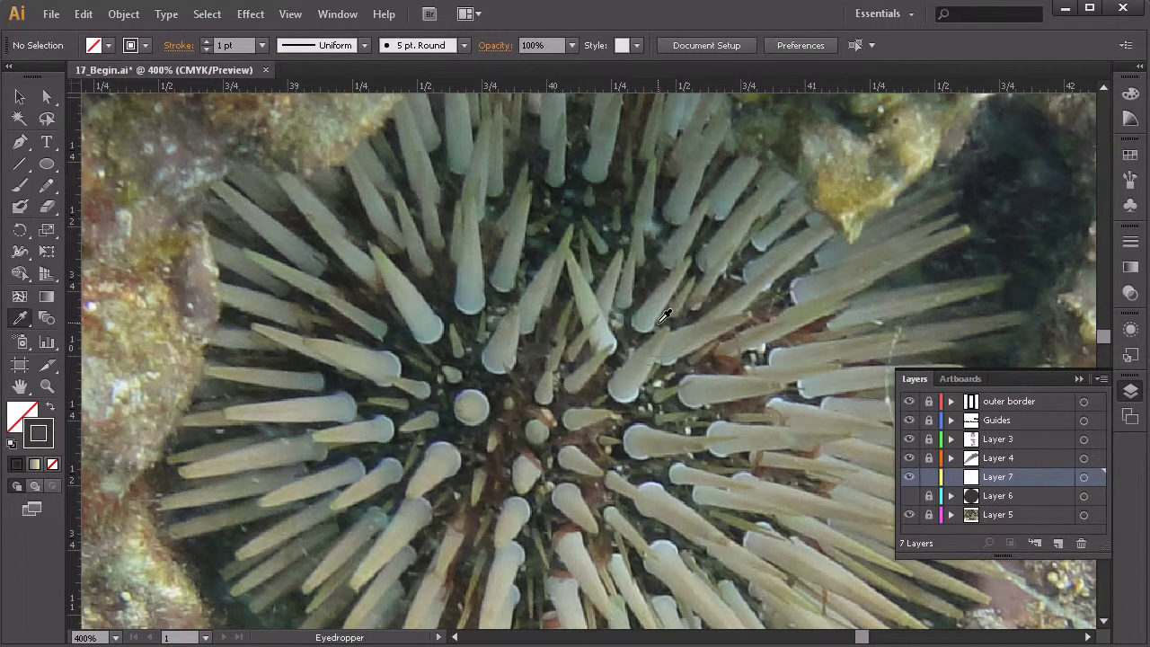
pyautogui.click(637, 347)
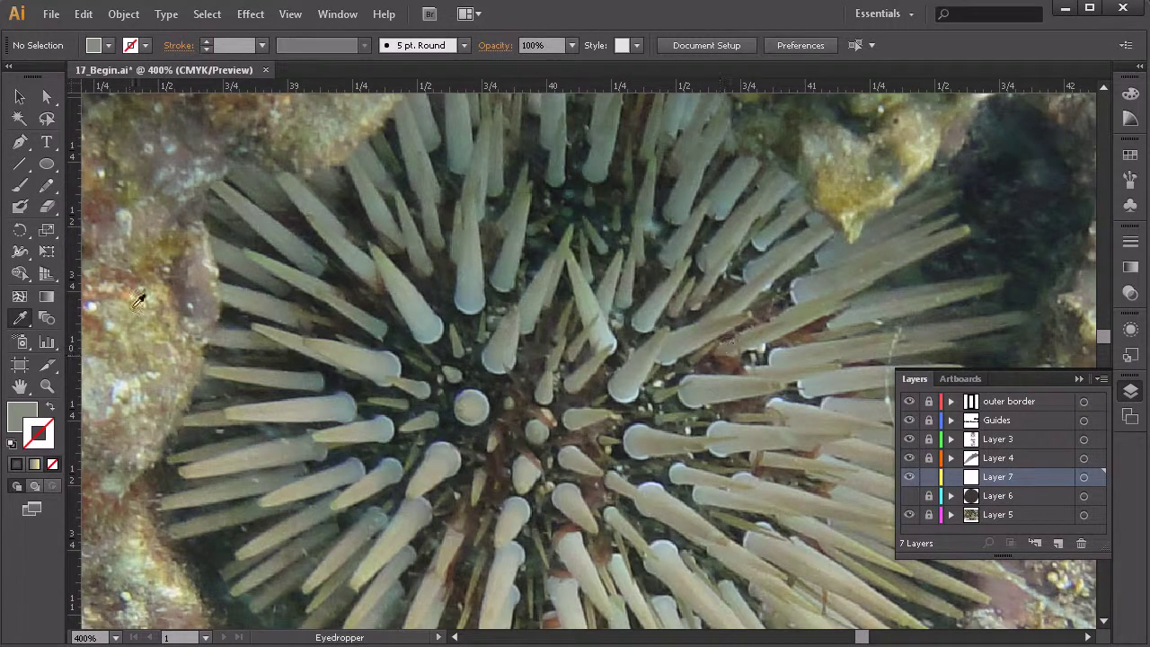
pyautogui.click(641, 376)
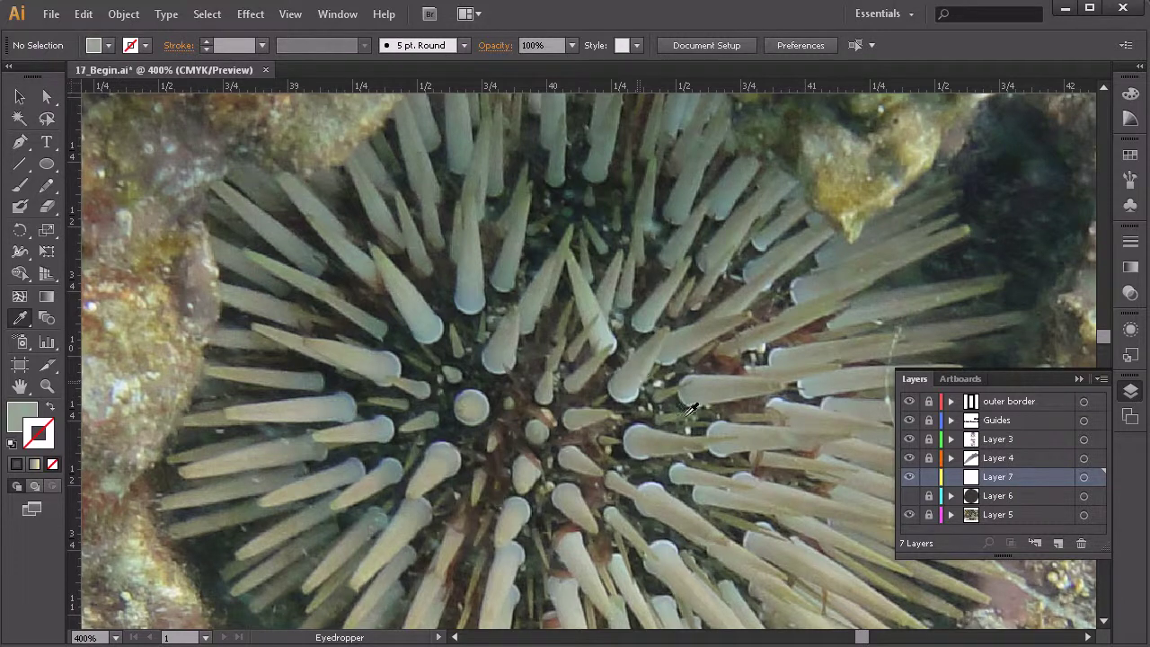
pyautogui.click(583, 322)
# - Paint three solid grey-green spines just right of the urchin's centre on Layer 7 with the Blob Brush, using the sampled colour as stroke
pyautogui.click(20, 205)
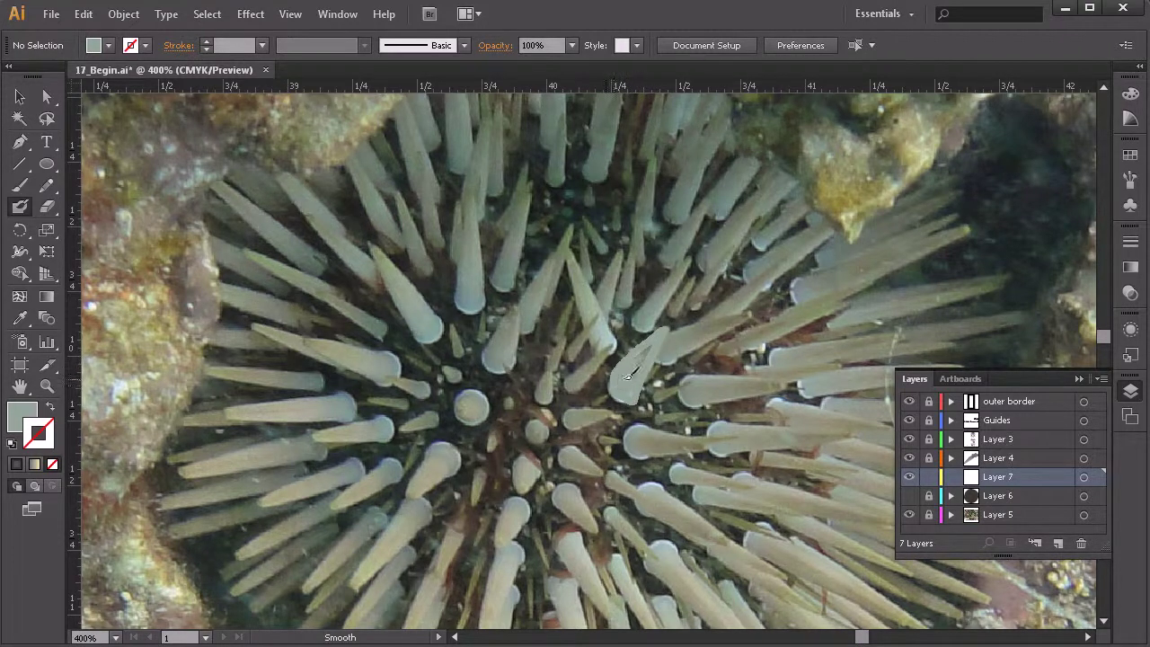
pyautogui.hotkey('shift', 'x')
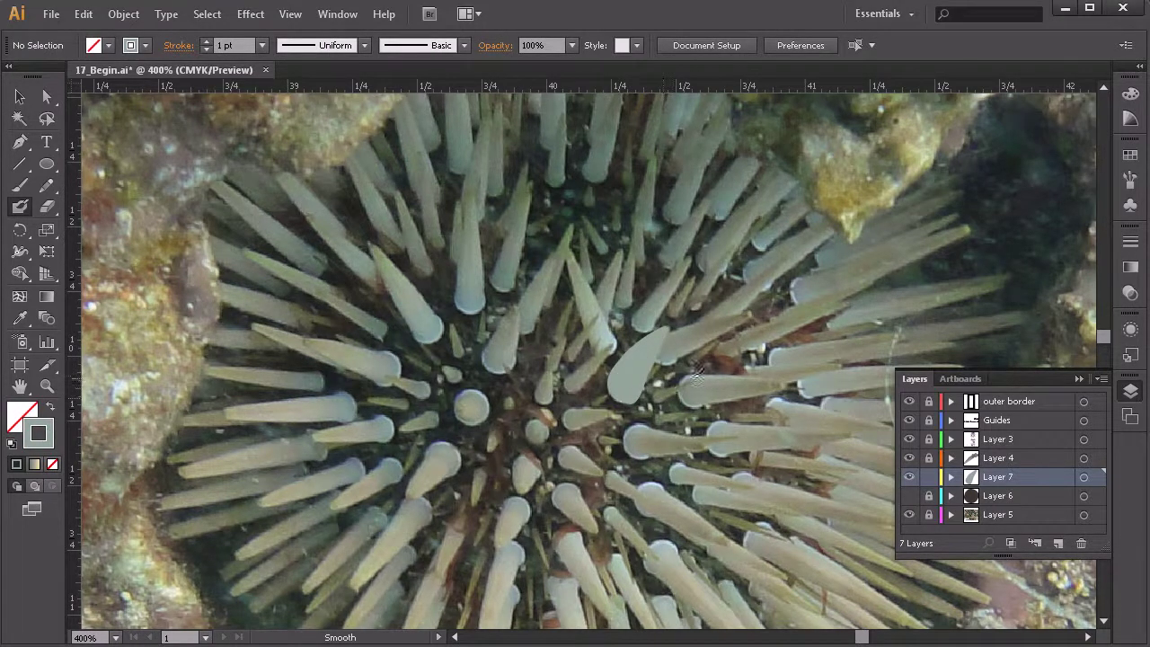
pyautogui.moveTo(692, 373)
pyautogui.mouseDown()
pyautogui.moveTo(692, 402)
pyautogui.moveTo(710, 409)
pyautogui.moveTo(786, 388)
pyautogui.mouseUp()
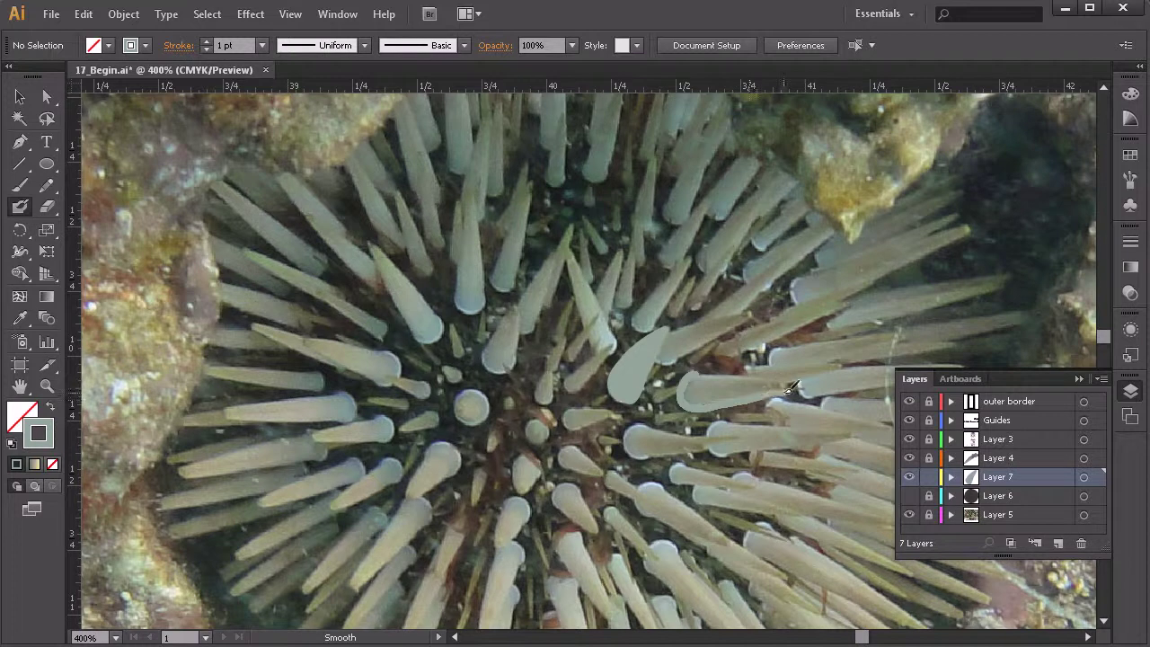
pyautogui.moveTo(708, 379); pyautogui.dragTo(699, 385)
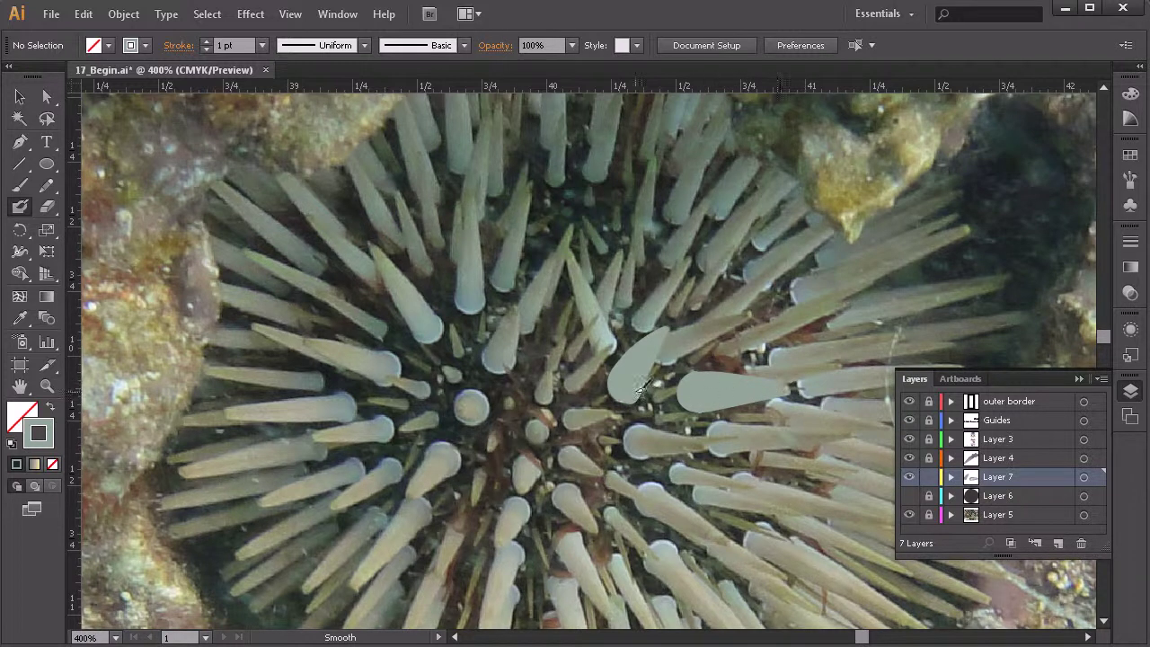
pyautogui.moveTo(646, 424)
pyautogui.mouseDown()
pyautogui.moveTo(646, 460)
pyautogui.moveTo(716, 447)
pyautogui.moveTo(643, 424)
pyautogui.moveTo(644, 445)
pyautogui.moveTo(666, 443)
pyautogui.moveTo(654, 437)
pyautogui.moveTo(671, 457)
pyautogui.moveTo(696, 445)
pyautogui.mouseUp()
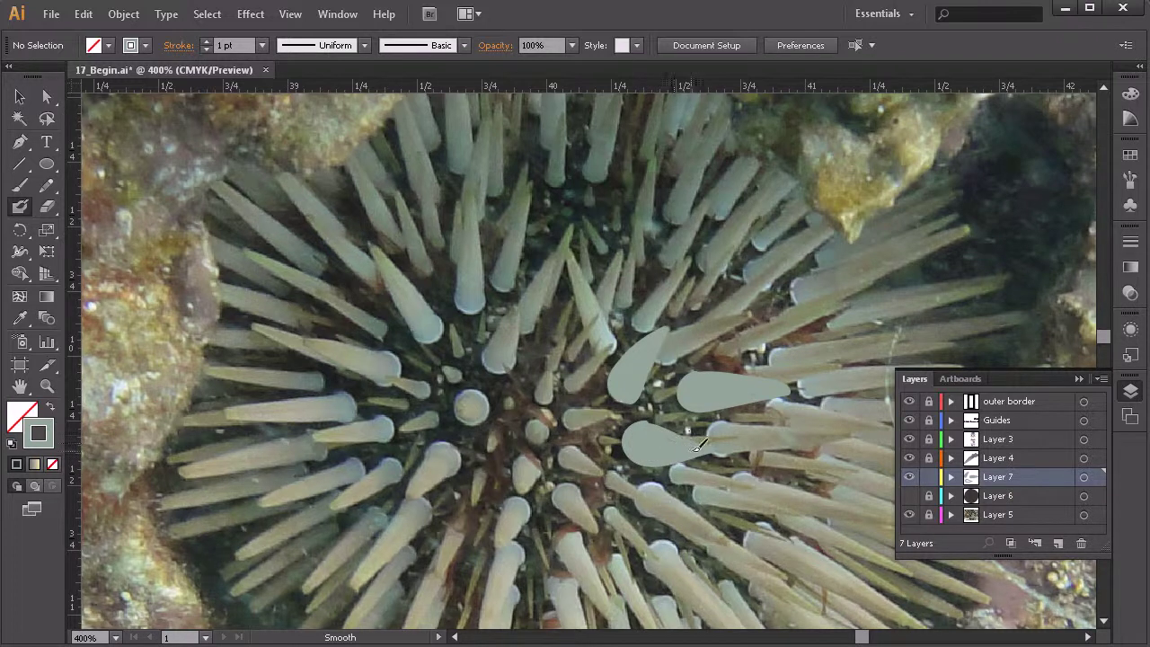
# - Paint the two round end-on spines at the urchin's centre and the two short tapered spines just above them
pyautogui.moveTo(486, 395); pyautogui.dragTo(469, 408)
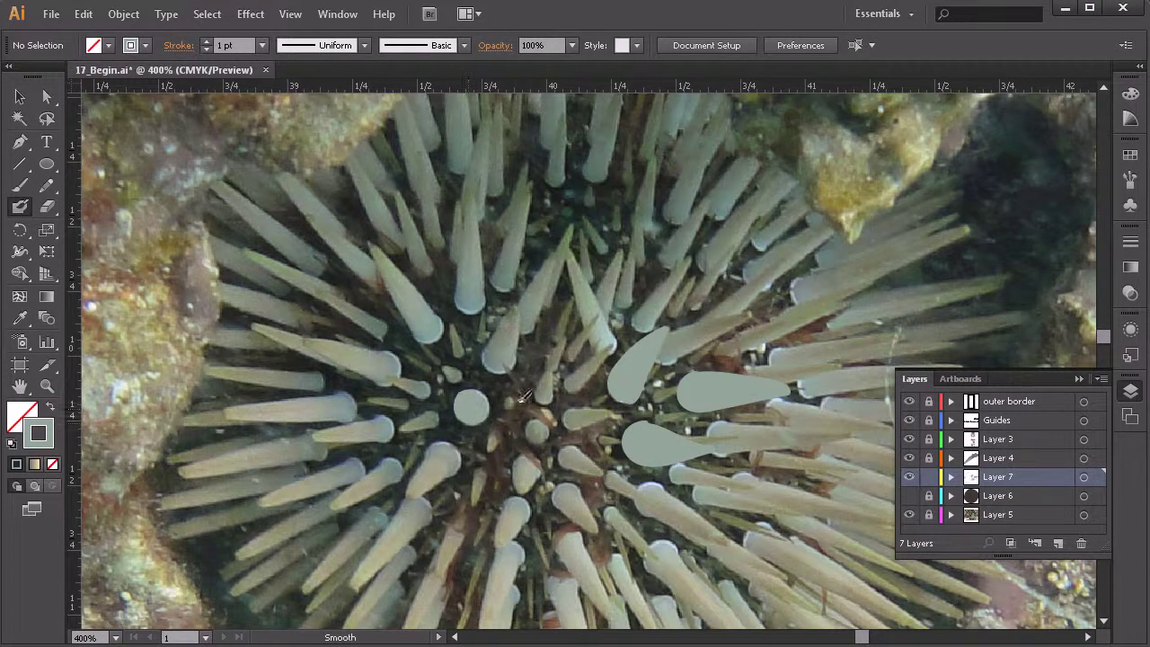
pyautogui.moveTo(537, 436)
pyautogui.mouseDown()
pyautogui.moveTo(549, 352)
pyautogui.moveTo(547, 395)
pyautogui.moveTo(543, 360)
pyautogui.mouseUp()
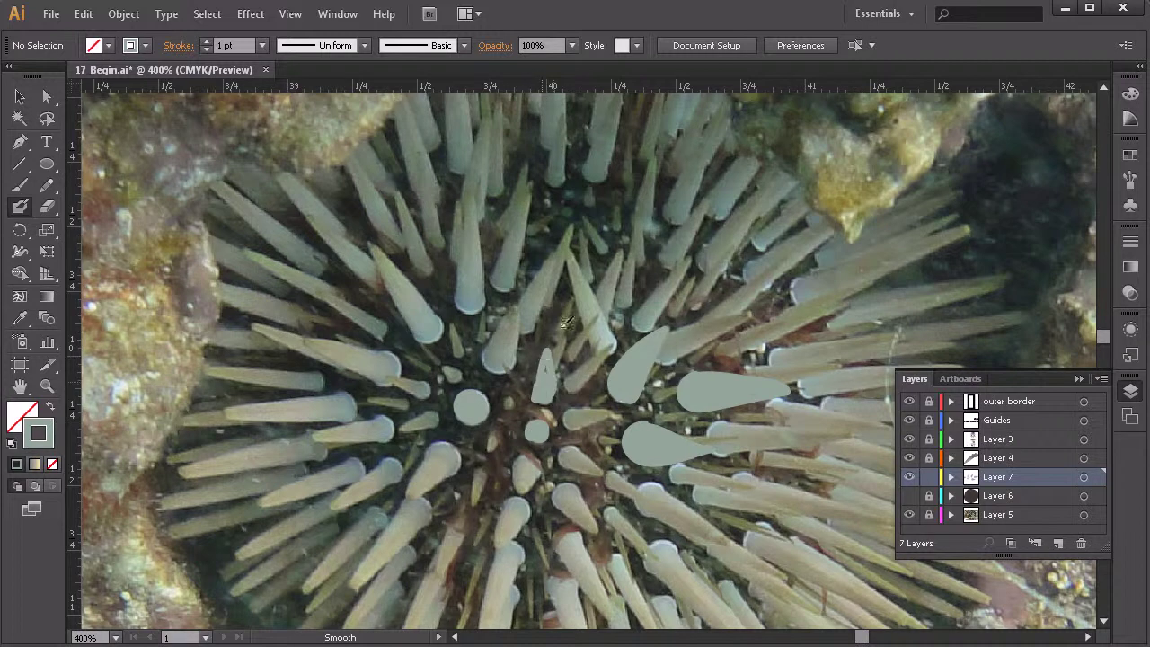
pyautogui.moveTo(549, 367)
pyautogui.mouseDown()
pyautogui.moveTo(554, 385)
pyautogui.moveTo(539, 403)
pyautogui.moveTo(529, 394)
pyautogui.mouseUp()
pyautogui.moveTo(519, 304)
pyautogui.mouseDown()
pyautogui.moveTo(485, 340)
pyautogui.moveTo(496, 368)
pyautogui.moveTo(521, 346)
pyautogui.moveTo(514, 320)
pyautogui.moveTo(504, 325)
pyautogui.moveTo(516, 320)
pyautogui.mouseUp()
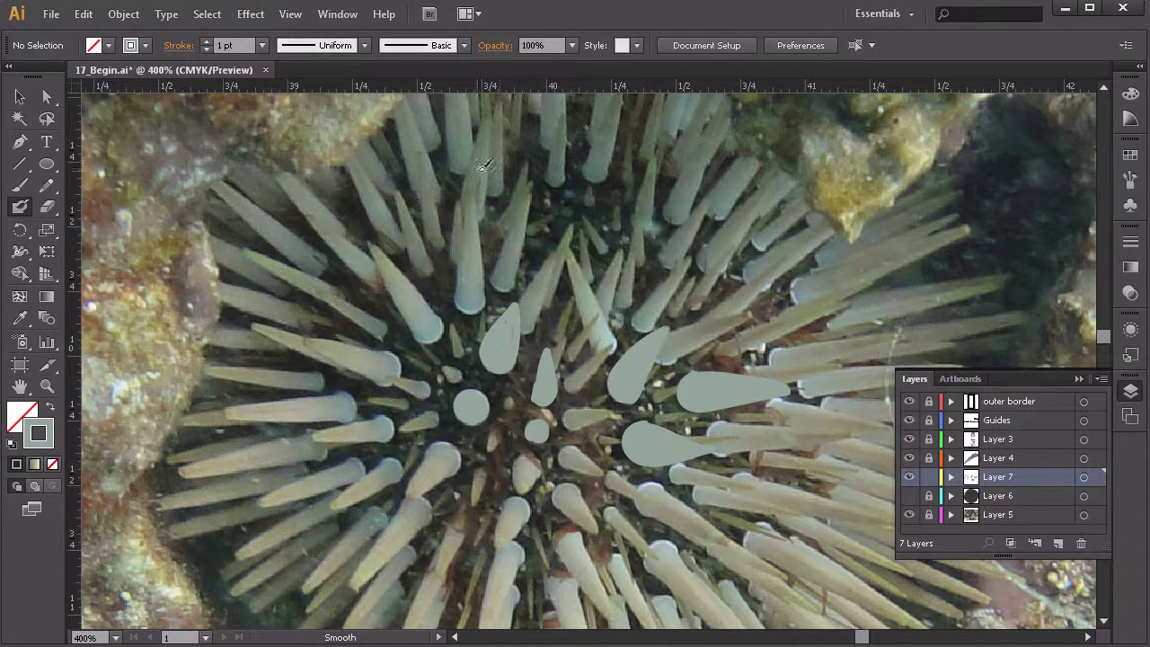
# - Paint the long vertical spine above the centre and the long diagonal spine to its upper left, filling both solid
pyautogui.moveTo(472, 201)
pyautogui.mouseDown()
pyautogui.moveTo(472, 306)
pyautogui.moveTo(472, 205)
pyautogui.mouseUp()
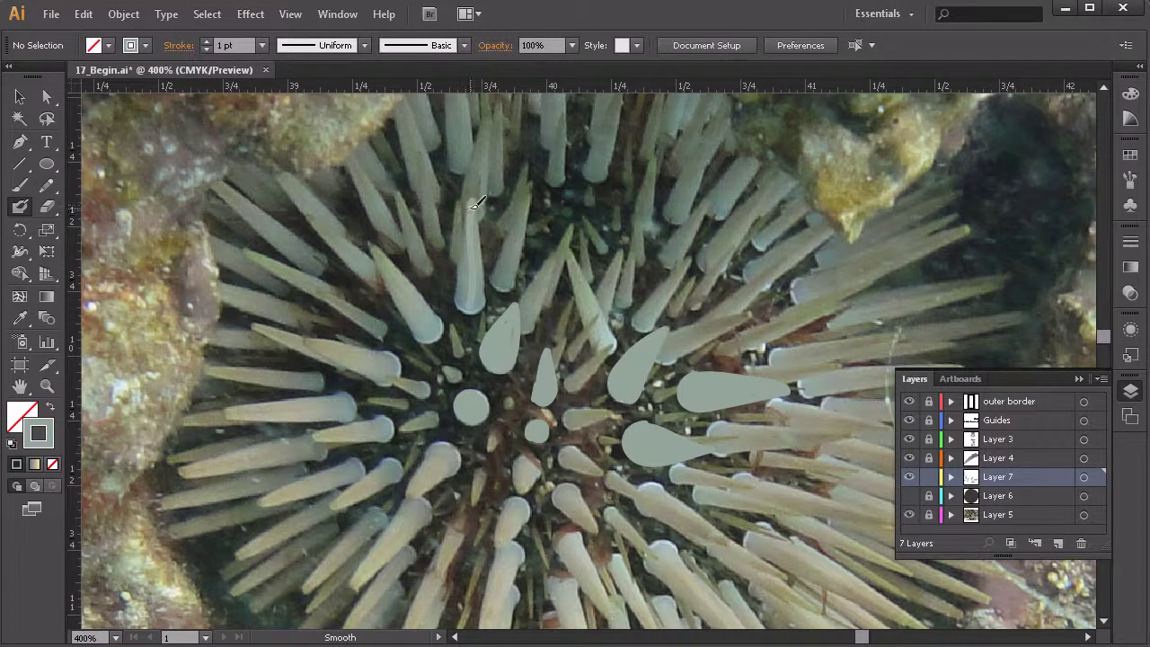
pyautogui.moveTo(479, 301)
pyautogui.mouseDown()
pyautogui.moveTo(466, 289)
pyautogui.moveTo(474, 192)
pyautogui.moveTo(485, 261)
pyautogui.mouseUp()
pyautogui.moveTo(480, 310)
pyautogui.mouseDown()
pyautogui.moveTo(465, 262)
pyautogui.moveTo(485, 284)
pyautogui.moveTo(485, 307)
pyautogui.moveTo(467, 303)
pyautogui.moveTo(463, 288)
pyautogui.mouseUp()
pyautogui.moveTo(364, 228); pyautogui.dragTo(438, 339)
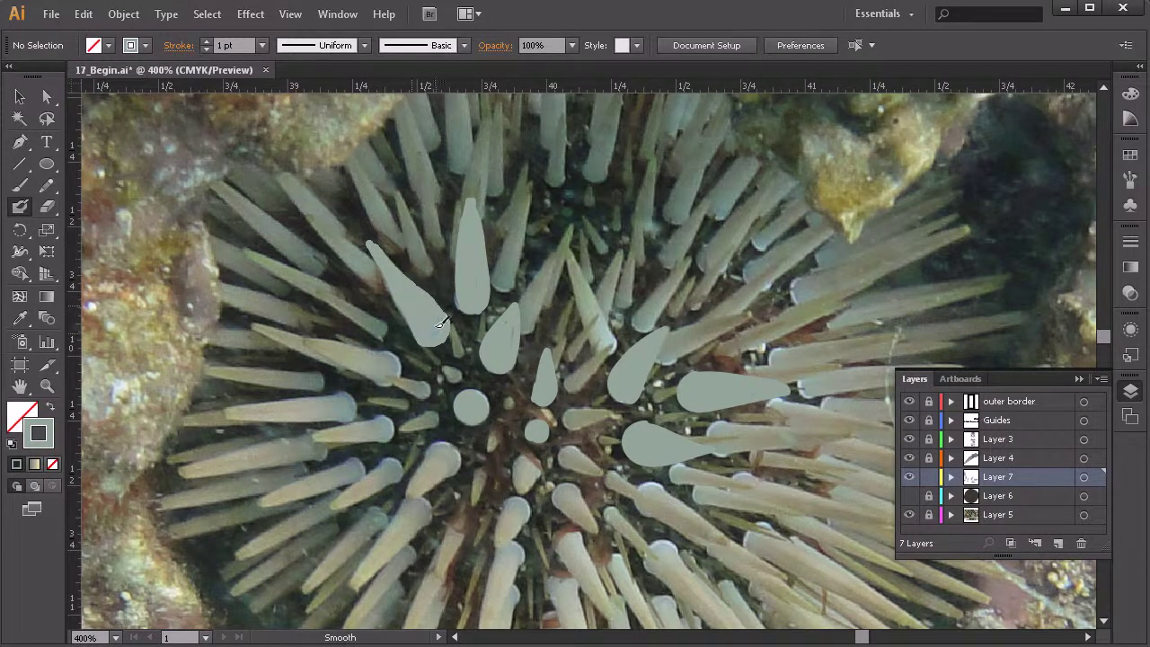
pyautogui.moveTo(447, 322); pyautogui.dragTo(467, 322)
# - Paint the short spines ringing the urchin's centre on the right and below, plus the lower-left spine and the long one beneath
pyautogui.moveTo(502, 398); pyautogui.dragTo(421, 248)
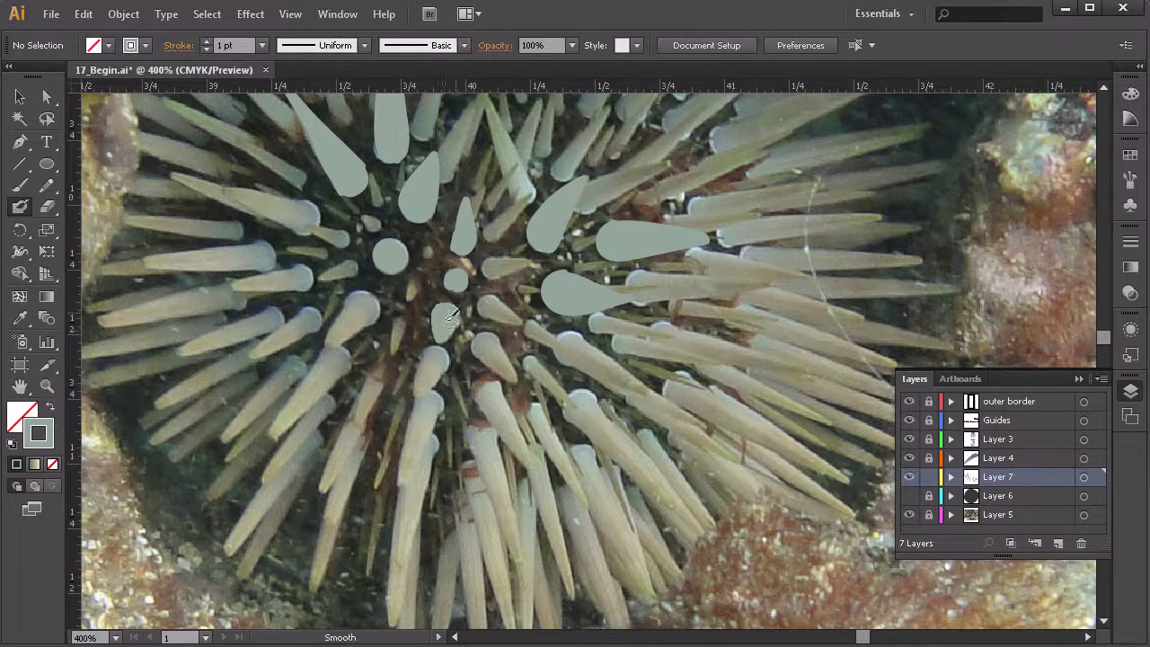
pyautogui.moveTo(502, 294)
pyautogui.mouseDown()
pyautogui.moveTo(489, 307)
pyautogui.moveTo(505, 302)
pyautogui.mouseUp()
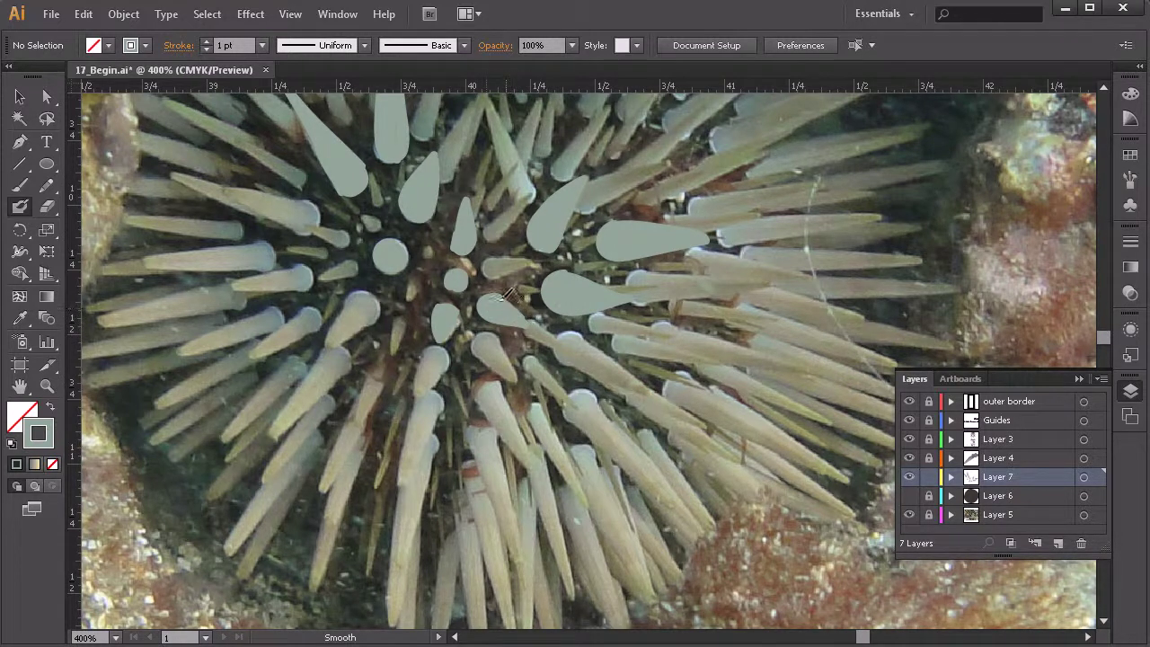
pyautogui.moveTo(485, 267); pyautogui.dragTo(537, 256)
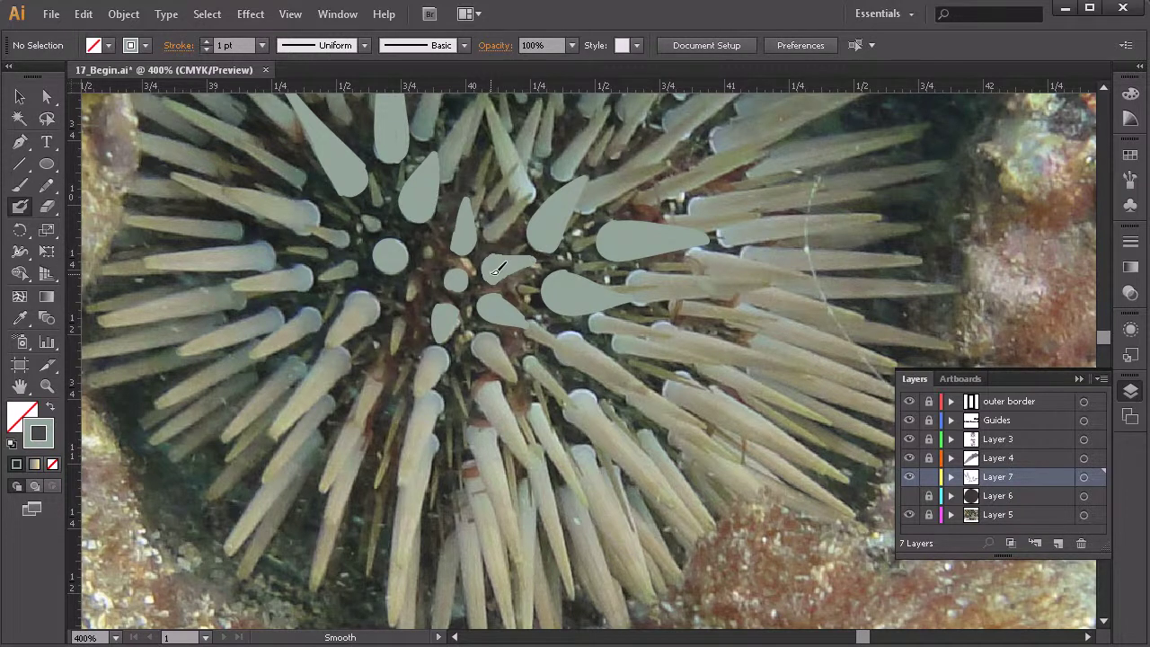
pyautogui.moveTo(530, 187)
pyautogui.mouseDown()
pyautogui.moveTo(492, 224)
pyautogui.moveTo(504, 227)
pyautogui.moveTo(512, 207)
pyautogui.moveTo(492, 237)
pyautogui.mouseUp()
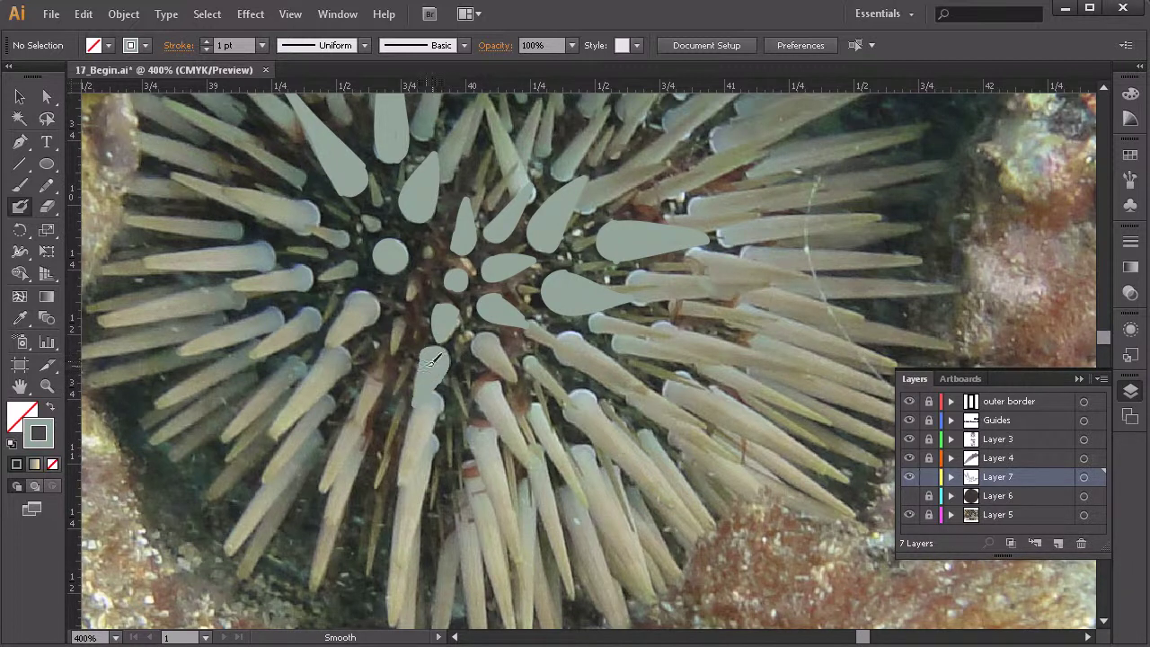
pyautogui.moveTo(471, 354)
pyautogui.mouseDown()
pyautogui.moveTo(498, 329)
pyautogui.moveTo(520, 356)
pyautogui.moveTo(498, 365)
pyautogui.moveTo(480, 345)
pyautogui.moveTo(500, 363)
pyautogui.moveTo(500, 353)
pyautogui.mouseUp()
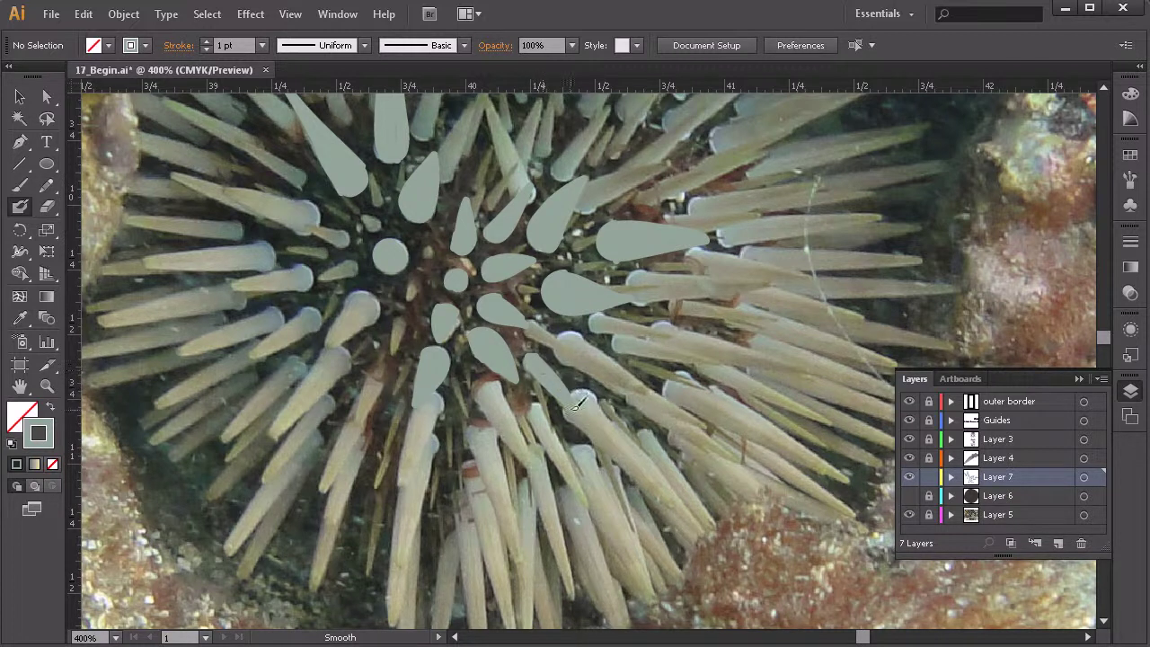
pyautogui.moveTo(378, 303)
pyautogui.mouseDown()
pyautogui.moveTo(334, 343)
pyautogui.moveTo(356, 292)
pyautogui.moveTo(368, 319)
pyautogui.moveTo(350, 315)
pyautogui.moveTo(339, 335)
pyautogui.moveTo(365, 300)
pyautogui.mouseUp()
pyautogui.moveTo(441, 405)
pyautogui.mouseDown()
pyautogui.moveTo(435, 399)
pyautogui.moveTo(434, 448)
pyautogui.moveTo(403, 494)
pyautogui.moveTo(422, 415)
pyautogui.moveTo(412, 476)
pyautogui.mouseUp()
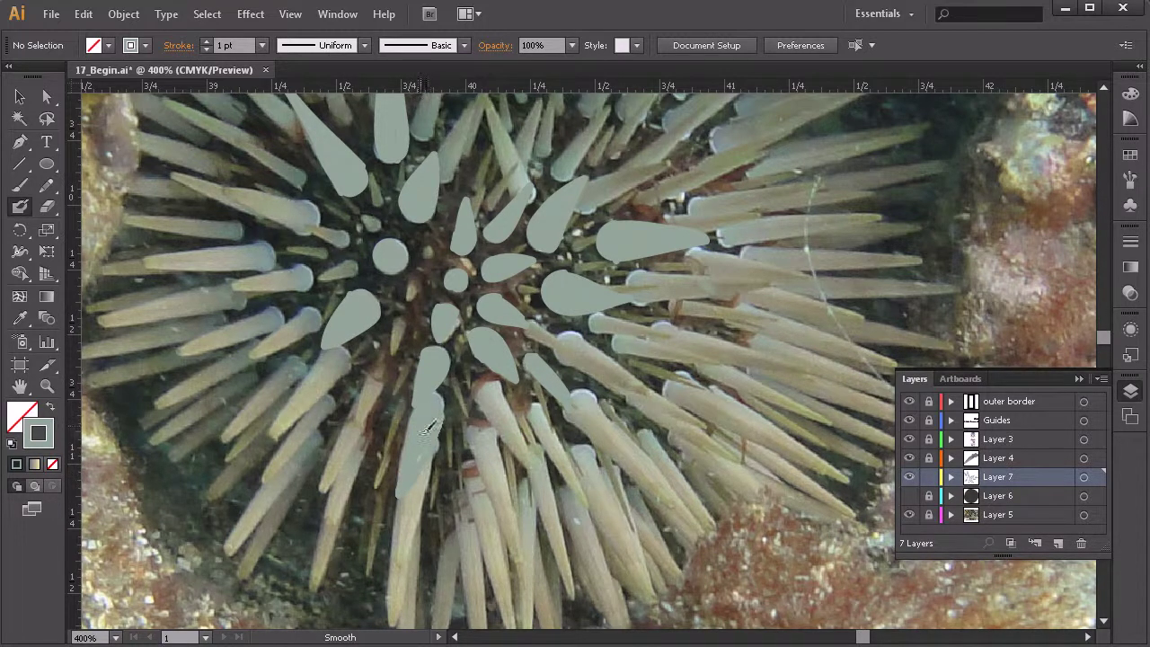
# - Paint two slender spines above and to the upper right of the urchin's centre
pyautogui.moveTo(638, 317); pyautogui.dragTo(482, 456)
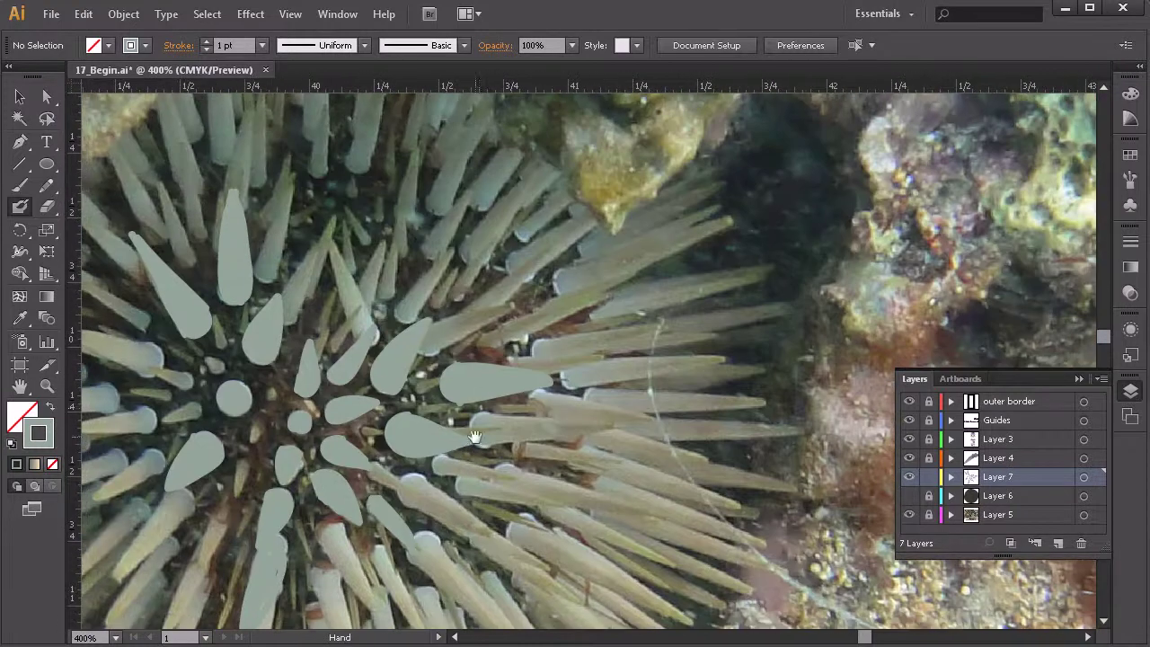
pyautogui.moveTo(396, 310)
pyautogui.mouseDown()
pyautogui.moveTo(447, 241)
pyautogui.moveTo(402, 300)
pyautogui.mouseUp()
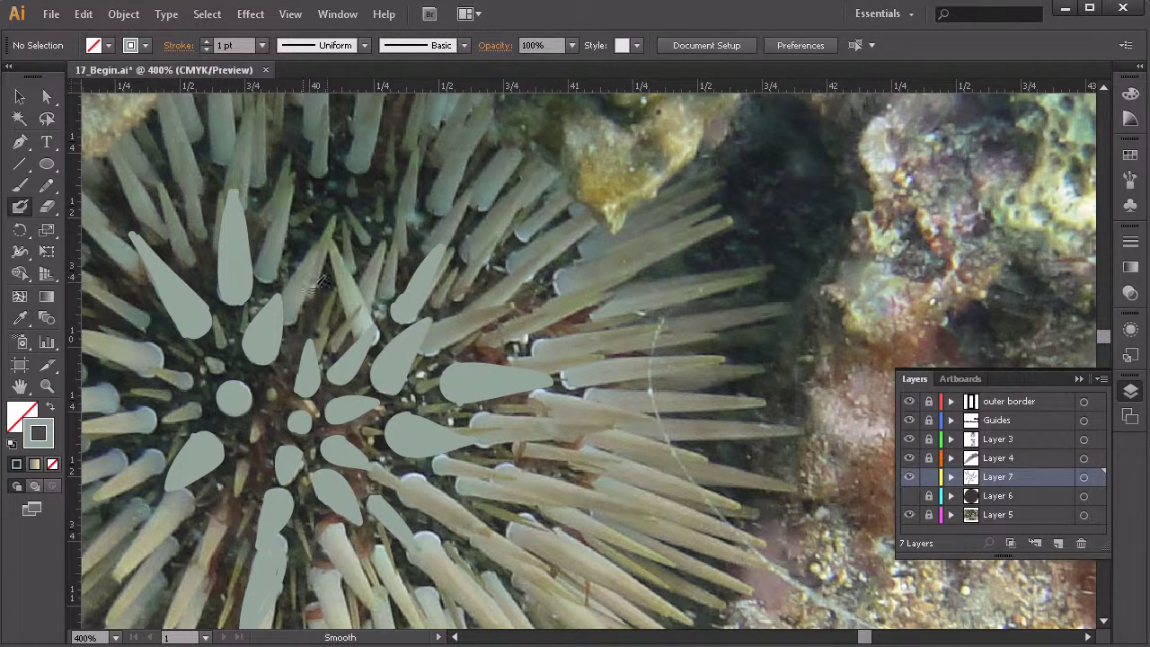
pyautogui.moveTo(328, 312); pyautogui.dragTo(362, 227)
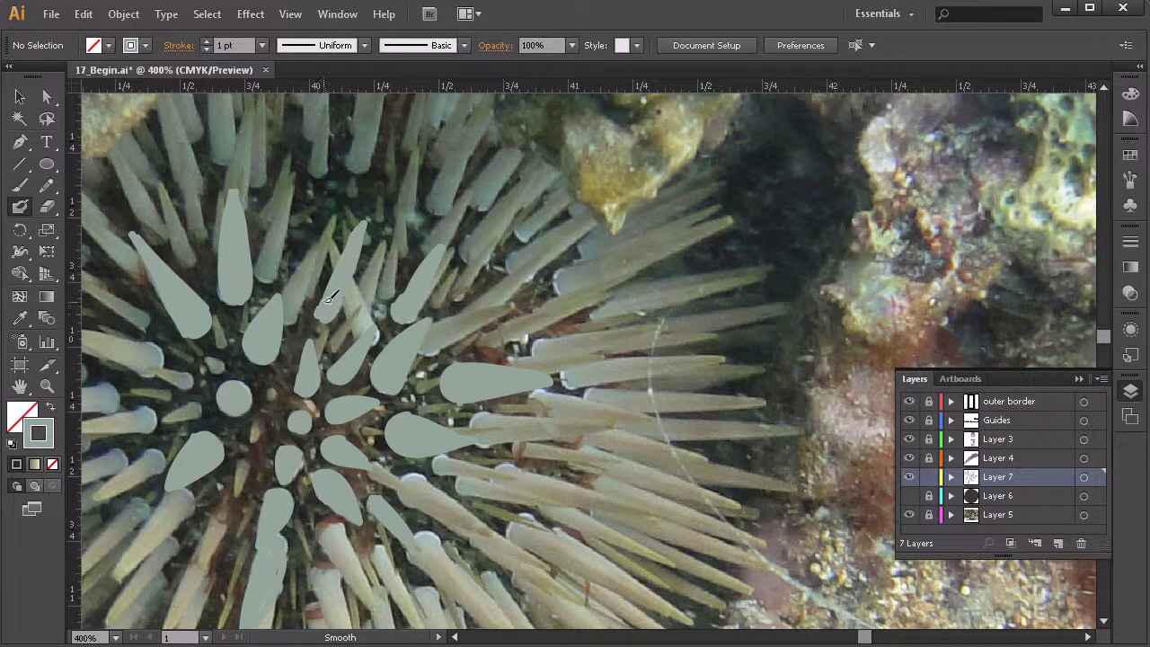
pyautogui.moveTo(348, 253); pyautogui.dragTo(355, 237)
# - Paint three long overlapping spines at the urchin's far right and one thicker spine to the lower right of centre
pyautogui.press('space')
pyautogui.moveTo(525, 329)
pyautogui.mouseDown()
pyautogui.moveTo(474, 273)
pyautogui.moveTo(552, 289)
pyautogui.moveTo(631, 261)
pyautogui.moveTo(507, 282)
pyautogui.moveTo(491, 299)
pyautogui.moveTo(509, 306)
pyautogui.moveTo(532, 284)
pyautogui.moveTo(580, 282)
pyautogui.mouseUp()
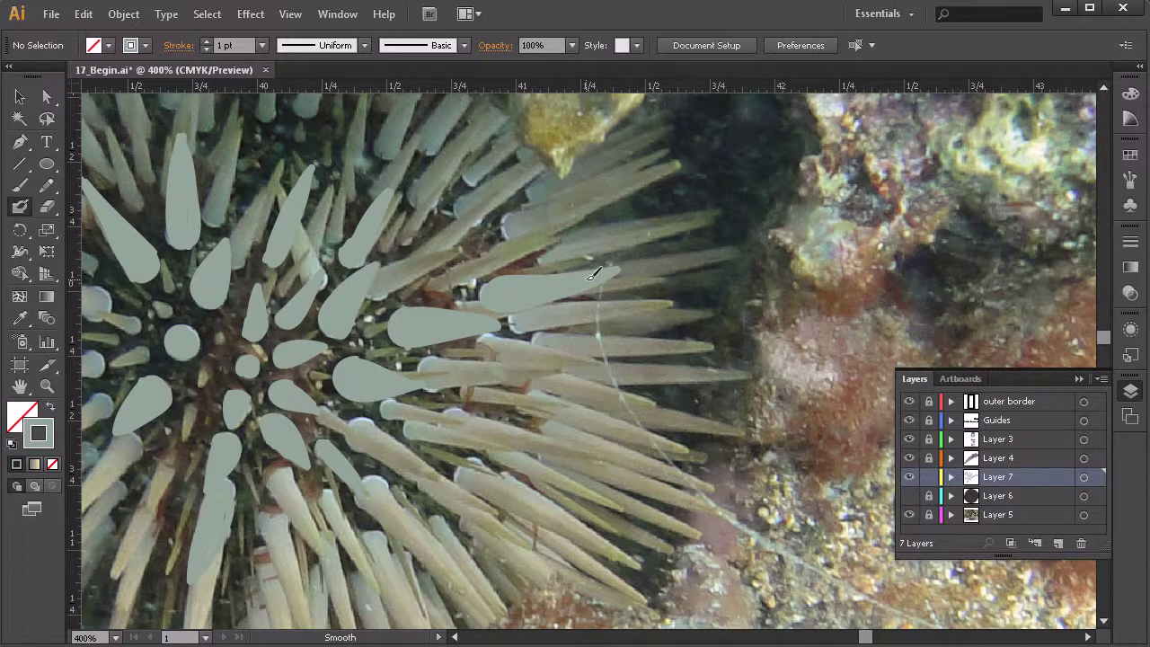
pyautogui.moveTo(509, 334)
pyautogui.mouseDown()
pyautogui.moveTo(495, 357)
pyautogui.moveTo(589, 363)
pyautogui.moveTo(506, 335)
pyautogui.moveTo(560, 358)
pyautogui.moveTo(514, 348)
pyautogui.mouseUp()
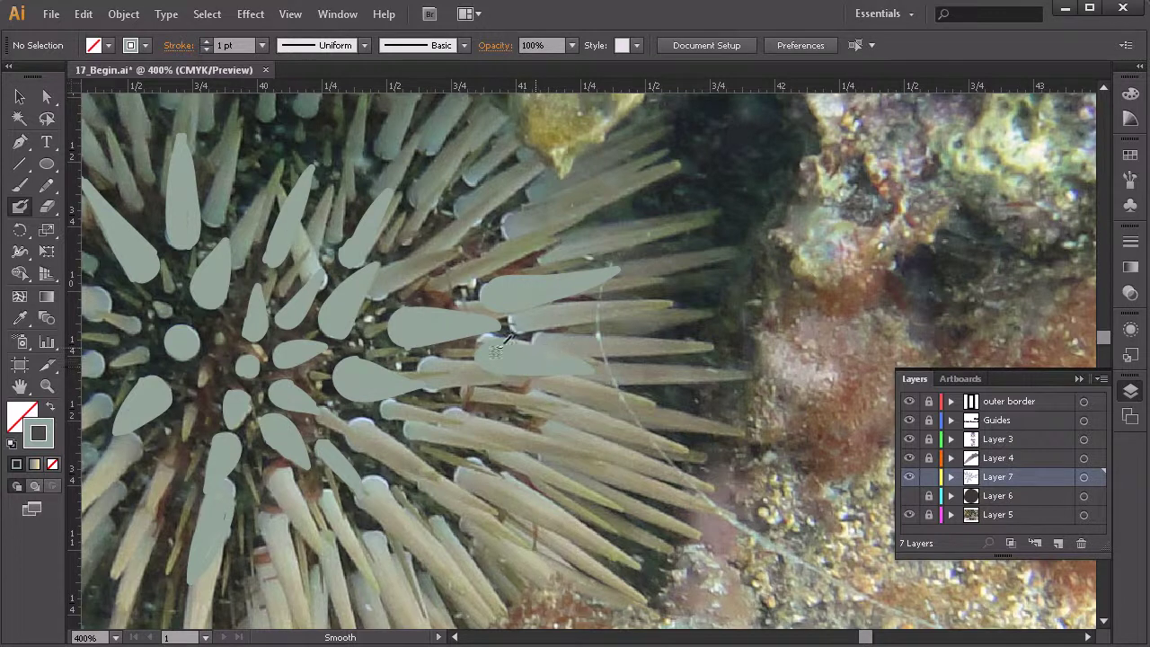
pyautogui.moveTo(530, 327)
pyautogui.mouseDown()
pyautogui.moveTo(654, 341)
pyautogui.moveTo(536, 326)
pyautogui.moveTo(590, 332)
pyautogui.mouseUp()
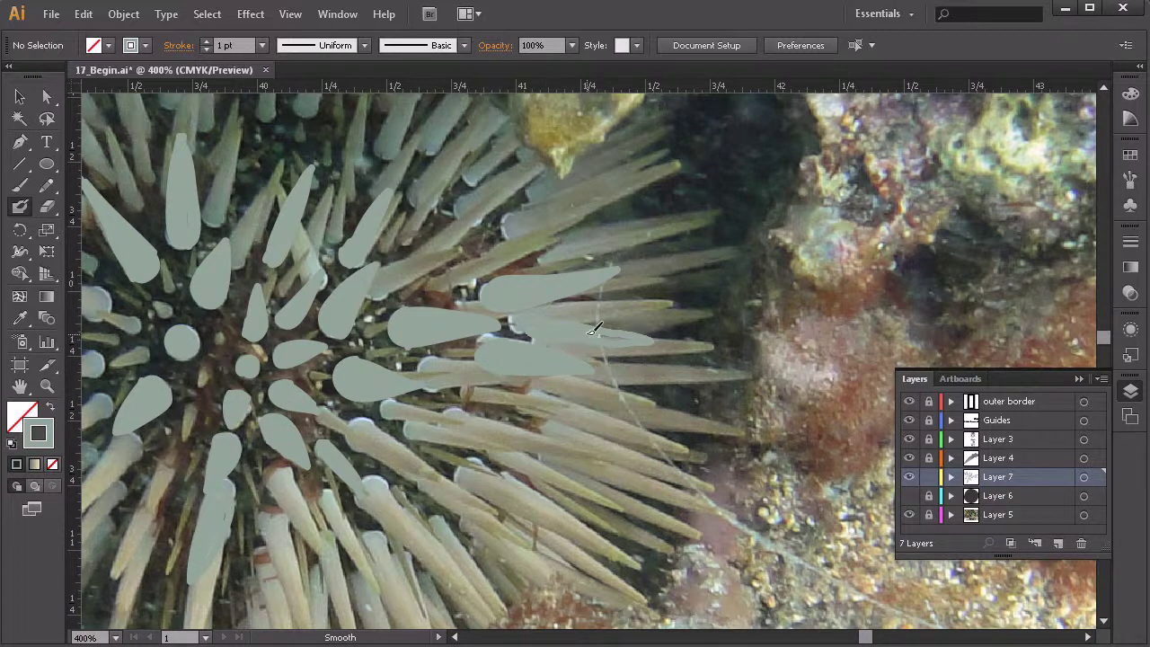
pyautogui.scroll(-3, 543, 426)
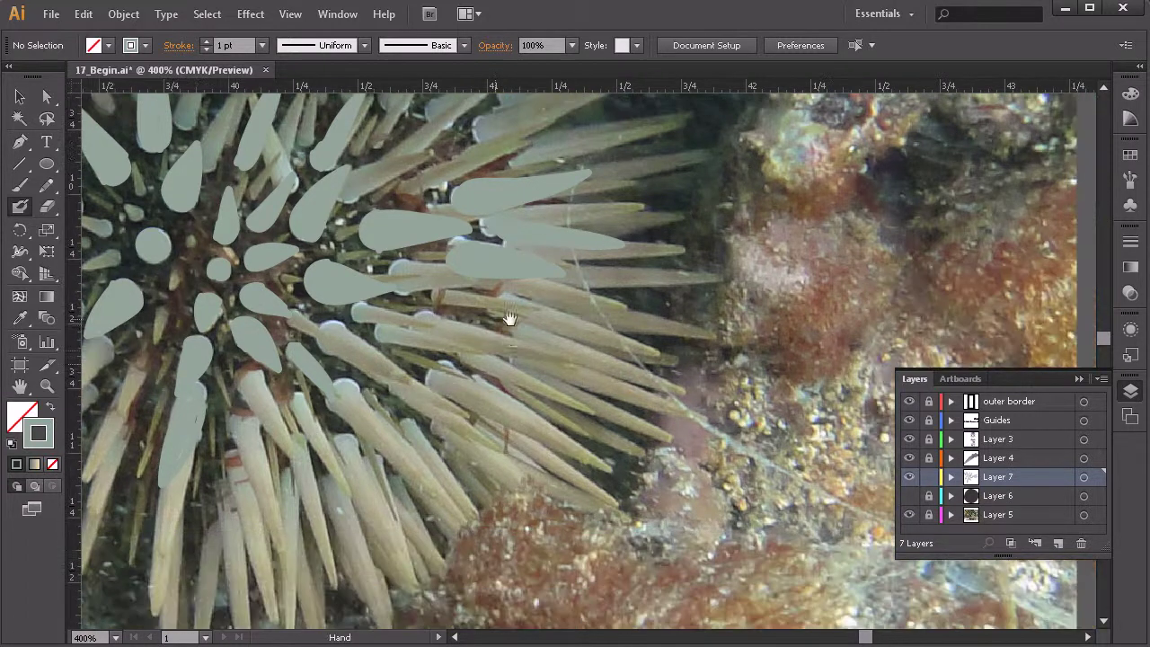
pyautogui.moveTo(332, 319)
pyautogui.mouseDown()
pyautogui.moveTo(359, 355)
pyautogui.moveTo(406, 378)
pyautogui.moveTo(347, 320)
pyautogui.moveTo(378, 338)
pyautogui.moveTo(410, 377)
pyautogui.moveTo(356, 342)
pyautogui.moveTo(388, 346)
pyautogui.moveTo(336, 335)
pyautogui.moveTo(337, 349)
pyautogui.moveTo(365, 348)
pyautogui.moveTo(405, 375)
pyautogui.moveTo(403, 320)
pyautogui.mouseUp()
# - Zoom out to 200%, hide the reference photo on Layer 5, and show the dark disc on Layer 6 behind the spines
pyautogui.press('space')
pyautogui.moveTo(310, 216); pyautogui.dragTo(479, 319)
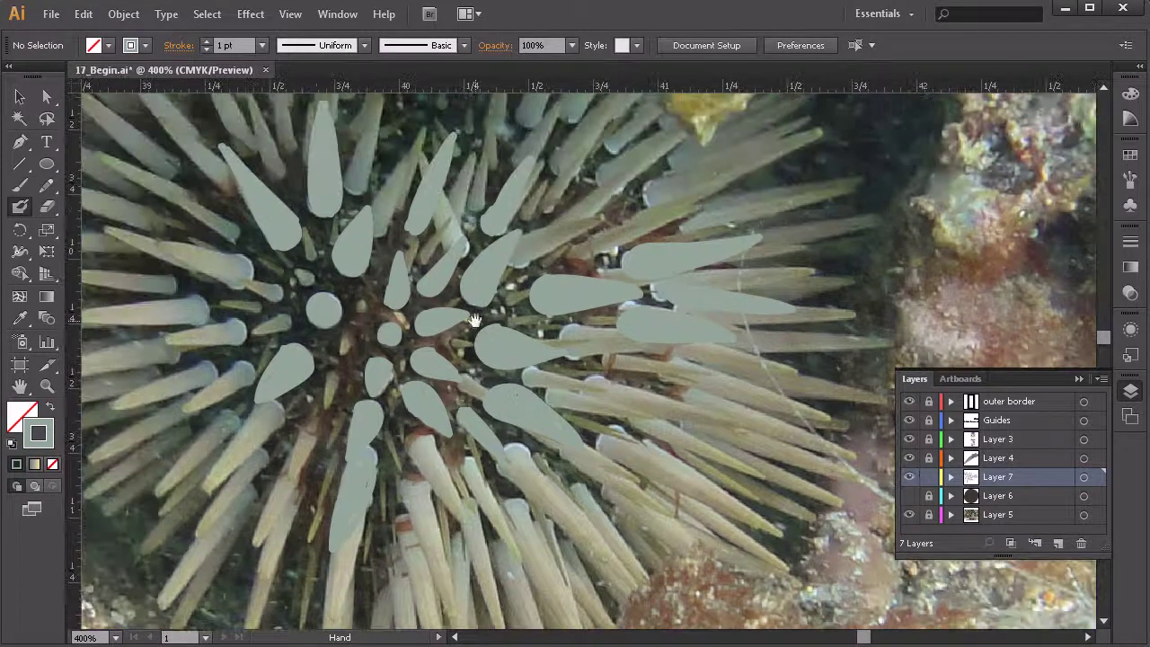
pyautogui.press('z')
pyautogui.keyDown('alt'); pyautogui.click(482, 387); pyautogui.keyUp('alt')
pyautogui.keyDown('alt'); pyautogui.click(567, 360); pyautogui.keyUp('alt')
pyautogui.press('space')
pyautogui.moveTo(665, 378); pyautogui.dragTo(627, 398)
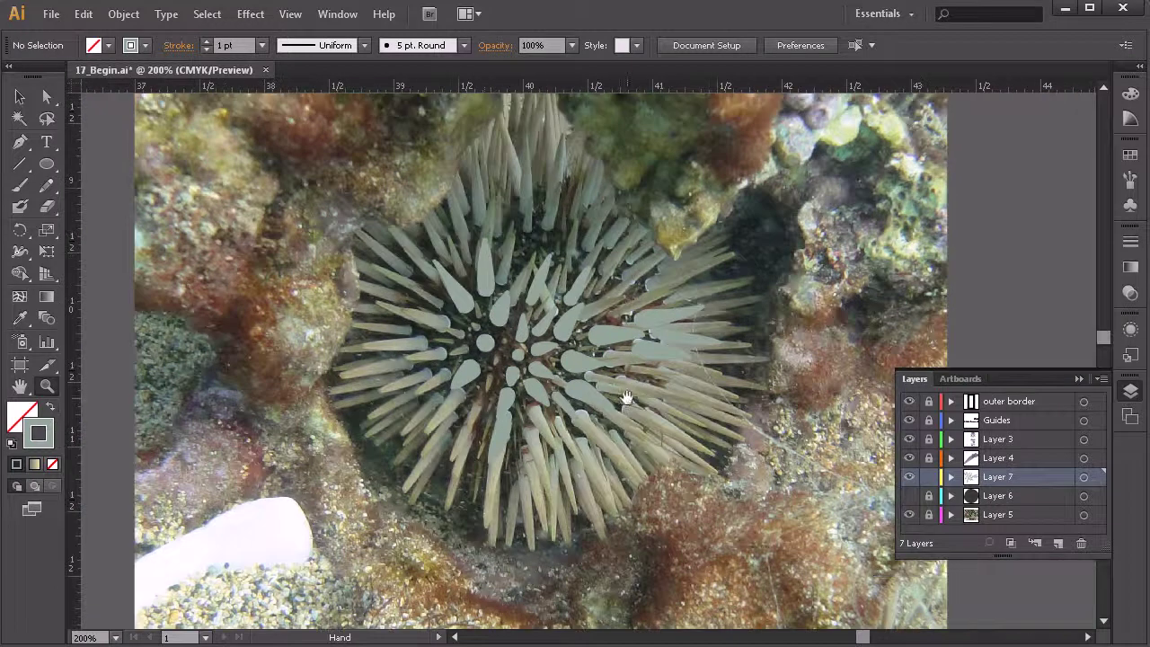
pyautogui.click(909, 515)
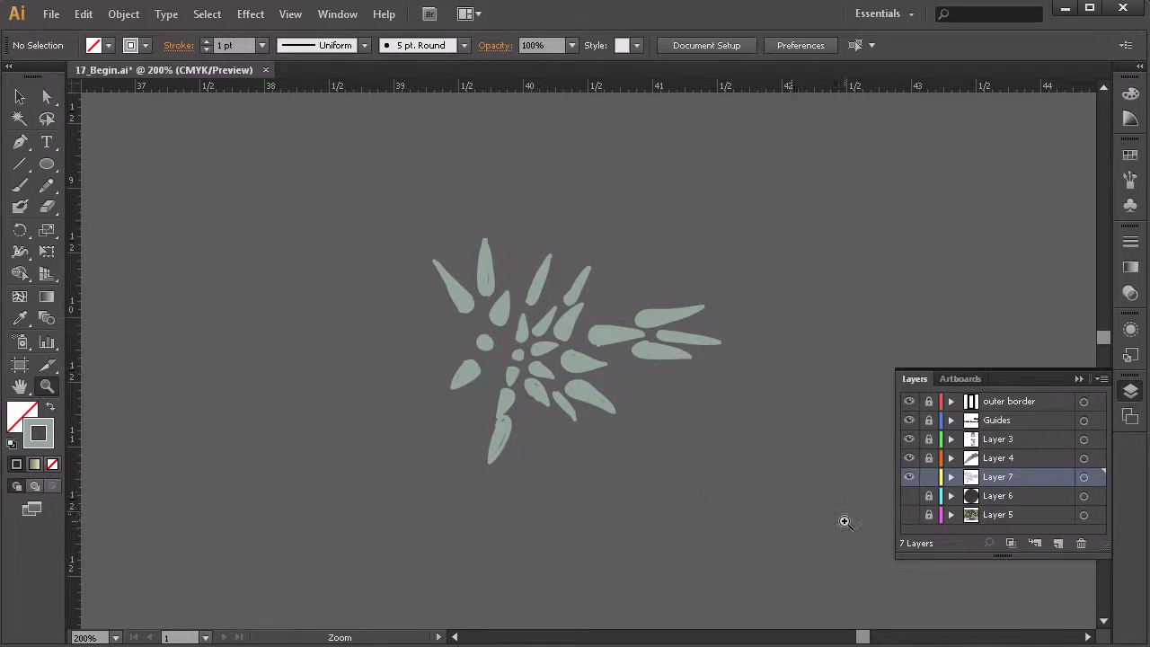
pyautogui.click(909, 496)
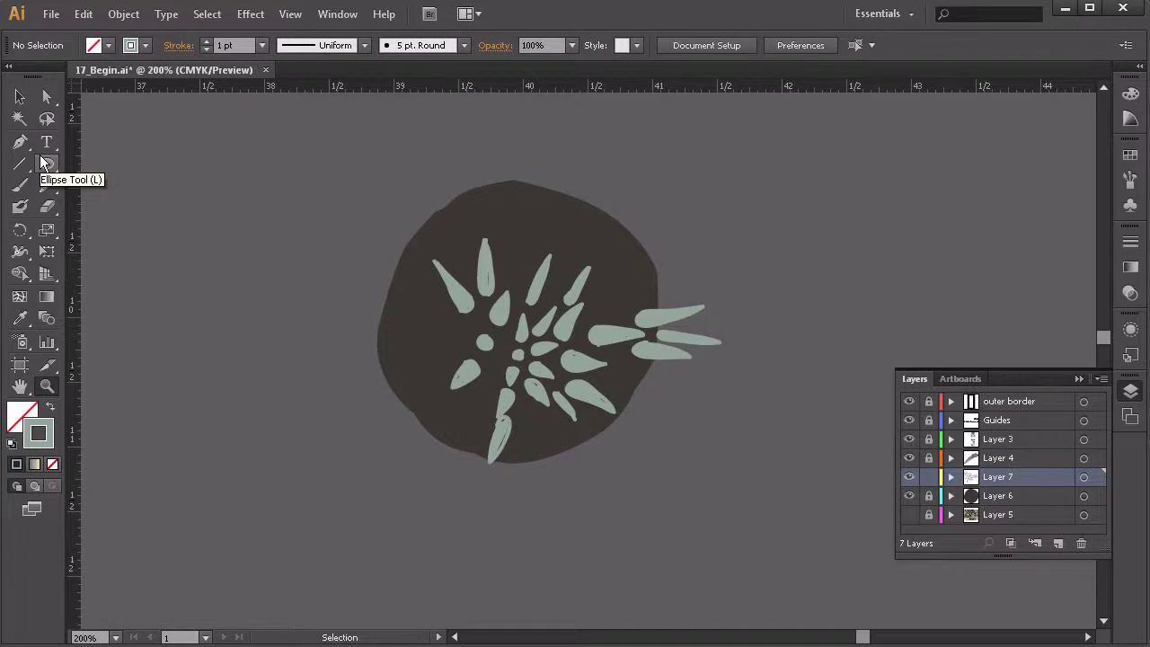
# - Select all the painted spines, fill them with the linear grey-to-pale-yellow gradient, remove their stroke, and deselect them
pyautogui.click(19, 97)
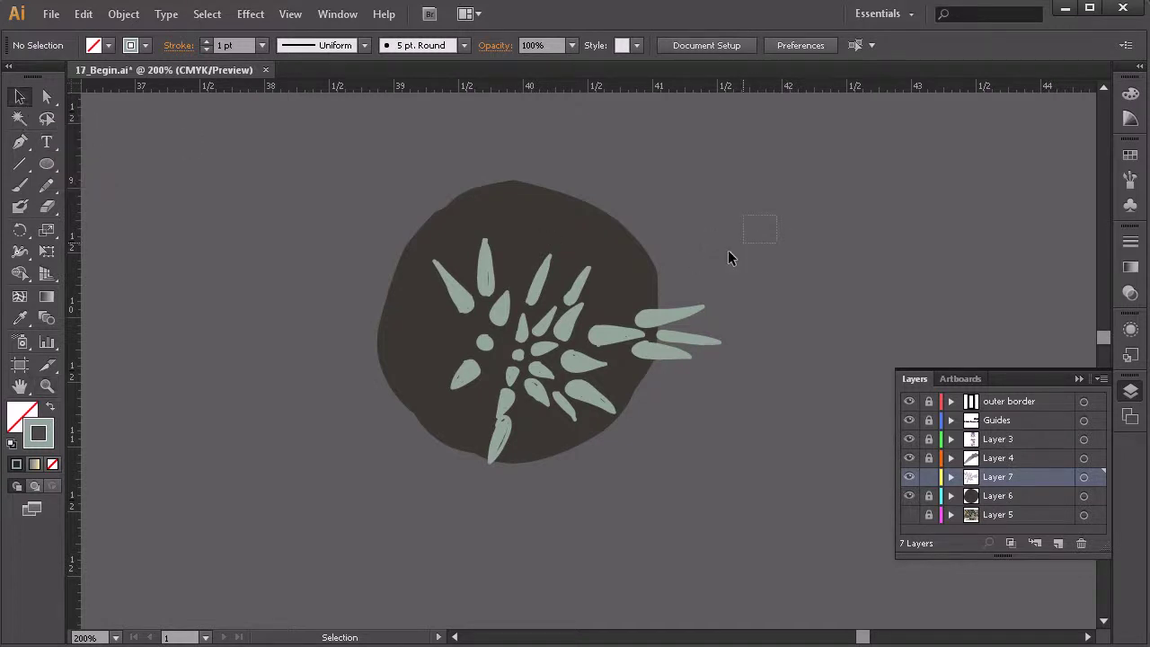
pyautogui.moveTo(728, 251); pyautogui.dragTo(355, 505)
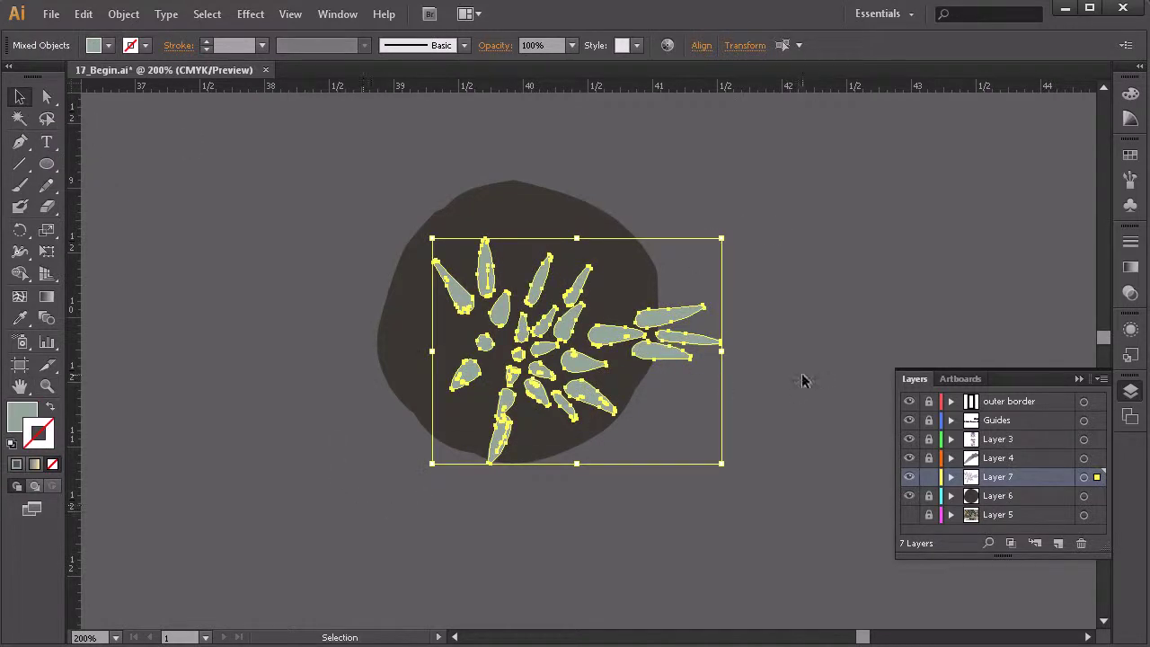
pyautogui.click(1130, 267)
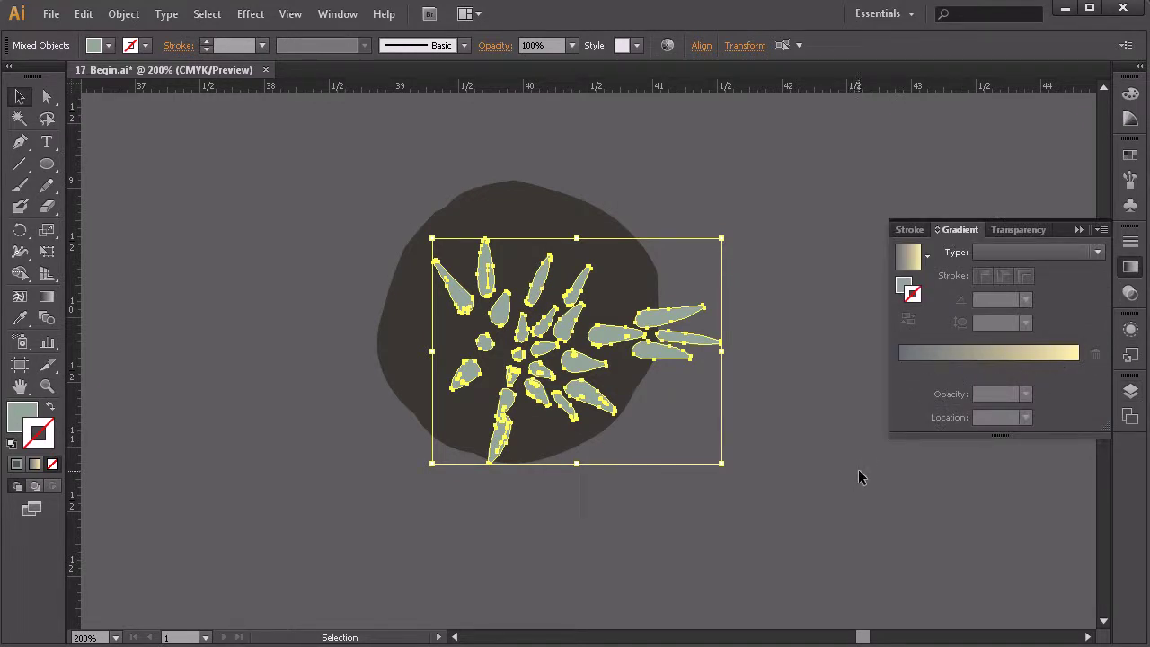
pyautogui.click(907, 258)
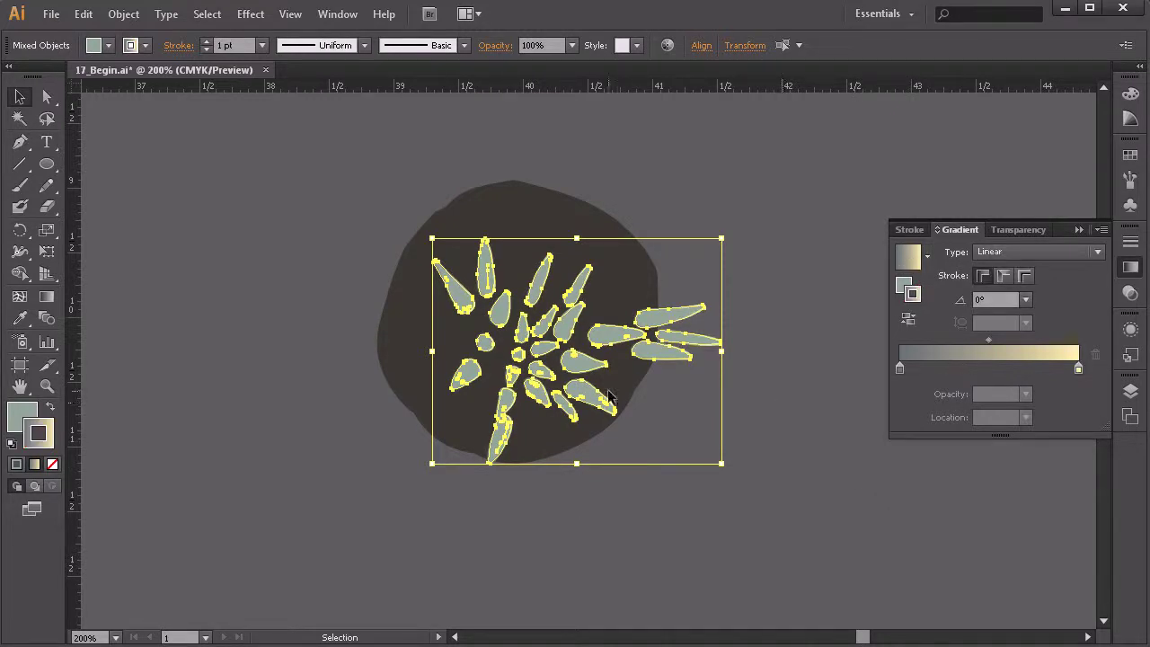
pyautogui.click(50, 406)
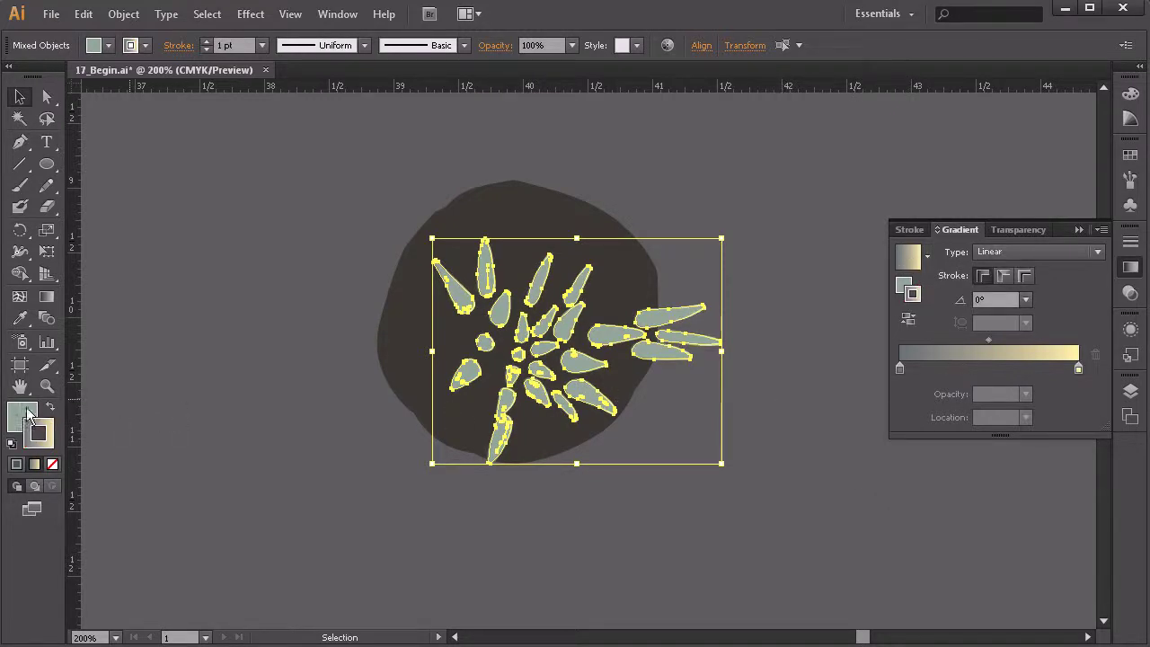
pyautogui.click(52, 464)
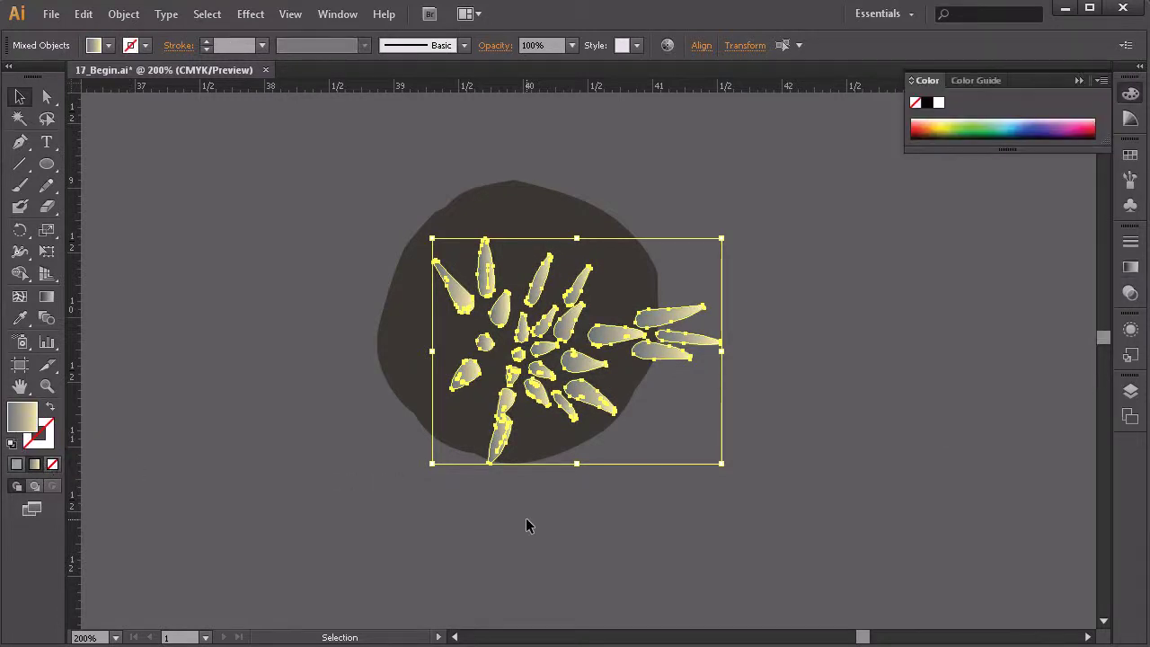
pyautogui.click(627, 577)
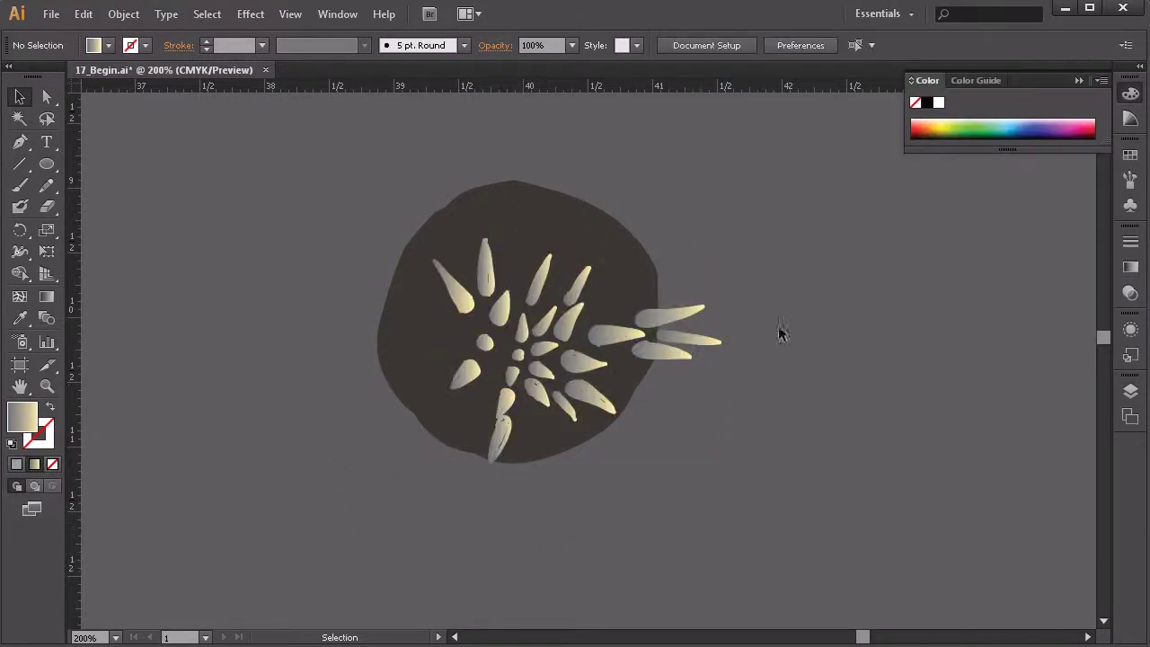
pyautogui.press('z')
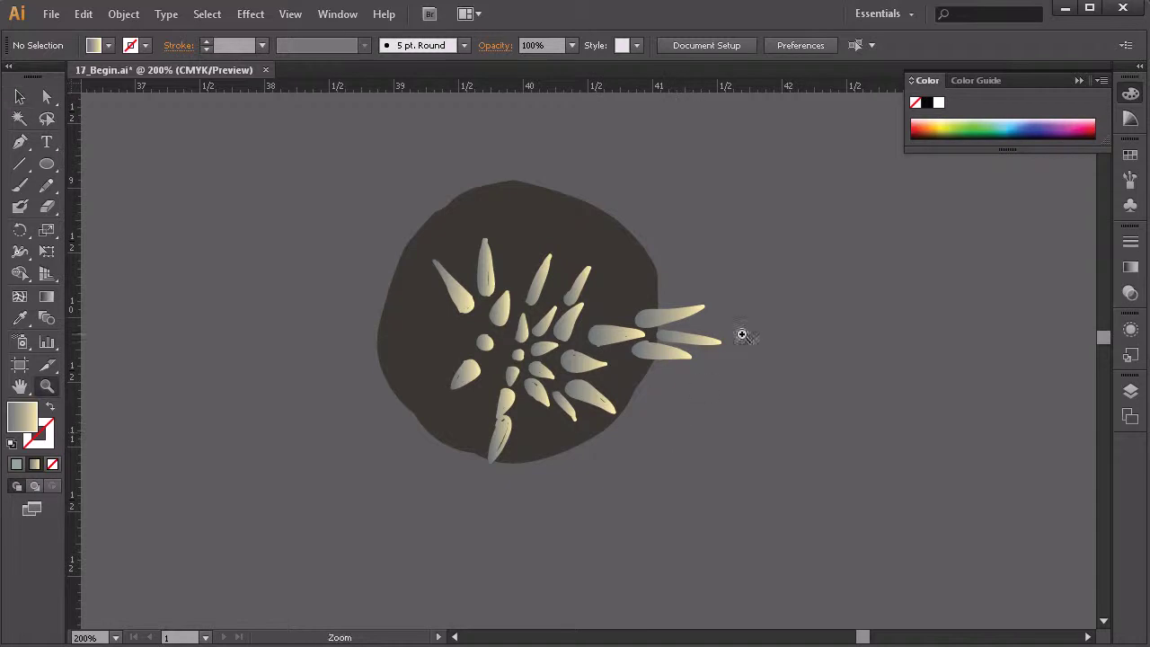
# - Try to run one continuous gradient horizontally across all the painted spines, and deselect them
pyautogui.click(20, 96)
pyautogui.moveTo(604, 220); pyautogui.dragTo(368, 497)
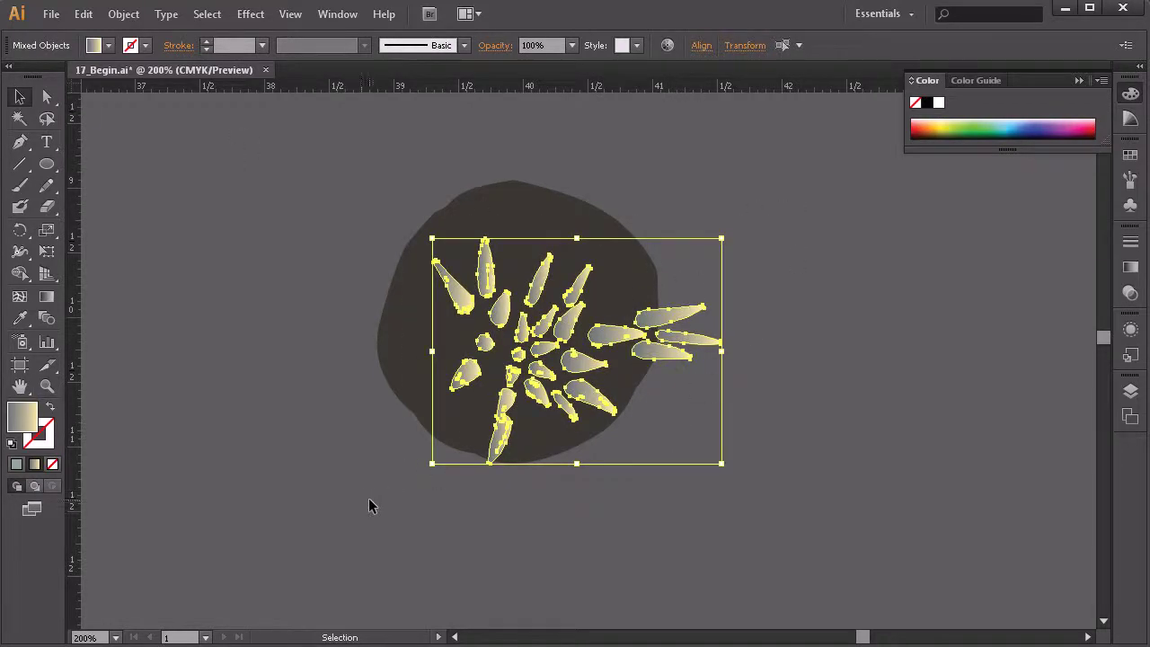
pyautogui.click(49, 302)
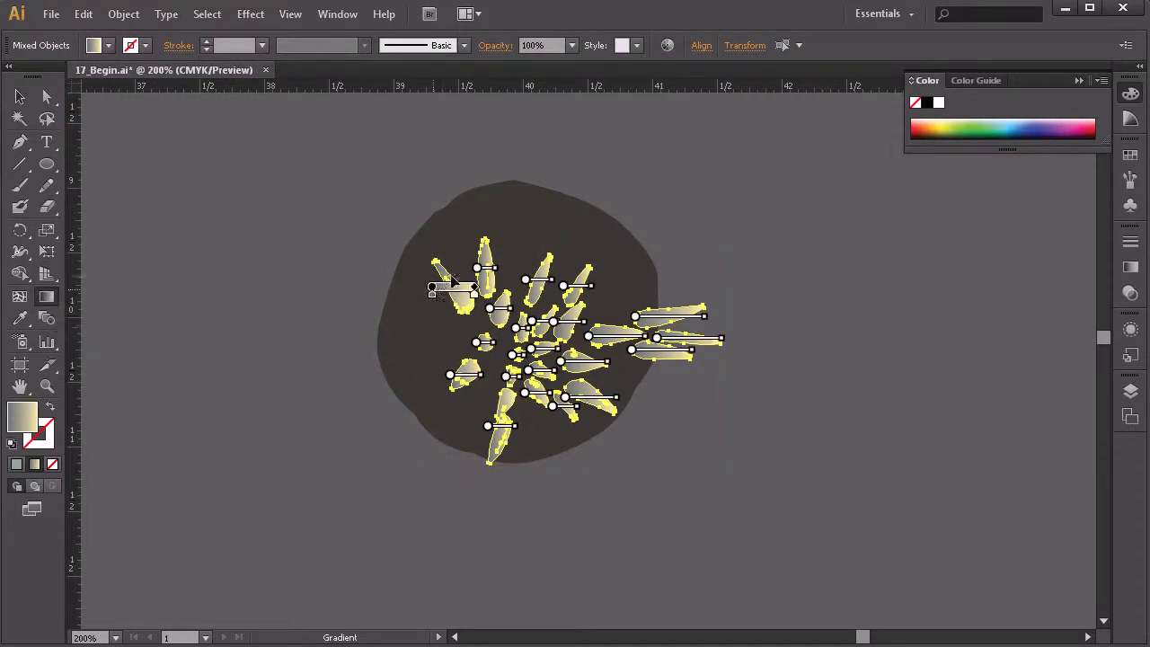
pyautogui.moveTo(425, 329); pyautogui.dragTo(867, 344)
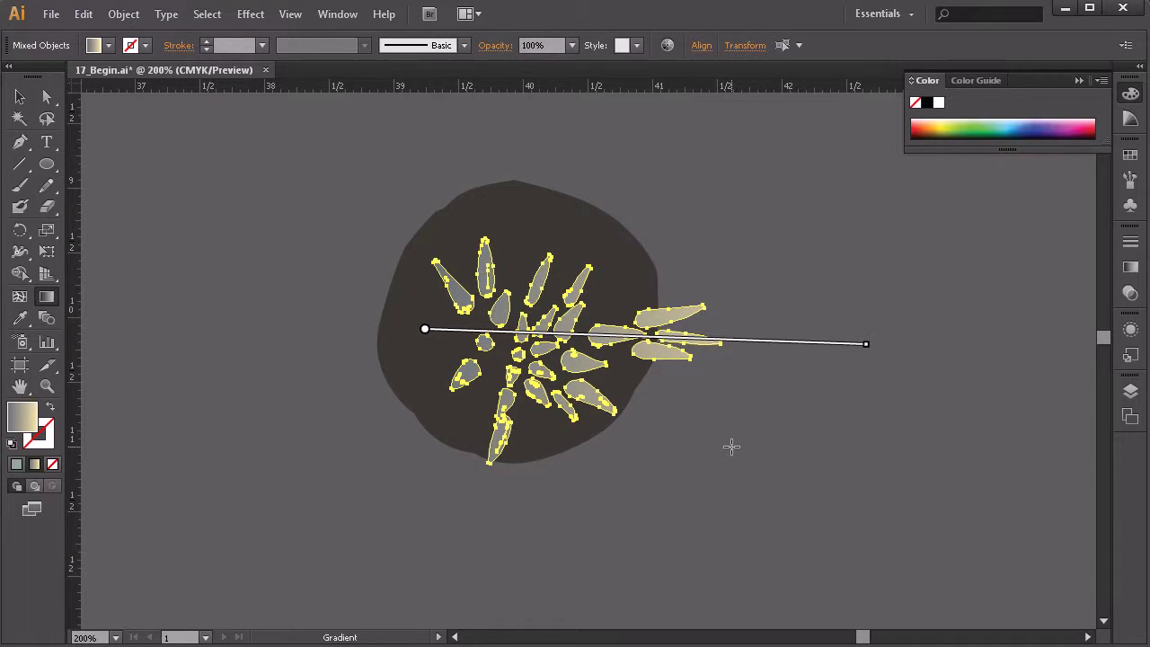
pyautogui.moveTo(453, 294); pyautogui.dragTo(725, 327)
pyautogui.click(20, 97)
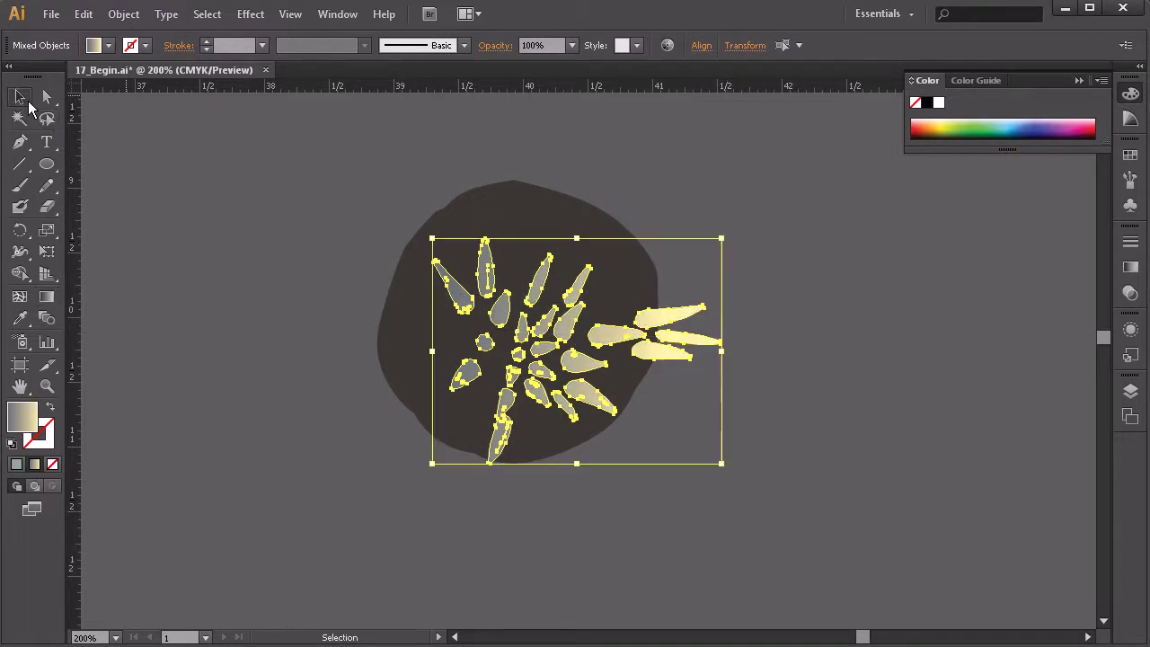
pyautogui.click(299, 390)
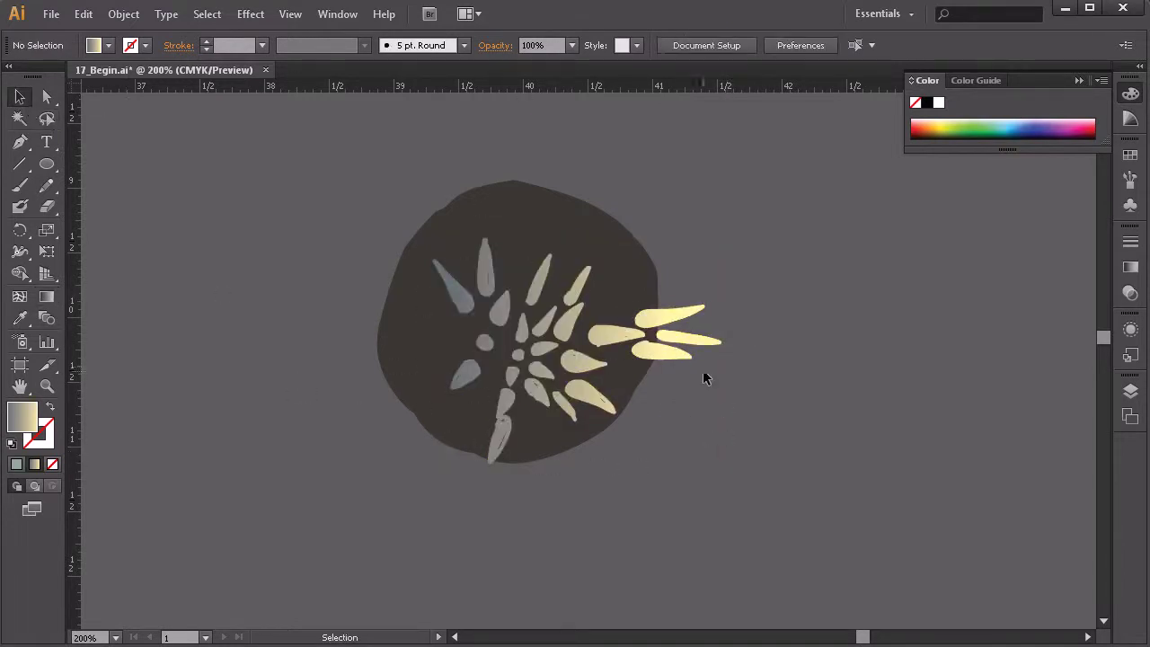
# - Undo the shared gradient so each spine has its own gradient again, and leave the spines deselected
pyautogui.press('z')
pyautogui.keyDown('alt'); pyautogui.click(539, 329); pyautogui.keyUp('alt')
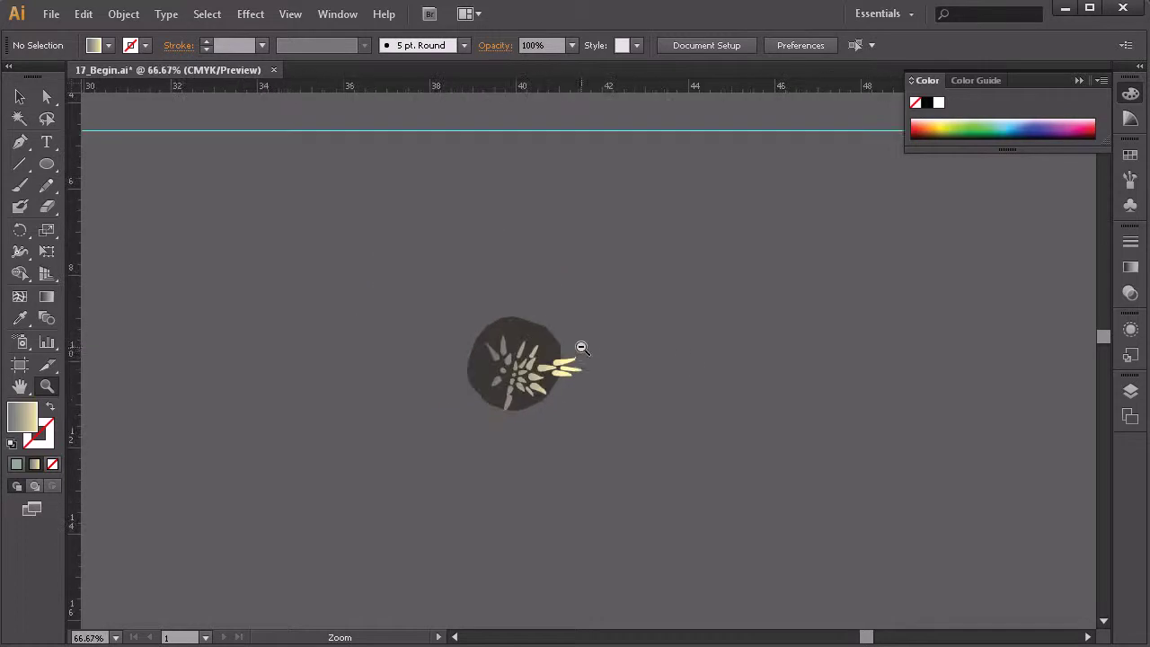
pyautogui.click(20, 96)
pyautogui.hotkey('ctrl', 'a')
pyautogui.click(506, 440)
pyautogui.hotkey('ctrl', 'a')
pyautogui.click(516, 440)
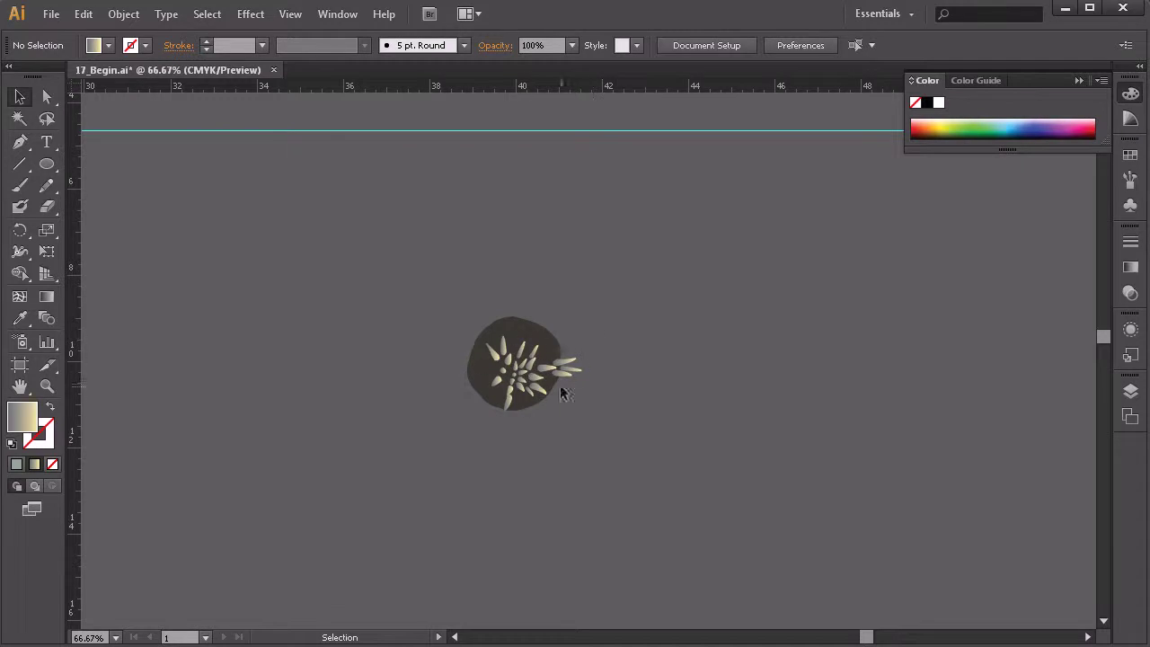
# - Activate the Blob Brush tool with the empty canvas to the right of the urchin in view at 150%
pyautogui.press('space')
pyautogui.moveTo(688, 444)
pyautogui.mouseDown()
pyautogui.moveTo(624, 459)
pyautogui.moveTo(559, 454)
pyautogui.mouseUp()
pyautogui.click(20, 206)
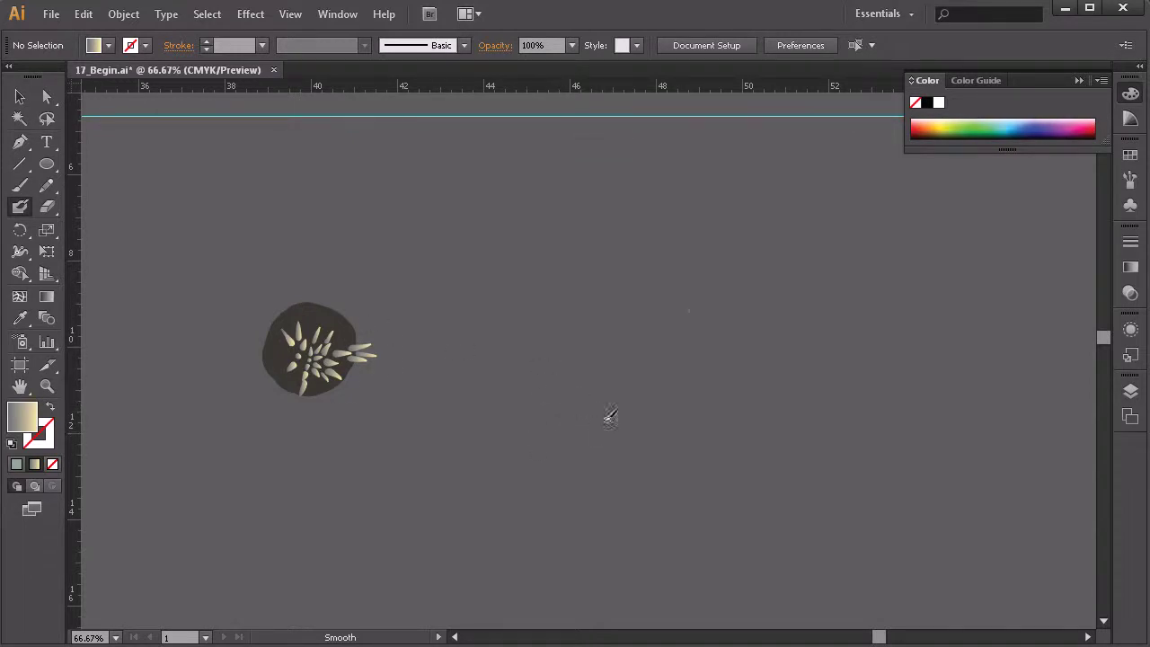
pyautogui.press('z')
pyautogui.moveTo(663, 351); pyautogui.dragTo(652, 360)
pyautogui.keyDown('alt'); pyautogui.click(629, 318); pyautogui.keyUp('alt')
pyautogui.scroll(-4, 626, 320)
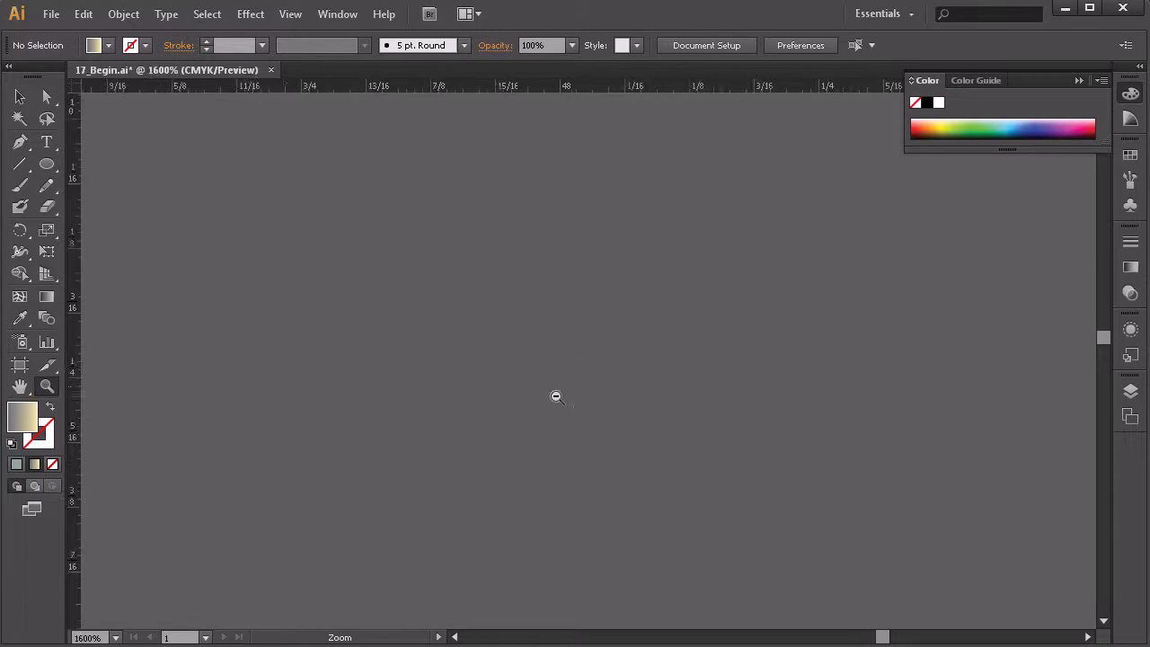
pyautogui.scroll(-8, 580, 431)
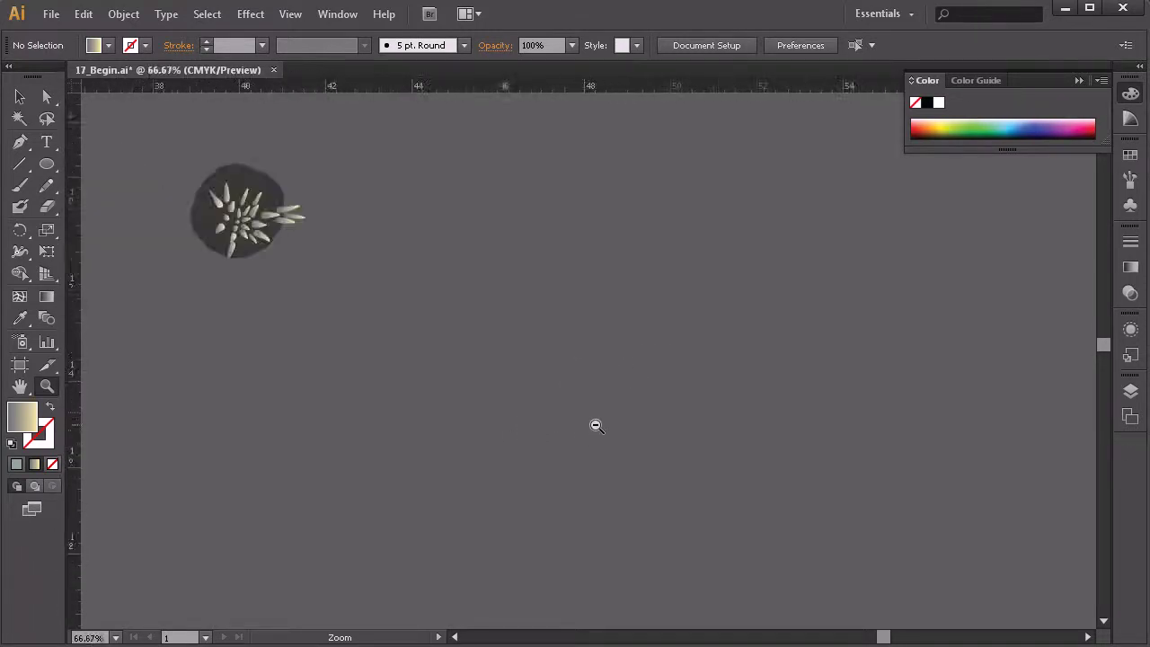
pyautogui.click(594, 255)
pyautogui.moveTo(517, 272); pyautogui.dragTo(628, 279)
pyautogui.click(624, 277)
pyautogui.press('space')
pyautogui.moveTo(575, 364); pyautogui.dragTo(699, 297)
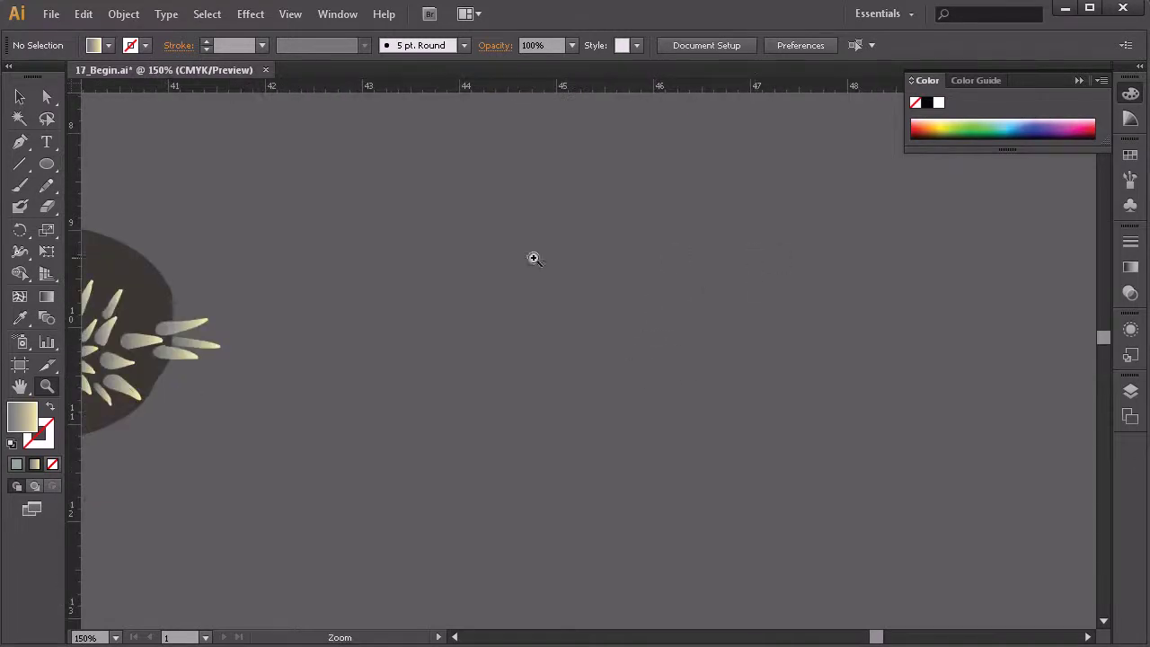
pyautogui.click(21, 208)
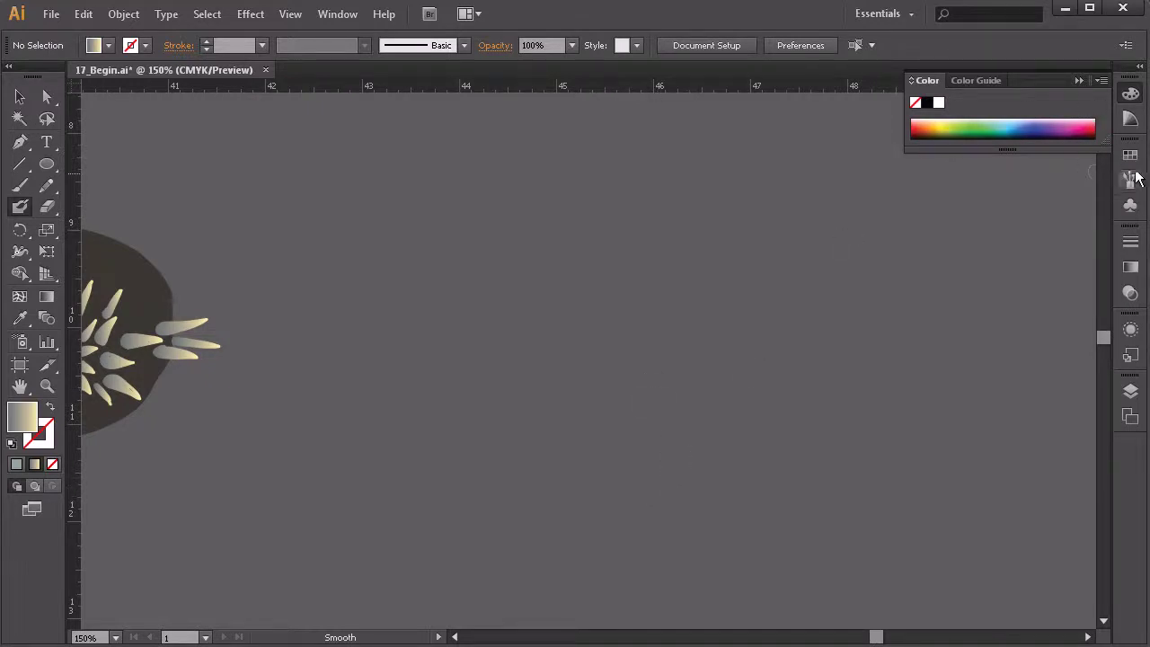
# - Change the linear gradient's starting grey stop to purple with C 85% and M 100%
pyautogui.click(1130, 267)
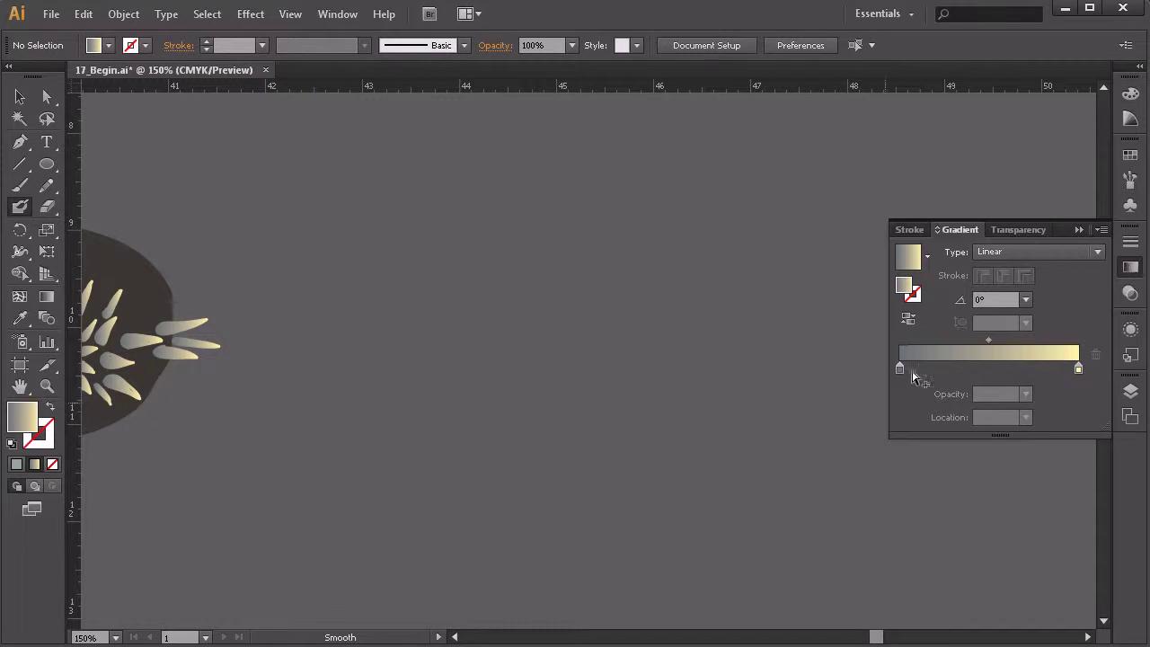
pyautogui.click(898, 366)
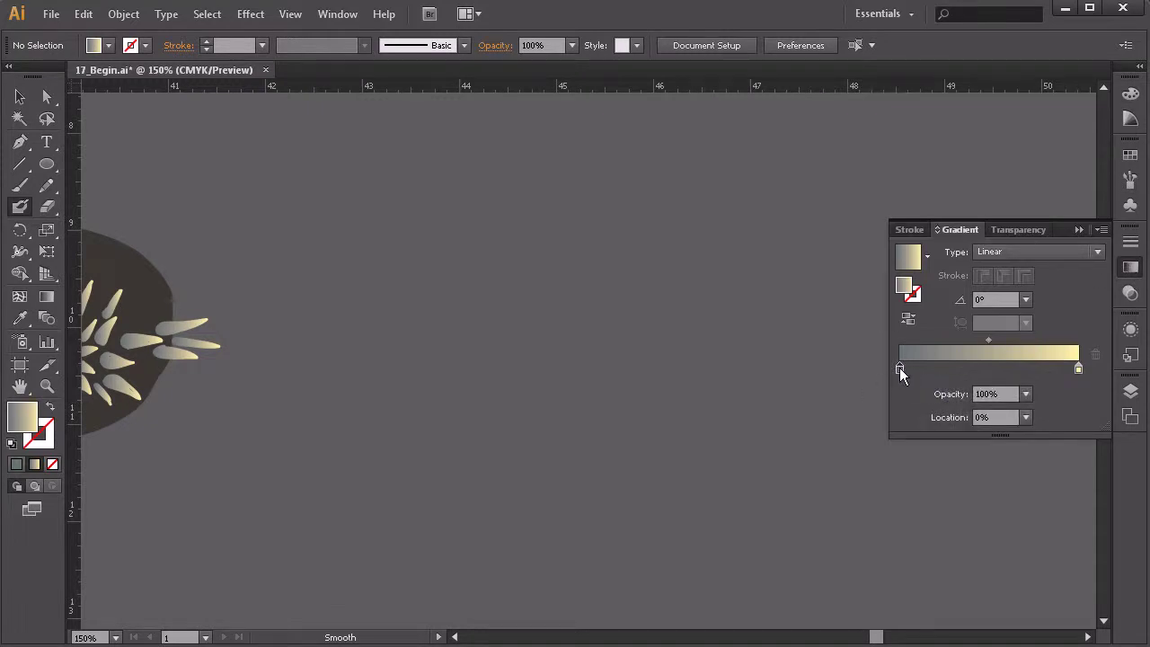
pyautogui.doubleClick(900, 371)
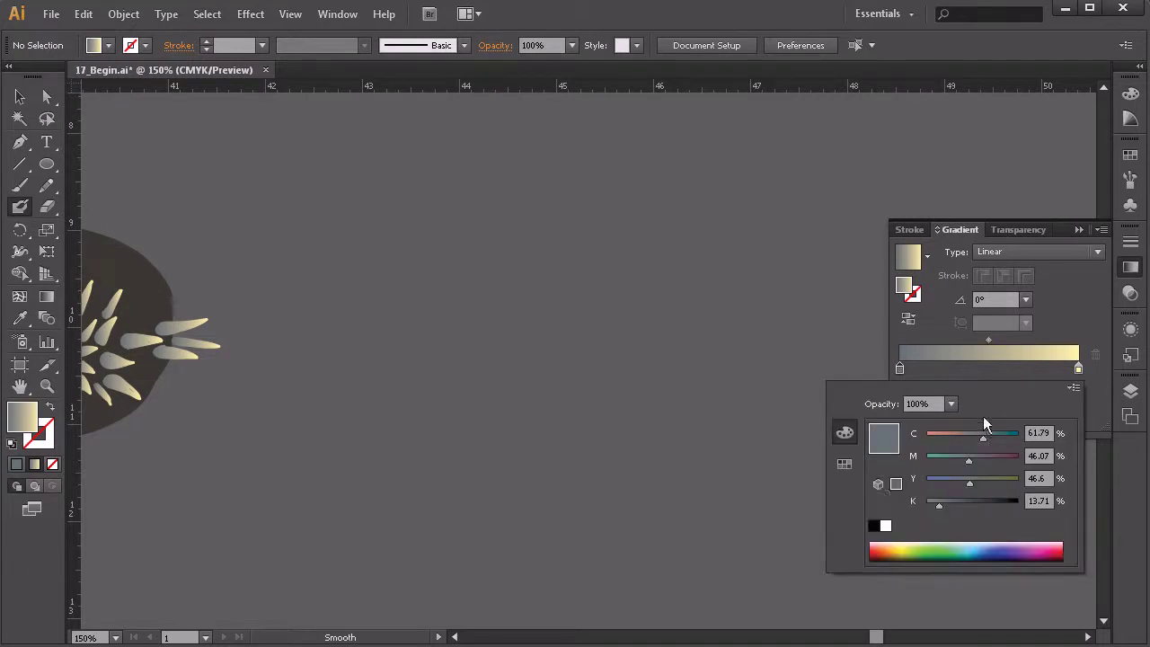
pyautogui.moveTo(980, 463); pyautogui.dragTo(1004, 445)
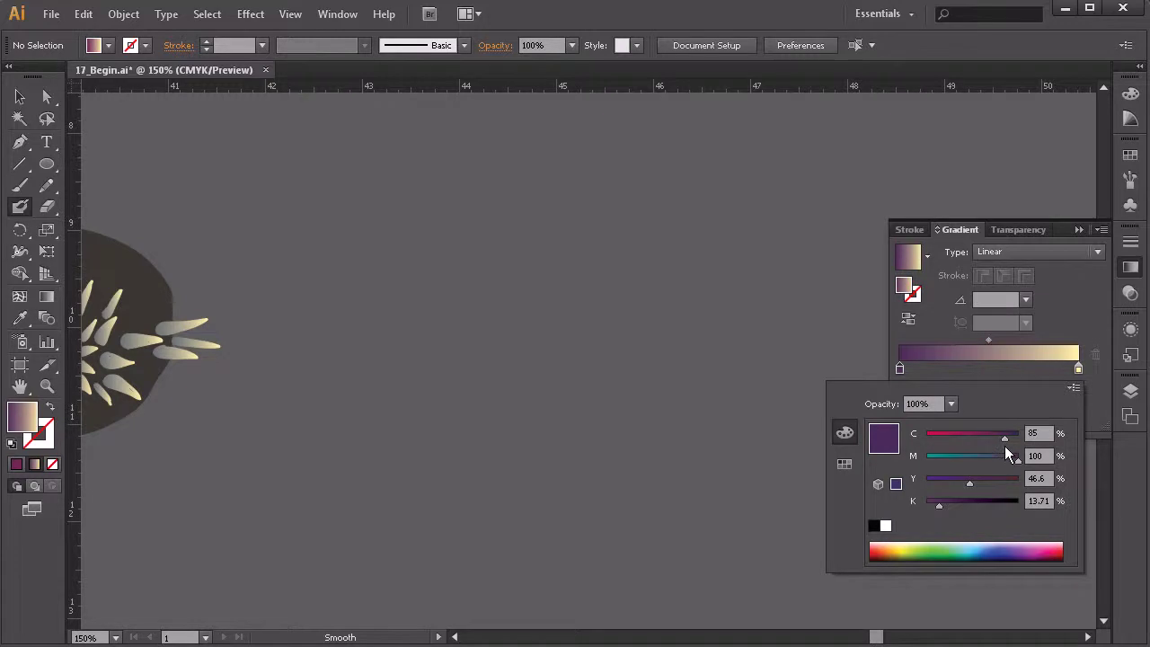
# - Change the gradient's ending yellow stop to pink with M 71% and Y 27%, and close its colour settings
pyautogui.click(1079, 370)
pyautogui.doubleClick(1079, 369)
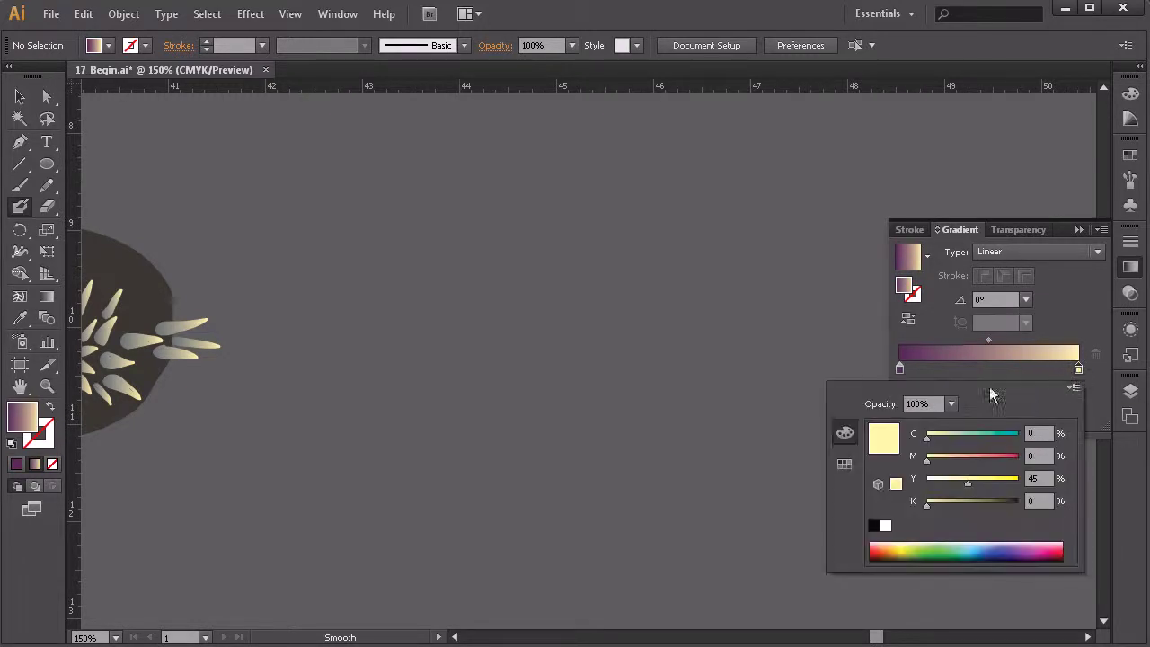
pyautogui.moveTo(927, 460); pyautogui.dragTo(951, 481)
pyautogui.moveTo(1017, 457); pyautogui.dragTo(1001, 461)
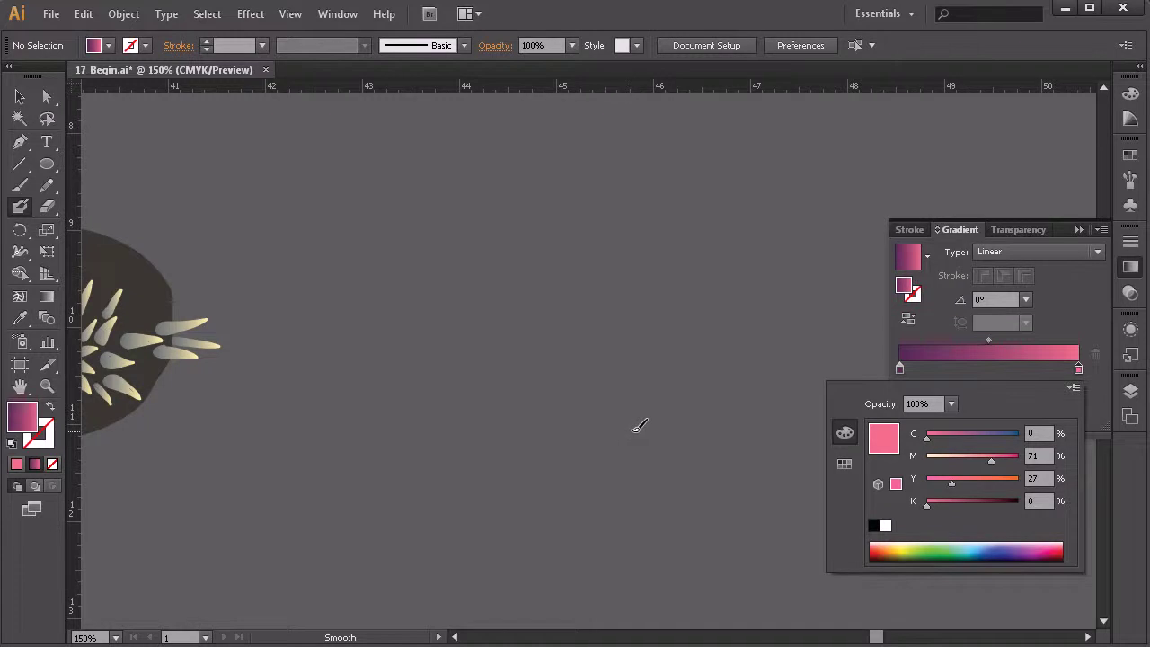
pyautogui.click(611, 413)
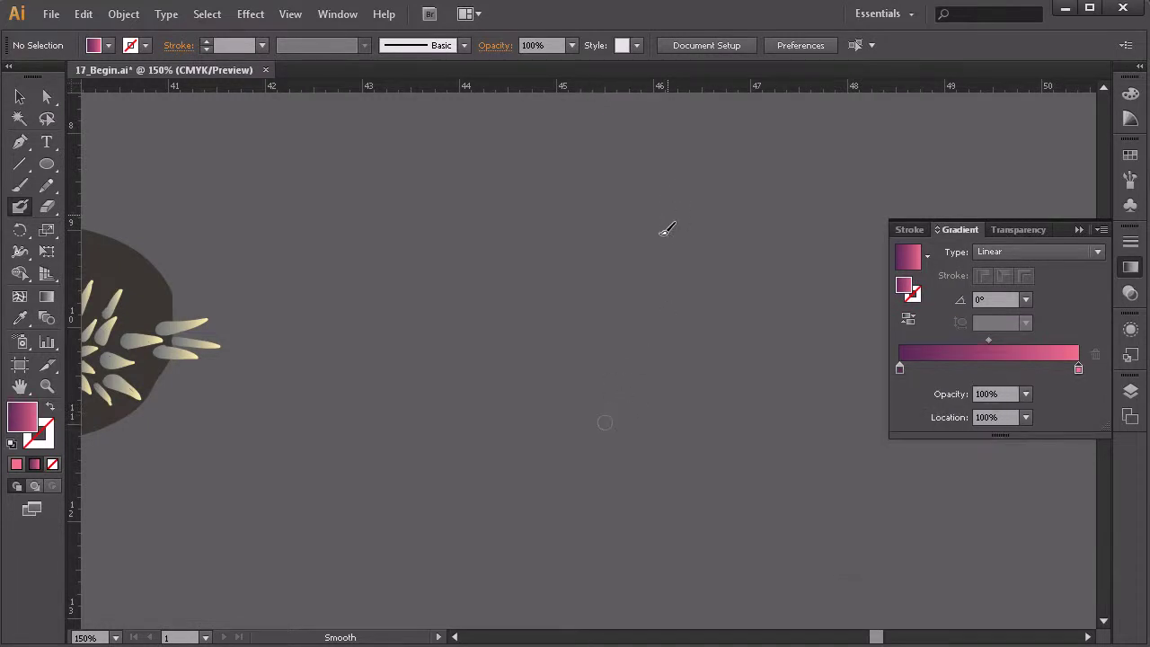
# - Paint three long curved purple-to-pink Blob Brush strokes on the empty canvas to the right of the urchin
pyautogui.moveTo(618, 435)
pyautogui.mouseDown()
pyautogui.moveTo(678, 353)
pyautogui.moveTo(679, 209)
pyautogui.mouseUp()
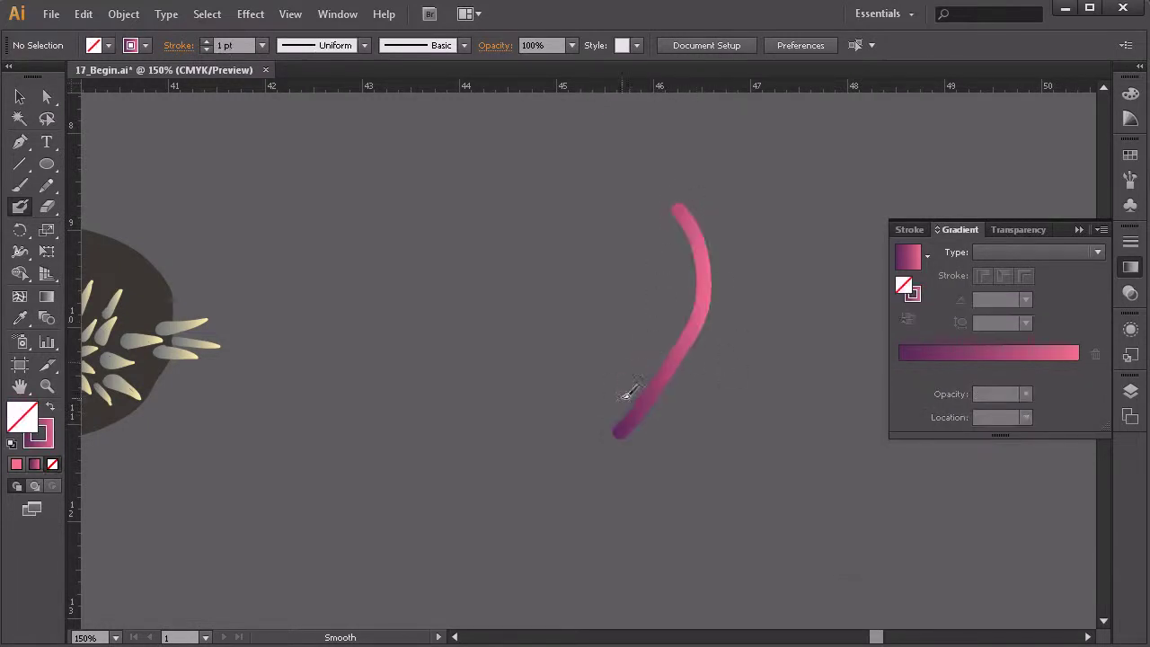
pyautogui.moveTo(600, 415)
pyautogui.mouseDown()
pyautogui.moveTo(613, 383)
pyautogui.moveTo(582, 220)
pyautogui.mouseUp()
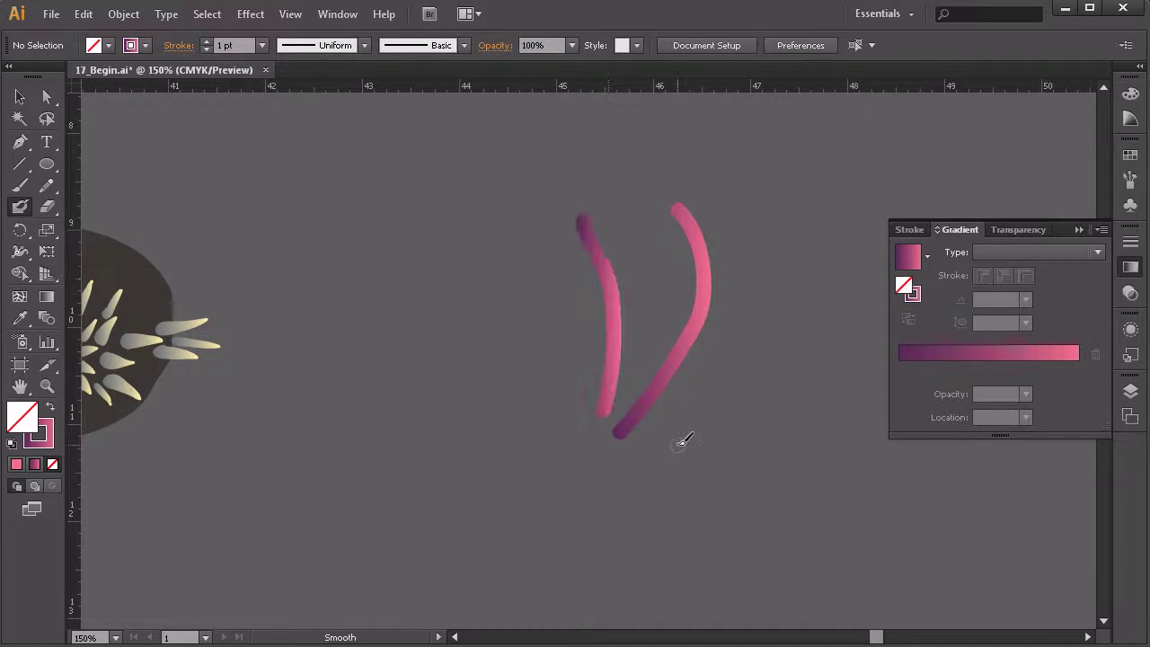
pyautogui.moveTo(654, 436)
pyautogui.mouseDown()
pyautogui.moveTo(706, 380)
pyautogui.moveTo(717, 274)
pyautogui.mouseUp()
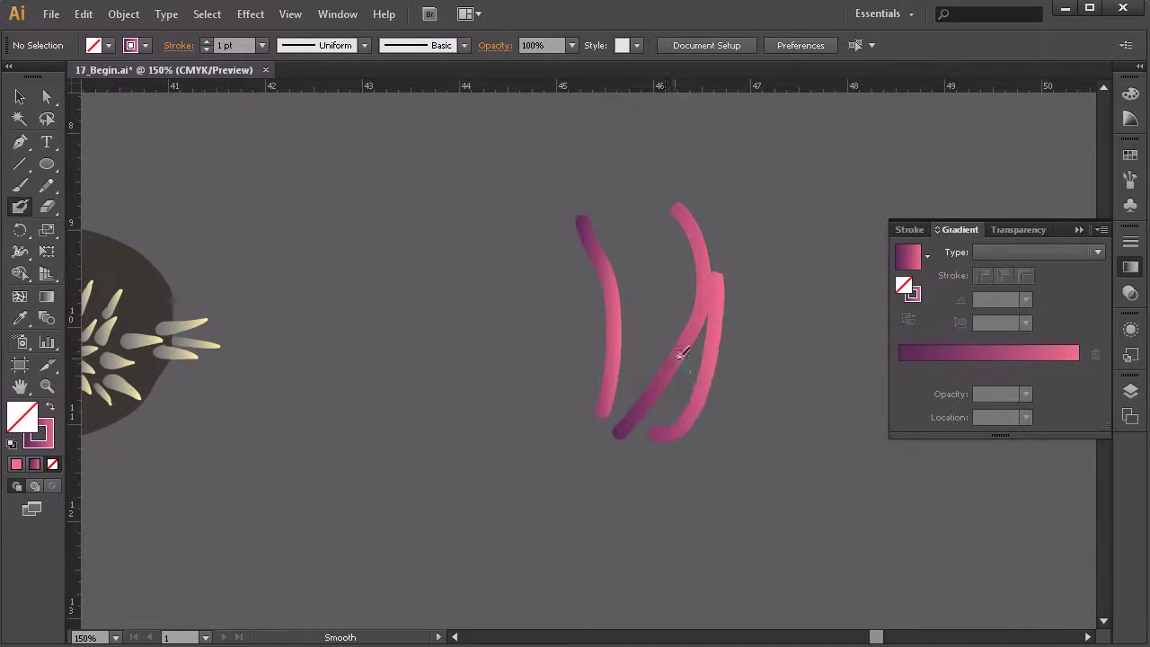
# - Try painting overlapping strokes that fill the base between the curved strands and branch toward the upper right
pyautogui.moveTo(676, 424)
pyautogui.mouseDown()
pyautogui.moveTo(680, 359)
pyautogui.moveTo(705, 324)
pyautogui.moveTo(664, 436)
pyautogui.moveTo(647, 449)
pyautogui.moveTo(679, 458)
pyautogui.mouseUp()
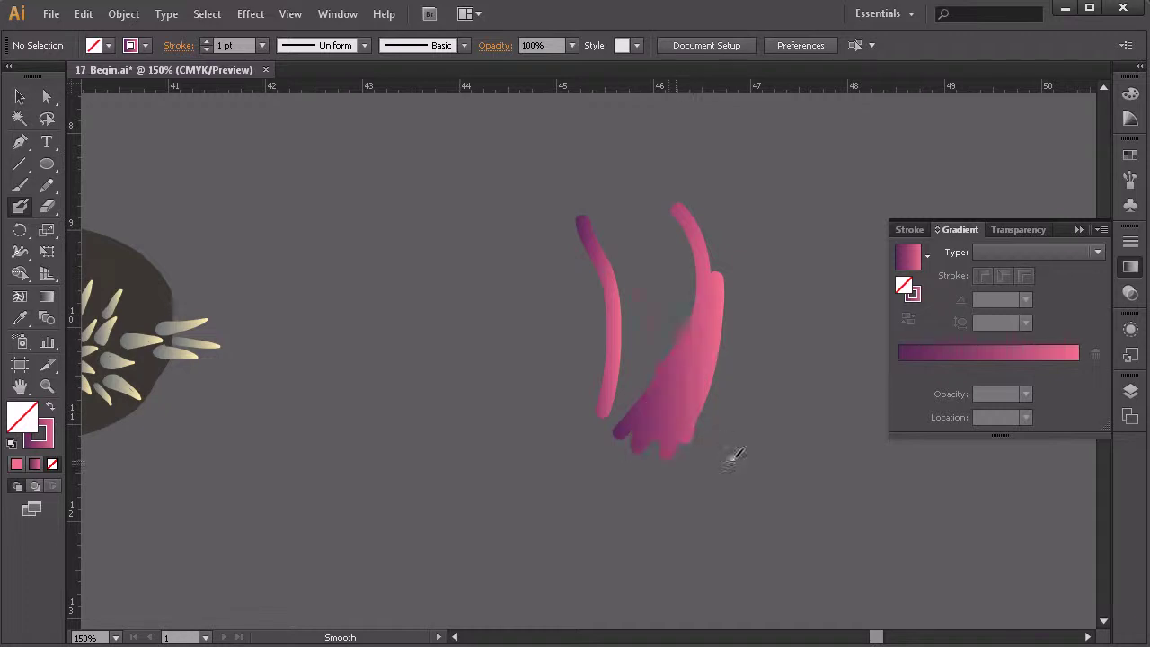
pyautogui.moveTo(688, 320)
pyautogui.mouseDown()
pyautogui.moveTo(662, 293)
pyautogui.moveTo(666, 377)
pyautogui.mouseUp()
pyautogui.moveTo(739, 317); pyautogui.dragTo(696, 387)
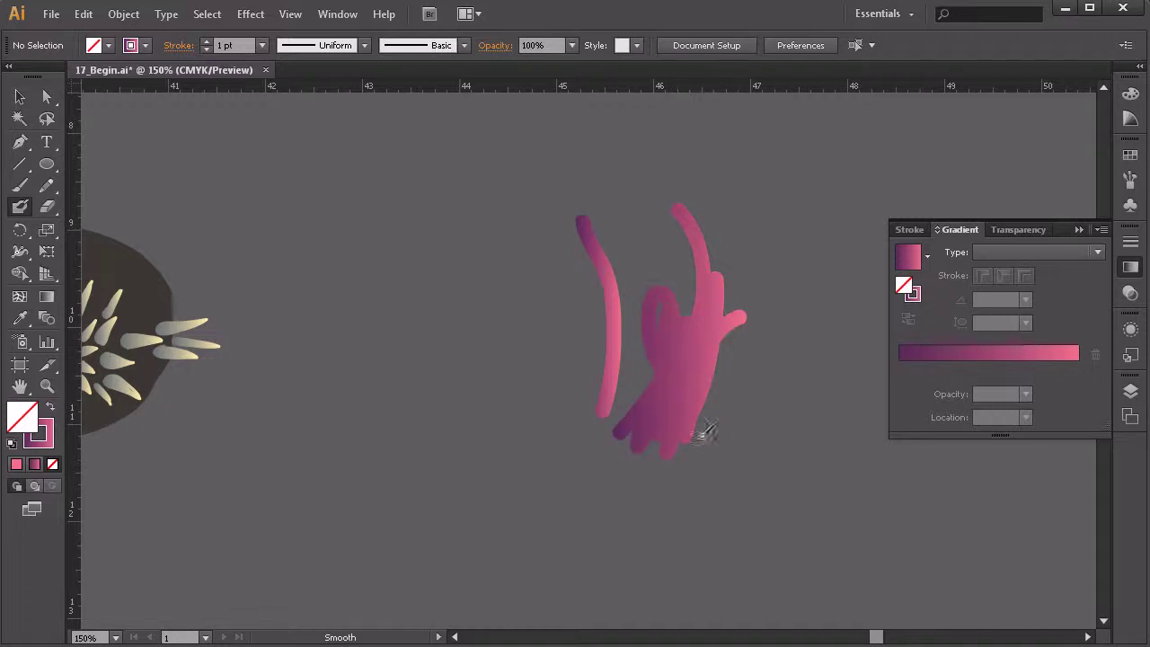
pyautogui.moveTo(757, 264); pyautogui.dragTo(708, 382)
pyautogui.moveTo(709, 288); pyautogui.dragTo(735, 314)
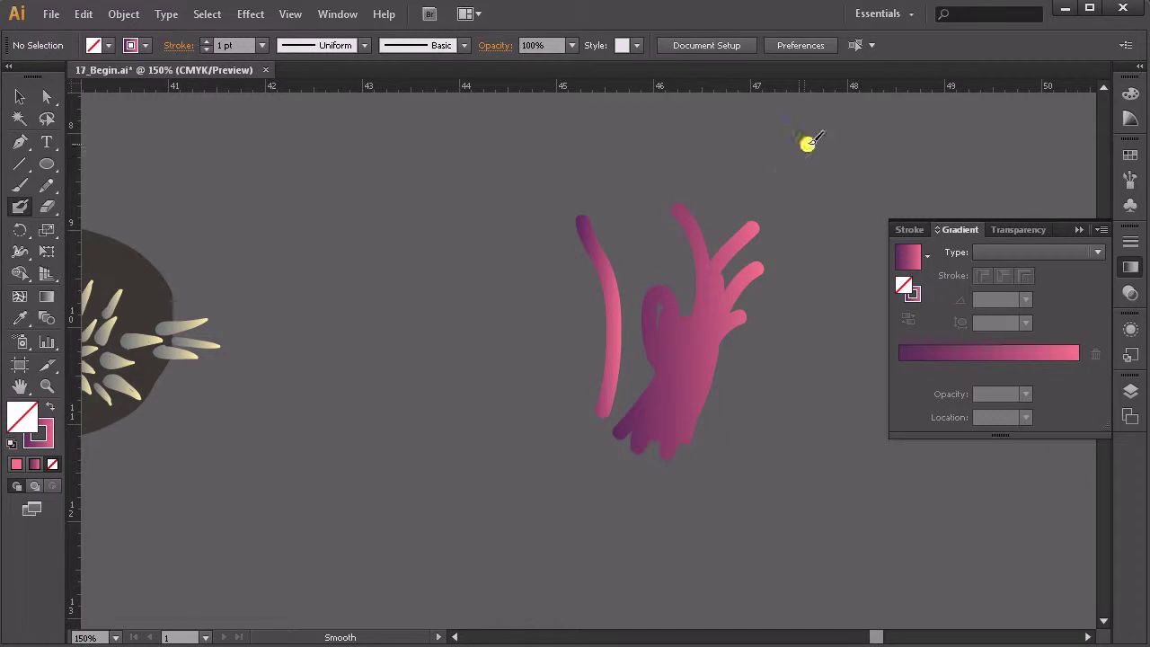
pyautogui.moveTo(808, 142); pyautogui.dragTo(714, 265)
pyautogui.moveTo(860, 116); pyautogui.dragTo(737, 394)
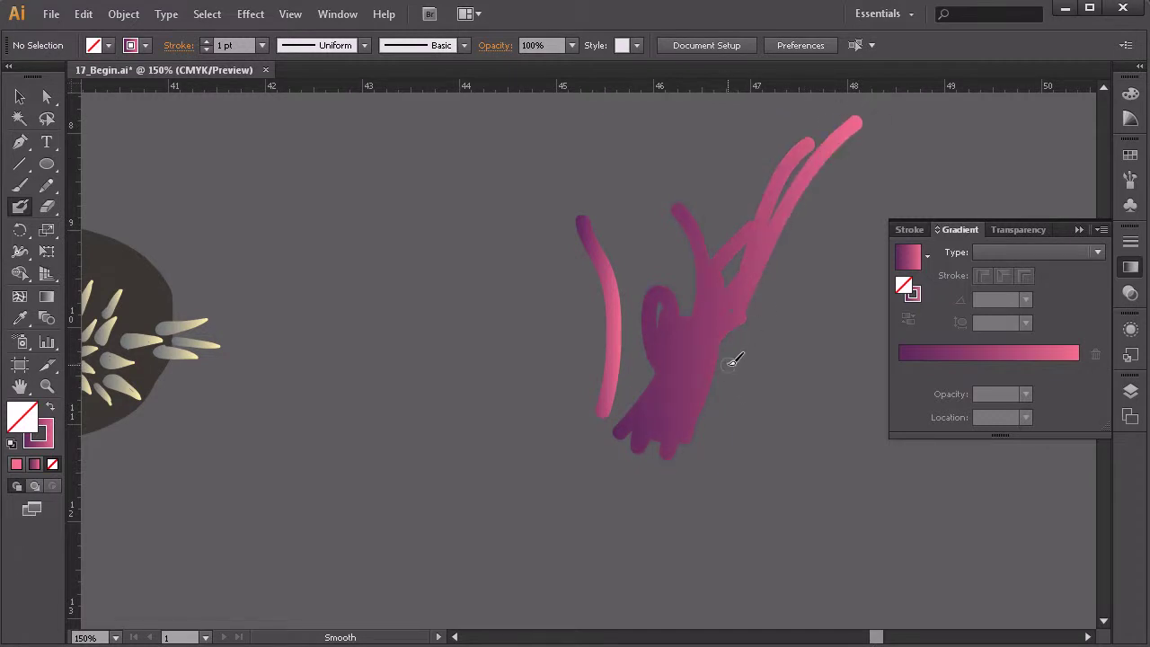
# - Undo the overlapping fill and branch strokes back to the three original curved strands
pyautogui.hotkey('ctrl', 'z')
pyautogui.hotkey('ctrl', 'z')
pyautogui.hotkey('ctrl', 'z')
pyautogui.hotkey('ctrl', 'z')
pyautogui.hotkey('ctrl', 'z')
pyautogui.hotkey('ctrl', 'z')
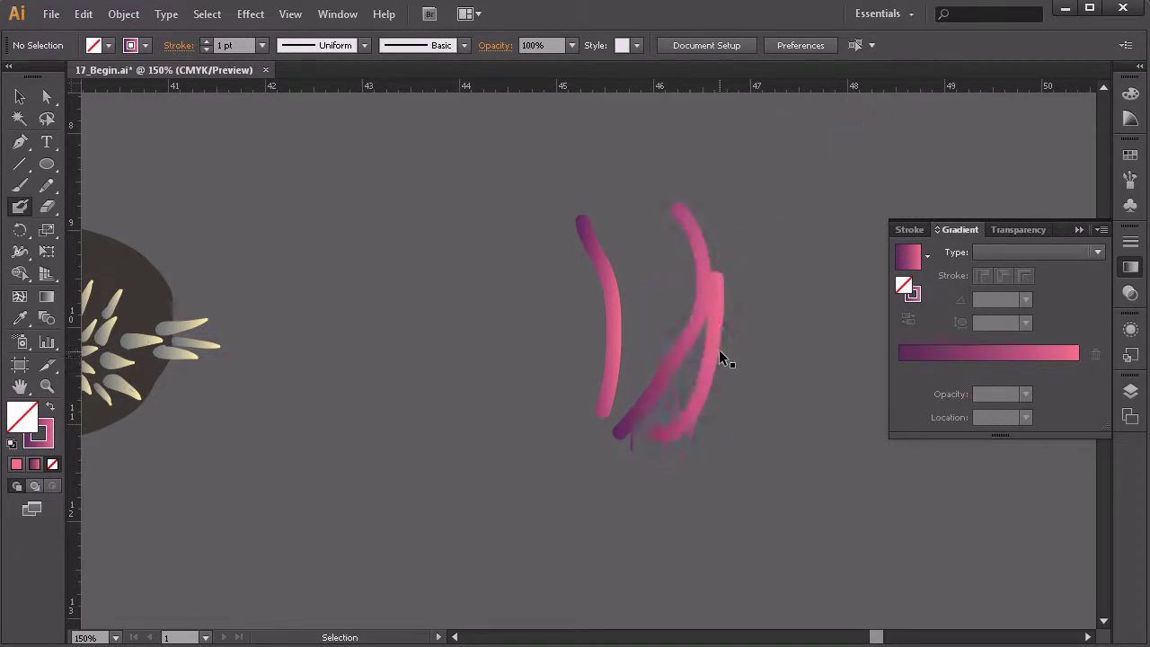
# - Paint five more tall curved strands: one in the central gap, one at the far right, and three extending to the left
pyautogui.moveTo(636, 380); pyautogui.dragTo(640, 201)
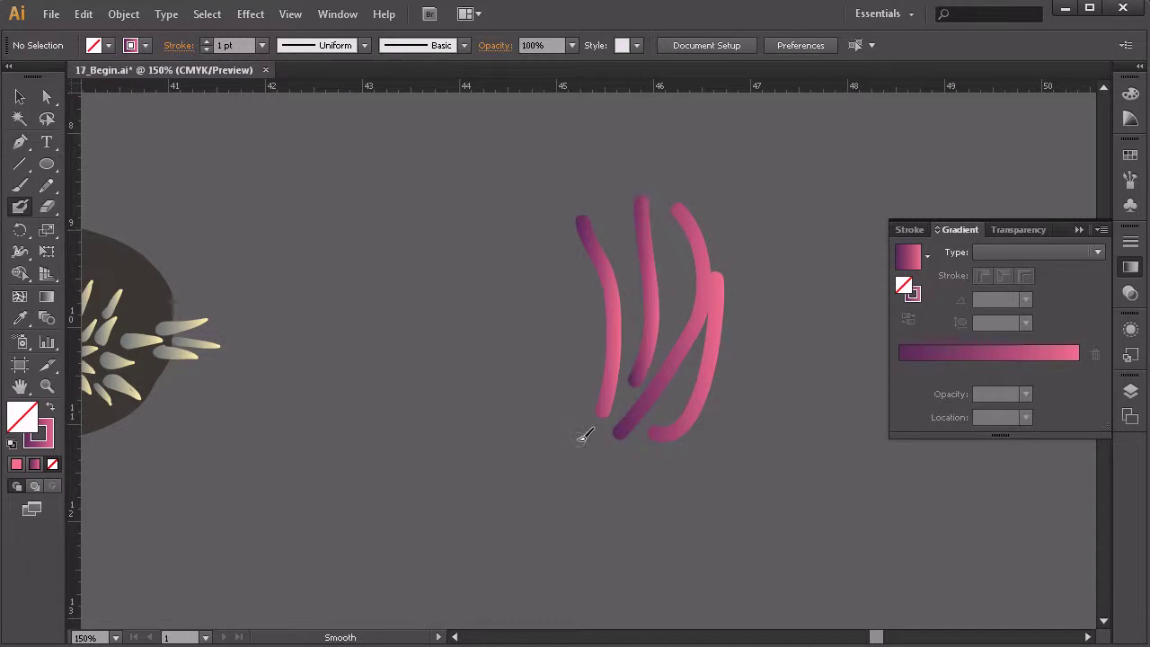
pyautogui.moveTo(584, 419); pyautogui.dragTo(581, 230)
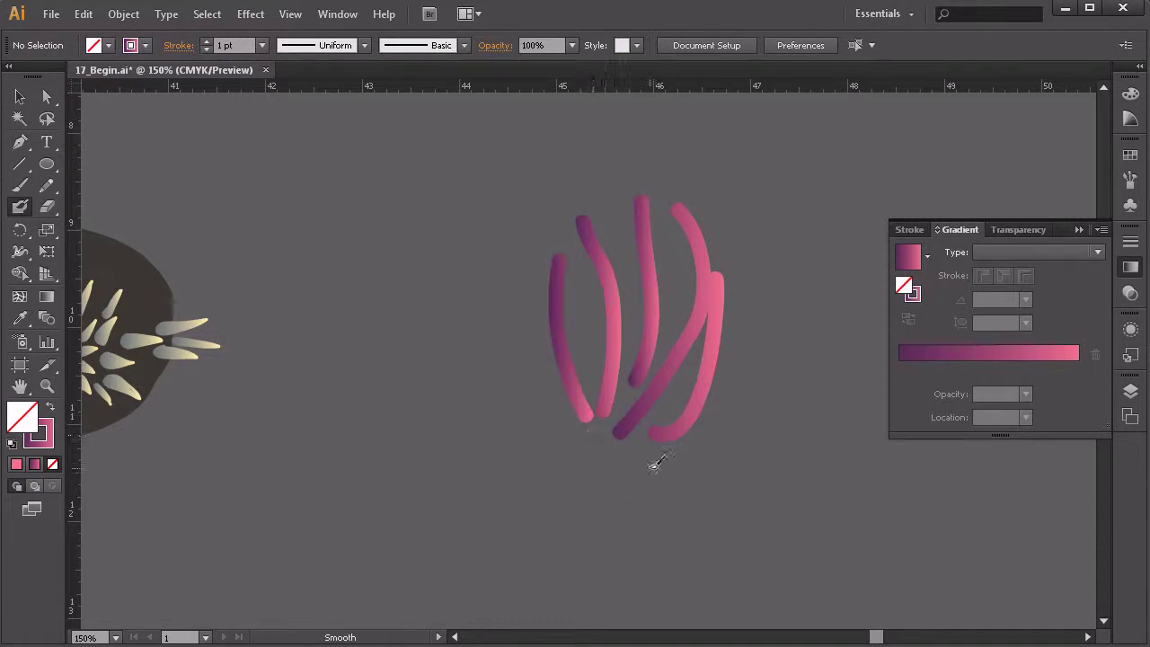
pyautogui.moveTo(688, 442); pyautogui.dragTo(755, 264)
pyautogui.moveTo(535, 407); pyautogui.dragTo(557, 189)
pyautogui.moveTo(514, 411); pyautogui.dragTo(512, 191)
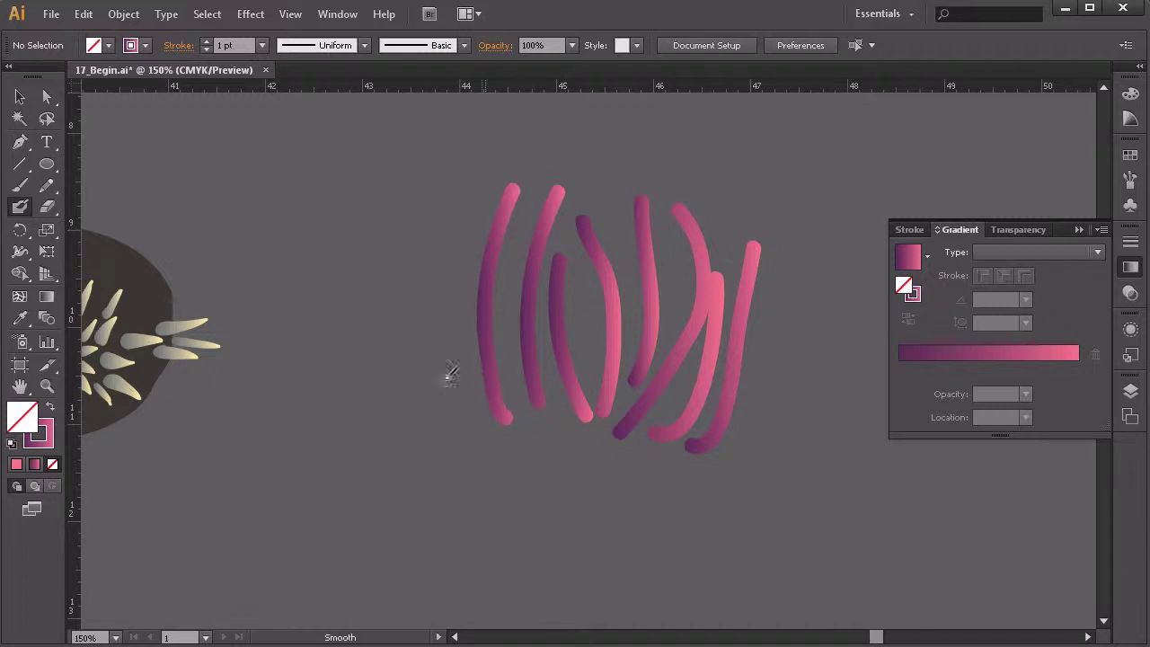
# - Paint three strands along the cluster's left side and two longer ones rising from below its centre
pyautogui.moveTo(460, 420); pyautogui.dragTo(458, 230)
pyautogui.moveTo(491, 461); pyautogui.dragTo(461, 307)
pyautogui.moveTo(422, 452); pyautogui.dragTo(431, 235)
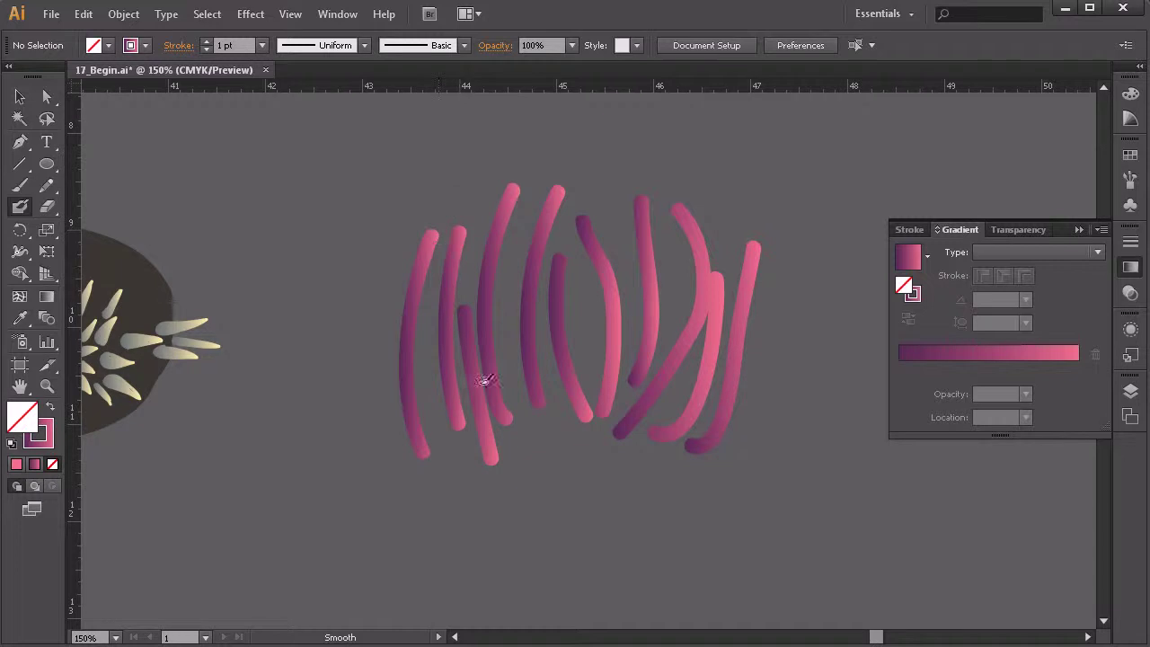
pyautogui.moveTo(549, 465); pyautogui.dragTo(559, 258)
pyautogui.moveTo(587, 475); pyautogui.dragTo(702, 275)
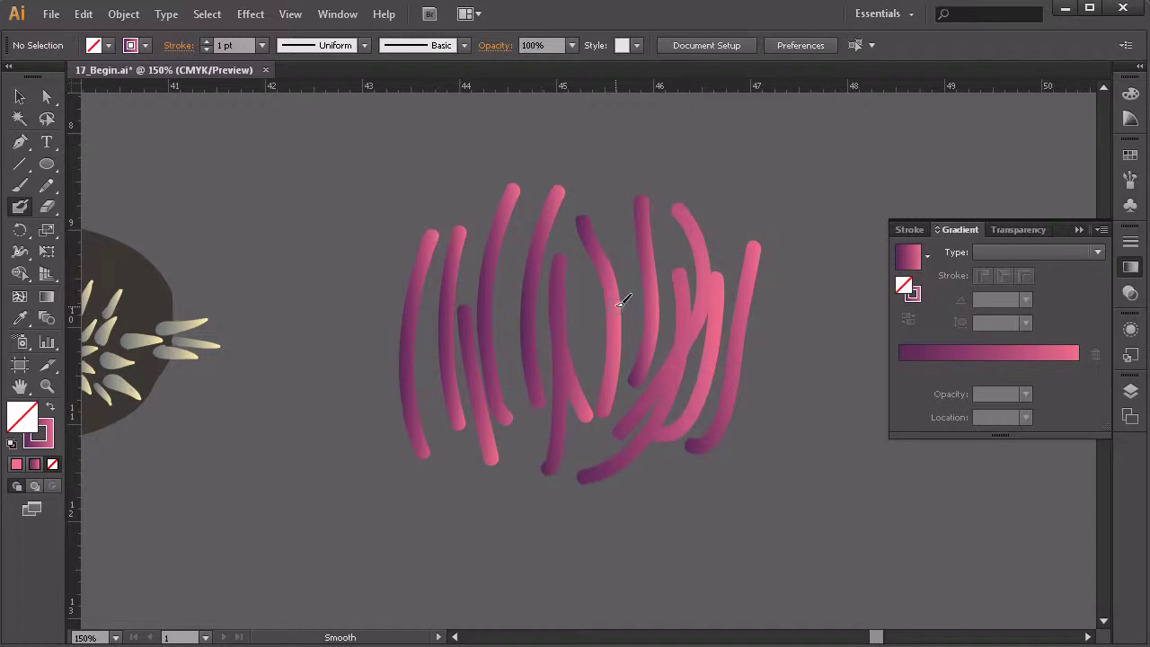
# - Thicken the cluster with five more strands: one left of centre, two at the far left, and two at the far right
pyautogui.moveTo(550, 465); pyautogui.dragTo(535, 269)
pyautogui.moveTo(437, 475)
pyautogui.mouseDown()
pyautogui.moveTo(372, 407)
pyautogui.moveTo(382, 310)
pyautogui.mouseUp()
pyautogui.moveTo(378, 463); pyautogui.dragTo(428, 229)
pyautogui.moveTo(747, 465); pyautogui.dragTo(792, 251)
pyautogui.moveTo(719, 476); pyautogui.dragTo(753, 245)
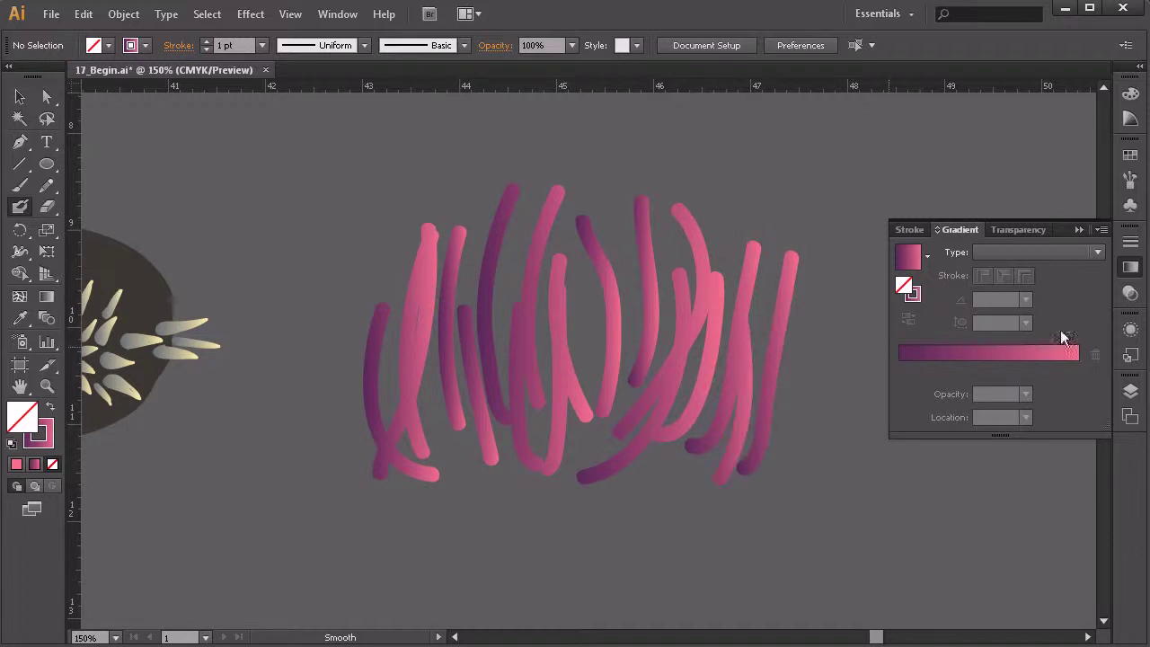
# - Lock Layer 7 and create a new layer directly above it
pyautogui.click(1130, 391)
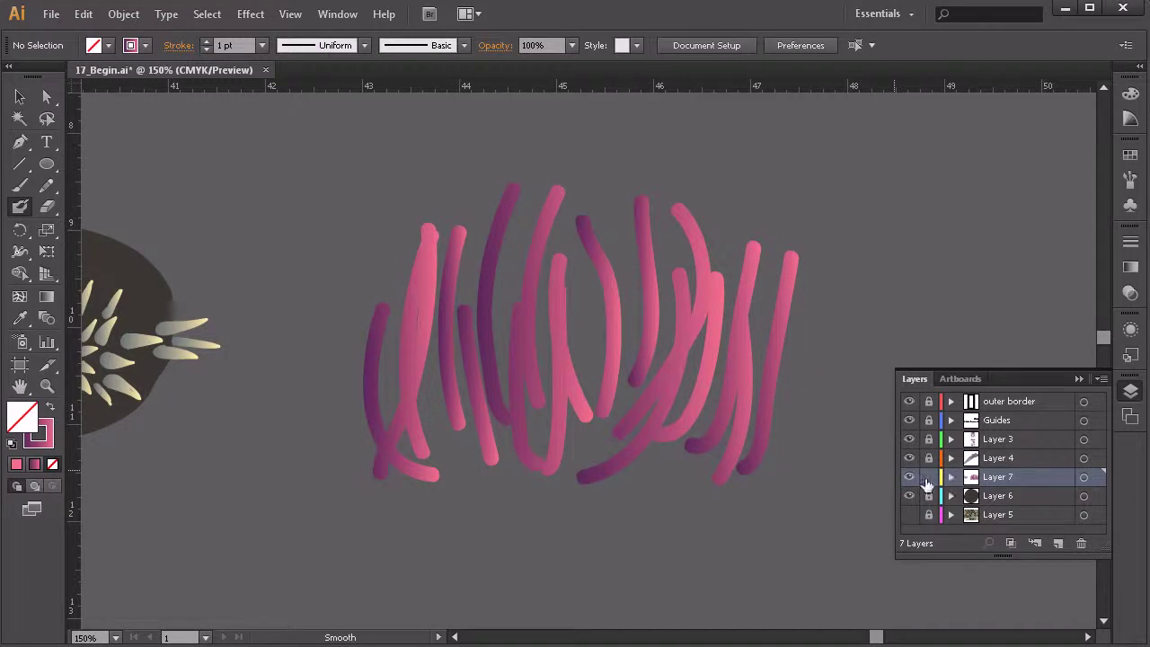
pyautogui.click(1058, 542)
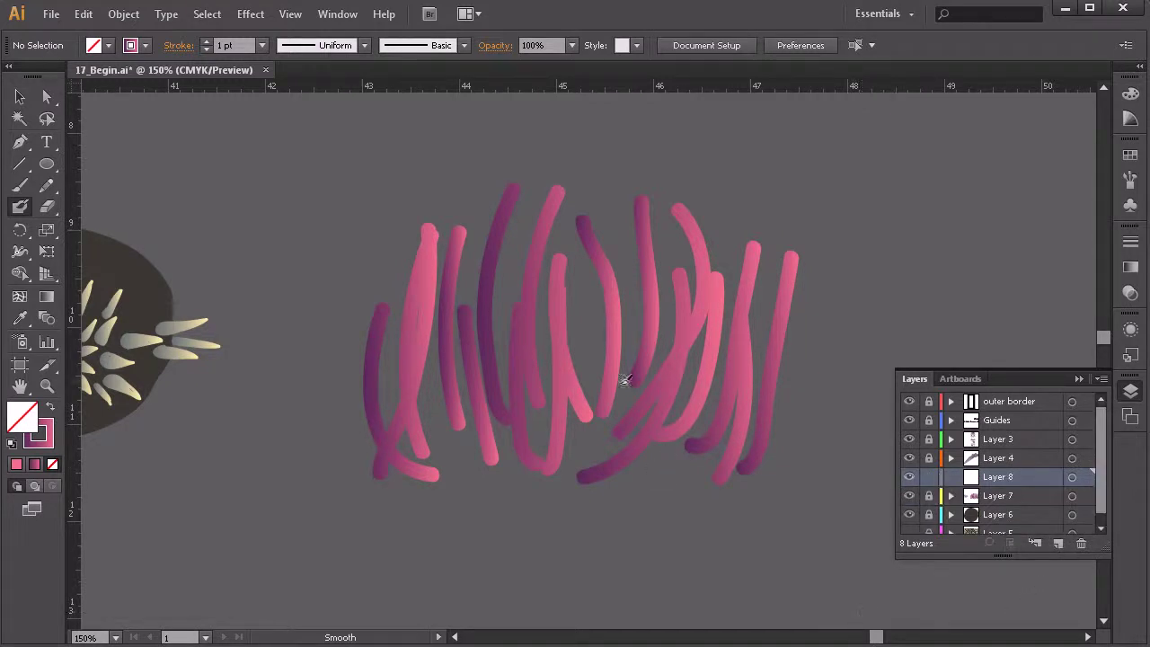
# - Paint five curved strands on Layer 8, spaced from the cluster's centre toward its right side
pyautogui.moveTo(579, 465); pyautogui.dragTo(570, 221)
pyautogui.moveTo(550, 480); pyautogui.dragTo(575, 216)
pyautogui.moveTo(635, 453); pyautogui.dragTo(644, 273)
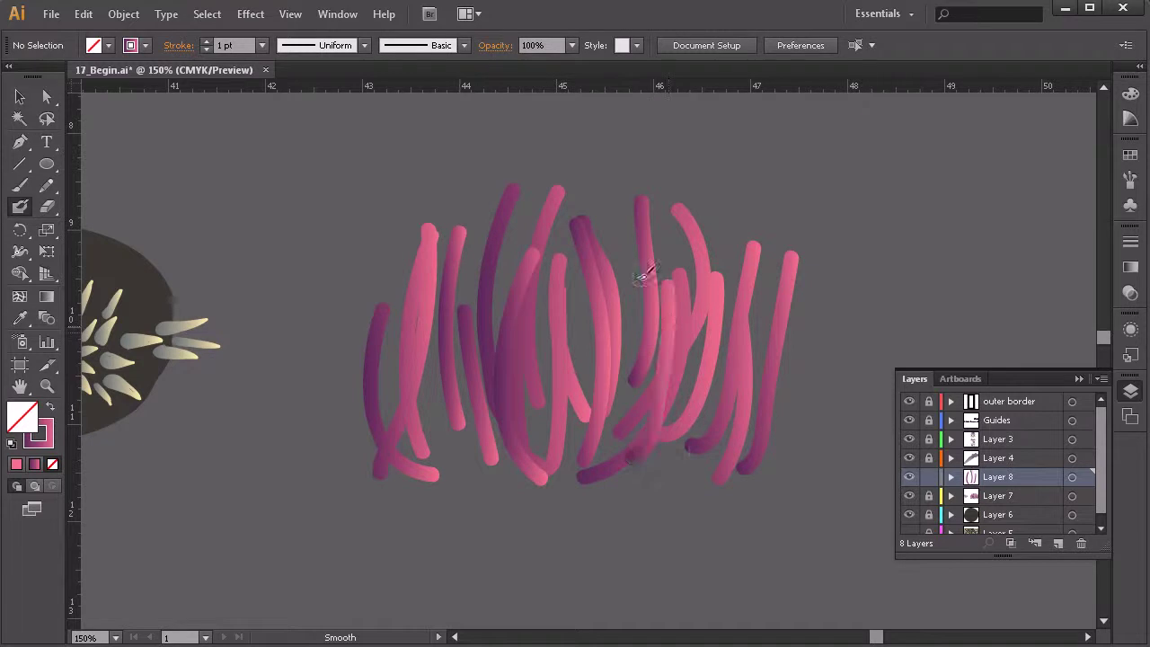
pyautogui.moveTo(693, 442); pyautogui.dragTo(693, 255)
pyautogui.moveTo(724, 474); pyautogui.dragTo(766, 293)
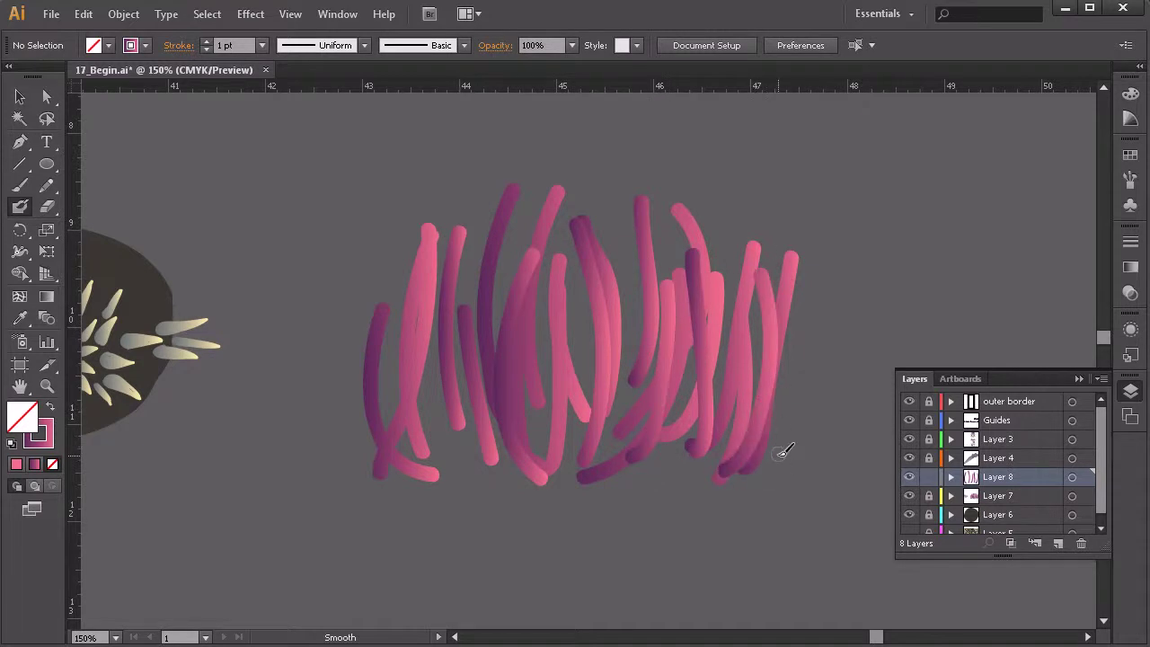
# - Paint five more strands on Layer 8: one at the right, two in the centre, one left of centre, and one at the far left
pyautogui.moveTo(781, 452); pyautogui.dragTo(753, 253)
pyautogui.moveTo(609, 454); pyautogui.dragTo(581, 280)
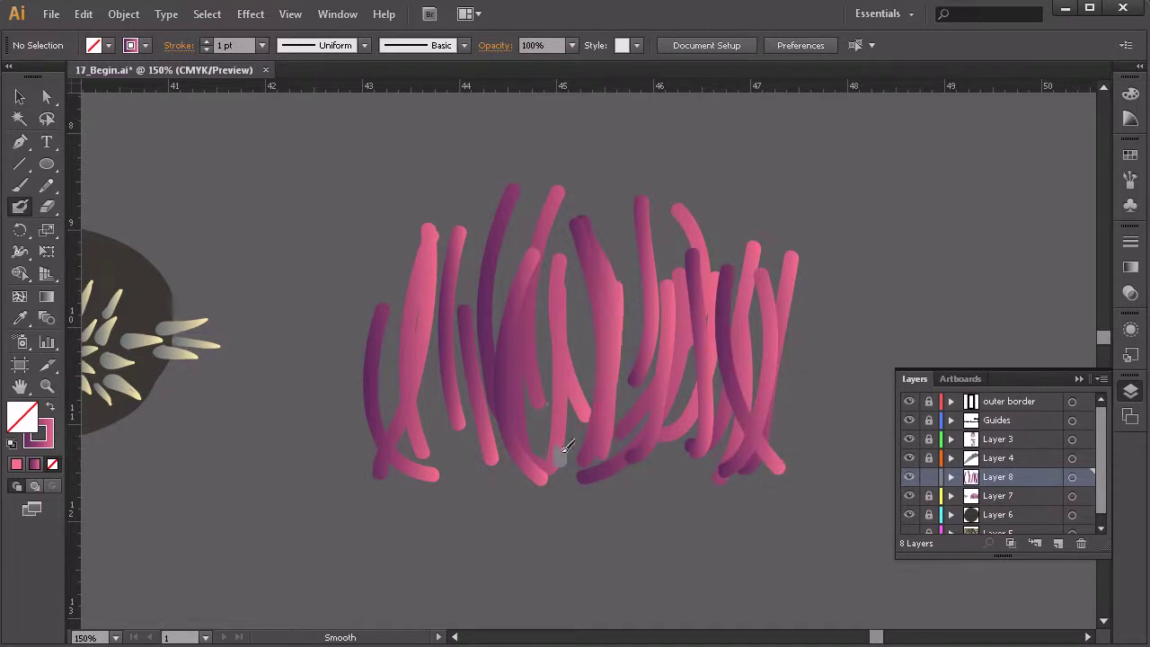
pyautogui.moveTo(566, 446); pyautogui.dragTo(575, 306)
pyautogui.moveTo(454, 449); pyautogui.dragTo(494, 209)
pyautogui.moveTo(373, 454); pyautogui.dragTo(337, 260)
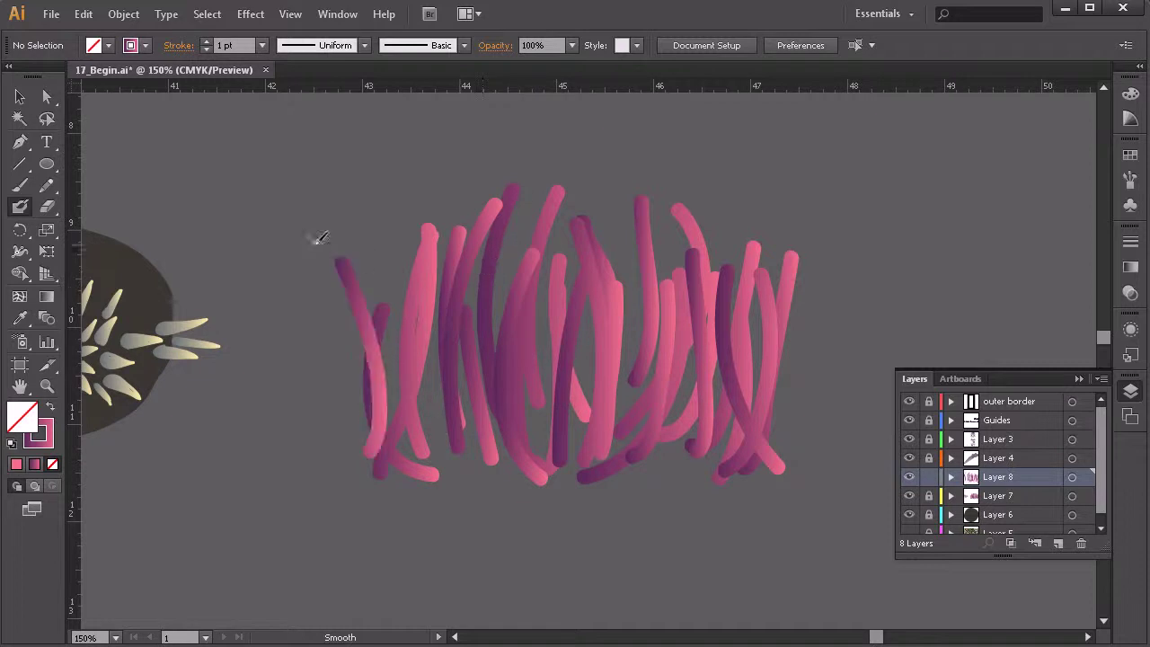
# - Paint five longer strands that rise above the cluster: one at the right, one in the centre, and three toward the left
pyautogui.moveTo(717, 483)
pyautogui.mouseDown()
pyautogui.moveTo(755, 126)
pyautogui.moveTo(719, 99)
pyautogui.mouseUp()
pyautogui.moveTo(618, 466)
pyautogui.mouseDown()
pyautogui.moveTo(598, 174)
pyautogui.moveTo(614, 133)
pyautogui.mouseUp()
pyautogui.moveTo(508, 447)
pyautogui.mouseDown()
pyautogui.moveTo(512, 275)
pyautogui.moveTo(431, 133)
pyautogui.mouseUp()
pyautogui.moveTo(478, 482)
pyautogui.mouseDown()
pyautogui.moveTo(462, 452)
pyautogui.moveTo(511, 175)
pyautogui.mouseUp()
pyautogui.moveTo(431, 463); pyautogui.dragTo(334, 233)
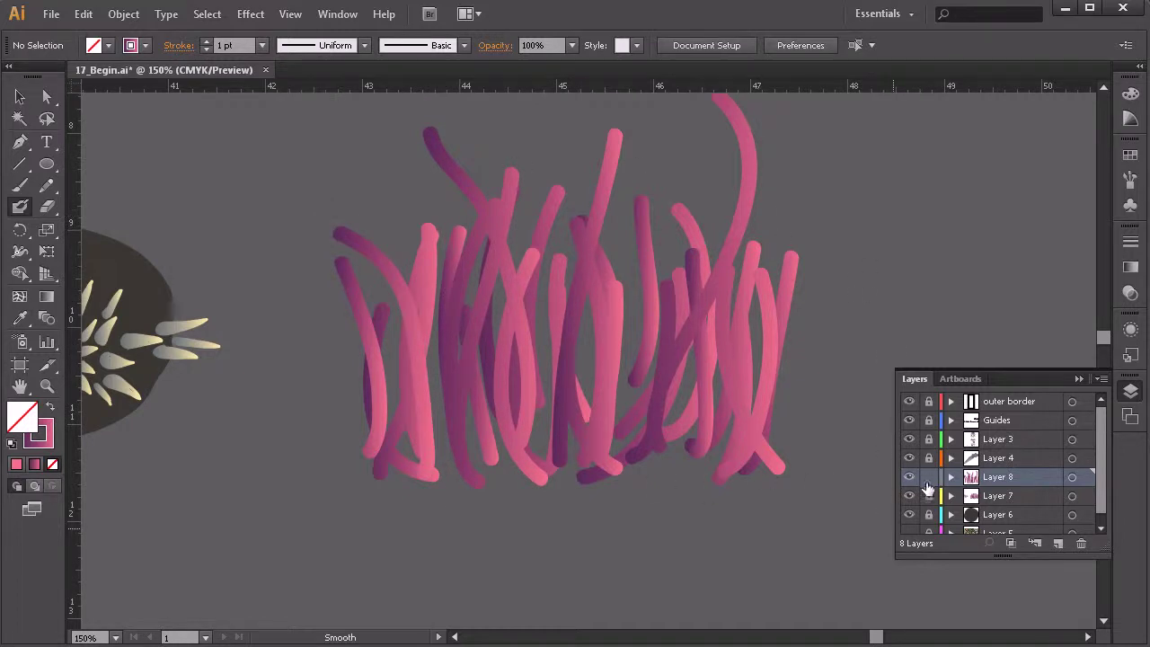
# - Lock Layer 8, create a layer above it, and paint three strands right of centre, in the centre and left of centre
pyautogui.click(1057, 544)
pyautogui.moveTo(663, 484); pyautogui.dragTo(695, 274)
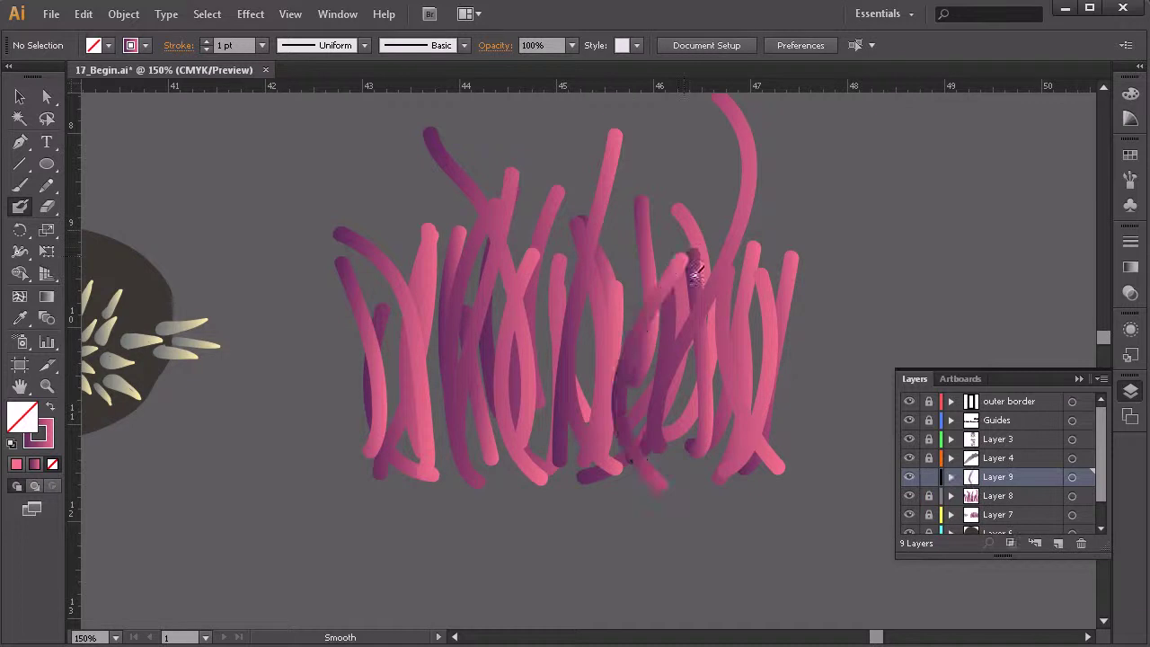
pyautogui.moveTo(571, 480); pyautogui.dragTo(545, 230)
pyautogui.moveTo(508, 478); pyautogui.dragTo(530, 134)
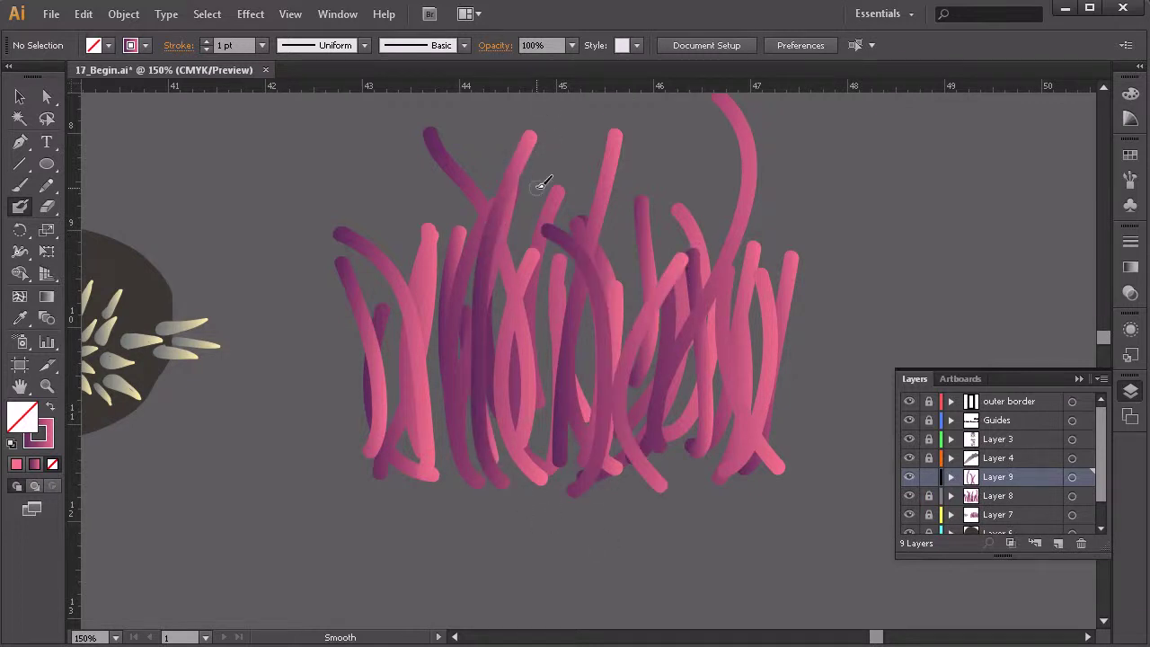
# - Paint six more strands on Layer 9: three across the right half, one near the centre, and two at the left
pyautogui.moveTo(716, 479)
pyautogui.mouseDown()
pyautogui.moveTo(662, 386)
pyautogui.moveTo(684, 278)
pyautogui.mouseUp()
pyautogui.moveTo(760, 460); pyautogui.dragTo(791, 255)
pyautogui.moveTo(663, 468); pyautogui.dragTo(654, 281)
pyautogui.moveTo(577, 471)
pyautogui.mouseDown()
pyautogui.moveTo(573, 288)
pyautogui.moveTo(553, 235)
pyautogui.mouseUp()
pyautogui.moveTo(441, 475); pyautogui.dragTo(415, 261)
pyautogui.moveTo(400, 478)
pyautogui.mouseDown()
pyautogui.moveTo(341, 359)
pyautogui.moveTo(337, 283)
pyautogui.moveTo(415, 357)
pyautogui.mouseUp()
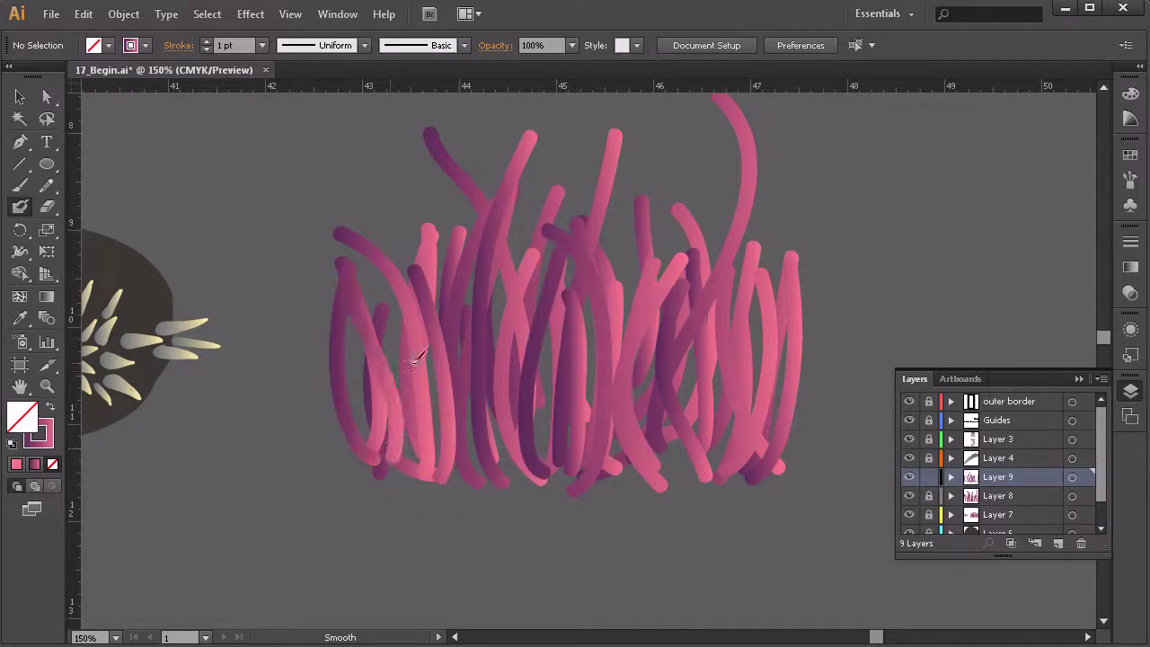
# - Fill gaps in the centre and lower left with two strands, and create a new layer above the locked Layer 9
pyautogui.click(1059, 542)
pyautogui.moveTo(568, 463); pyautogui.dragTo(567, 344)
pyautogui.moveTo(444, 479); pyautogui.dragTo(453, 440)
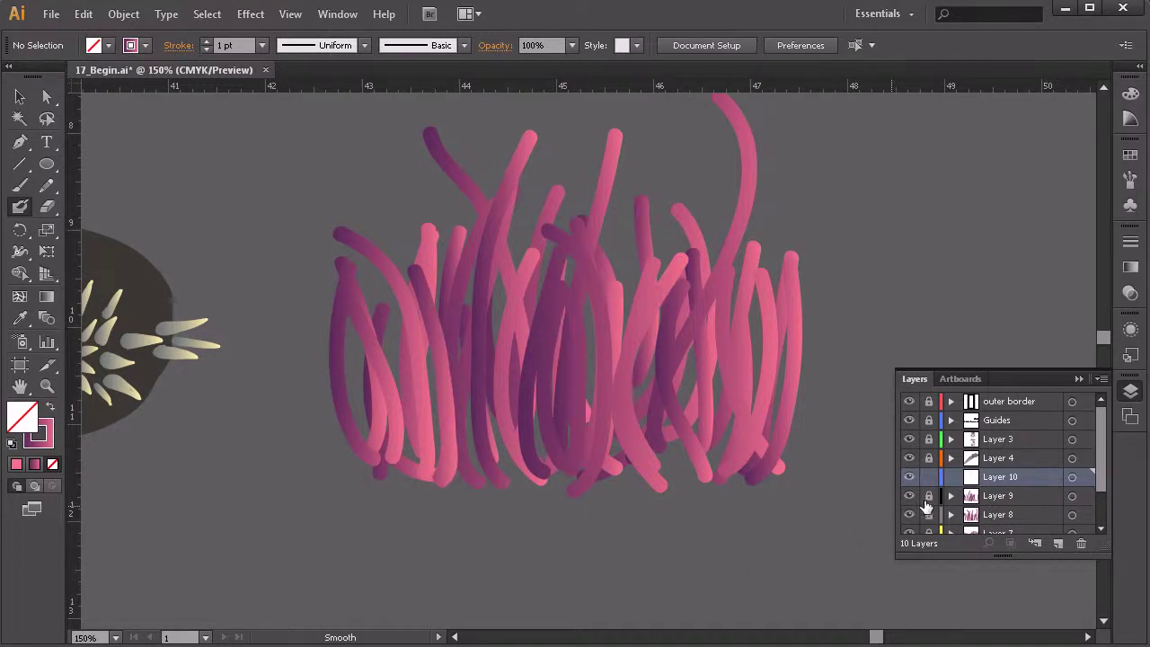
# - Paint six strands on Layer 10: one right of centre, one at each far side, and three across the left half
pyautogui.moveTo(518, 486); pyautogui.dragTo(528, 264)
pyautogui.moveTo(672, 490); pyautogui.dragTo(669, 261)
pyautogui.moveTo(780, 454); pyautogui.dragTo(820, 265)
pyautogui.moveTo(320, 460); pyautogui.dragTo(361, 290)
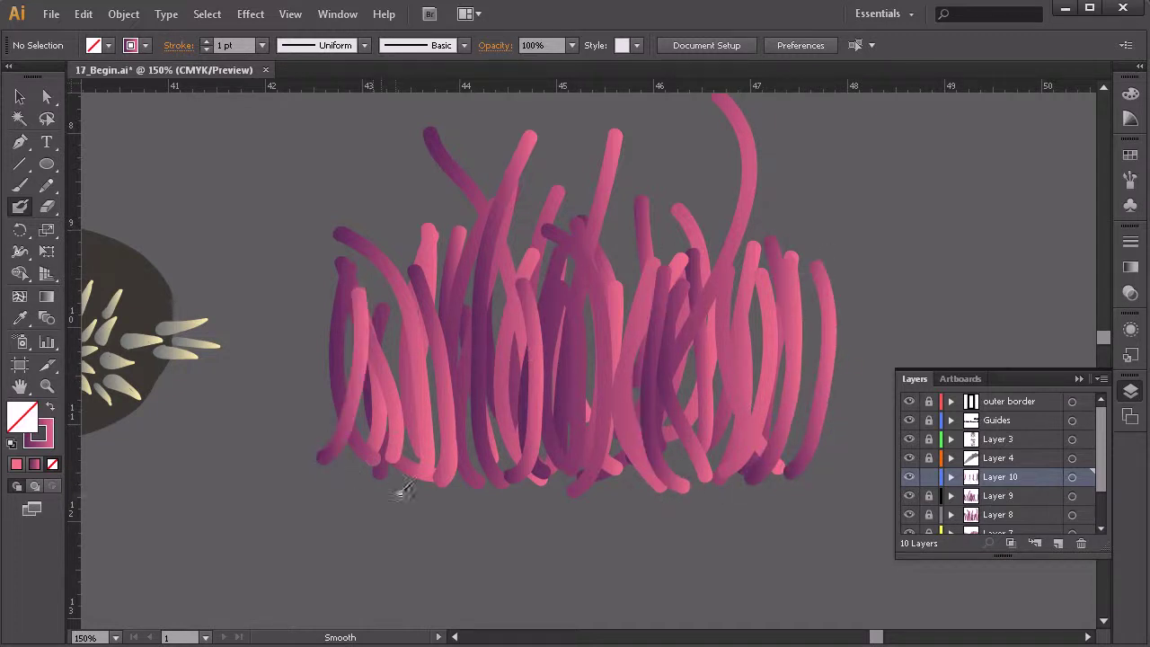
pyautogui.moveTo(398, 488); pyautogui.dragTo(424, 260)
pyautogui.moveTo(514, 486); pyautogui.dragTo(437, 278)
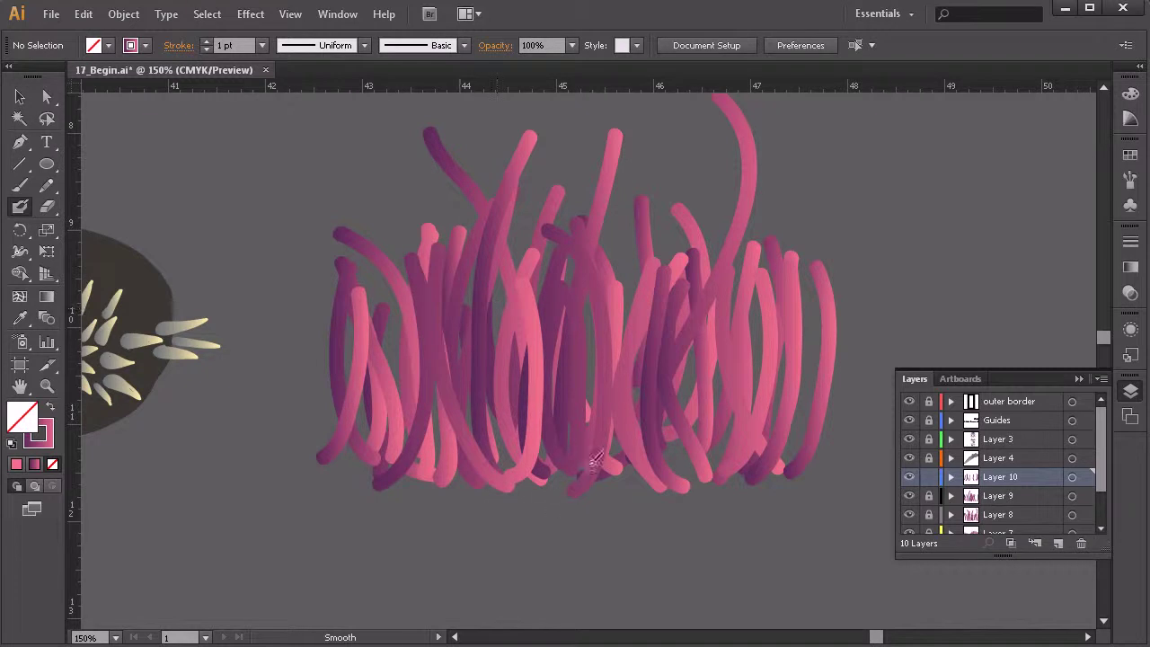
# - Lock Layer 10, create a layer above it, and paint two central strands plus two sweeping out to the upper right
pyautogui.click(1057, 544)
pyautogui.moveTo(550, 493)
pyautogui.mouseDown()
pyautogui.moveTo(588, 409)
pyautogui.moveTo(575, 205)
pyautogui.mouseUp()
pyautogui.moveTo(659, 488); pyautogui.dragTo(643, 227)
pyautogui.moveTo(708, 478); pyautogui.dragTo(842, 261)
pyautogui.moveTo(796, 474)
pyautogui.mouseDown()
pyautogui.moveTo(775, 265)
pyautogui.moveTo(880, 161)
pyautogui.moveTo(883, 116)
pyautogui.mouseUp()
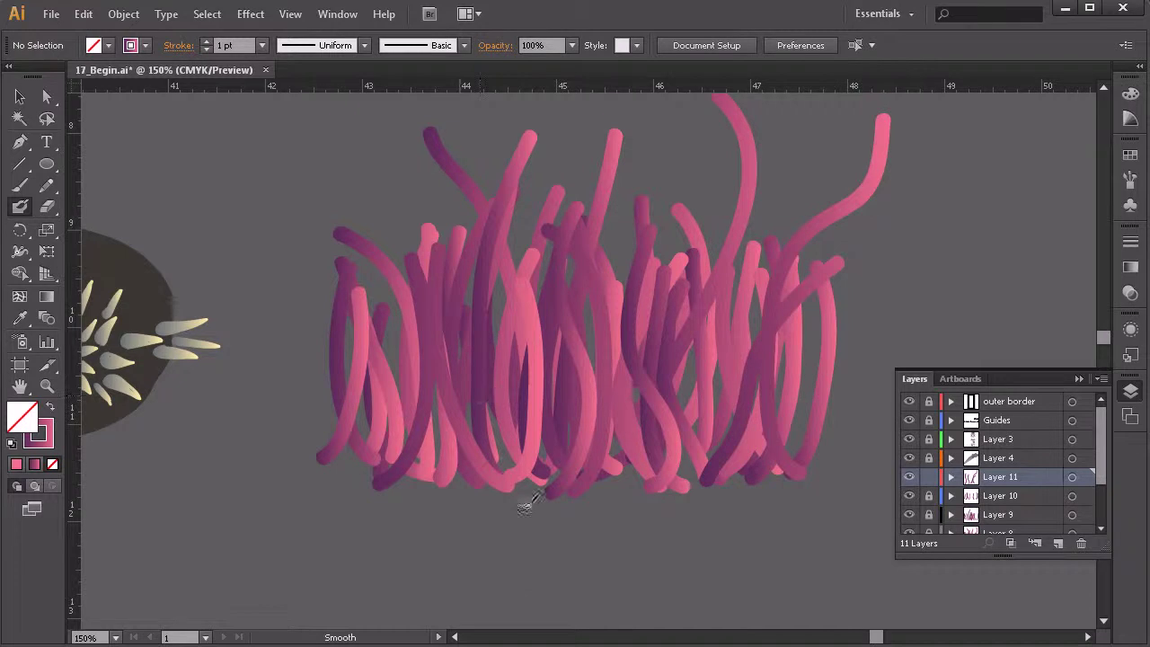
# - Paint three long strands sweeping to the upper left, one through the centre, and one curving from below toward the right
pyautogui.moveTo(478, 568)
pyautogui.mouseDown()
pyautogui.moveTo(300, 326)
pyautogui.moveTo(267, 144)
pyautogui.mouseUp()
pyautogui.moveTo(539, 536)
pyautogui.mouseDown()
pyautogui.moveTo(399, 288)
pyautogui.moveTo(396, 135)
pyautogui.mouseUp()
pyautogui.moveTo(609, 531); pyautogui.dragTo(643, 226)
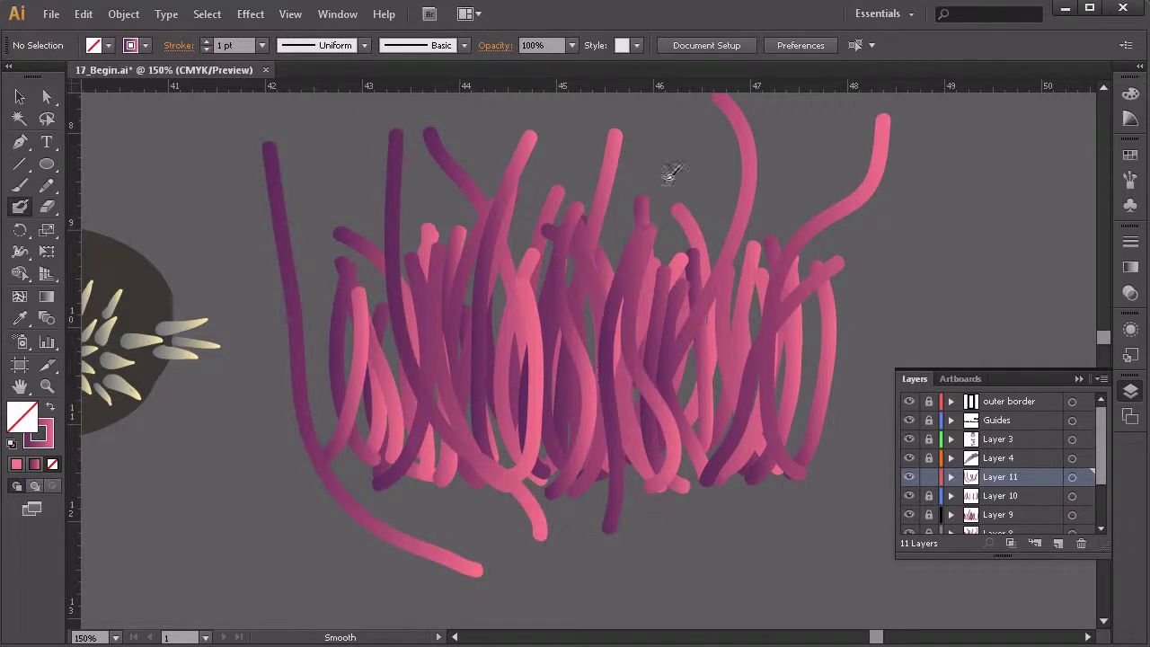
pyautogui.moveTo(449, 503)
pyautogui.mouseDown()
pyautogui.moveTo(351, 347)
pyautogui.moveTo(324, 116)
pyautogui.mouseUp()
pyautogui.moveTo(659, 552)
pyautogui.mouseDown()
pyautogui.moveTo(680, 485)
pyautogui.moveTo(837, 331)
pyautogui.mouseUp()
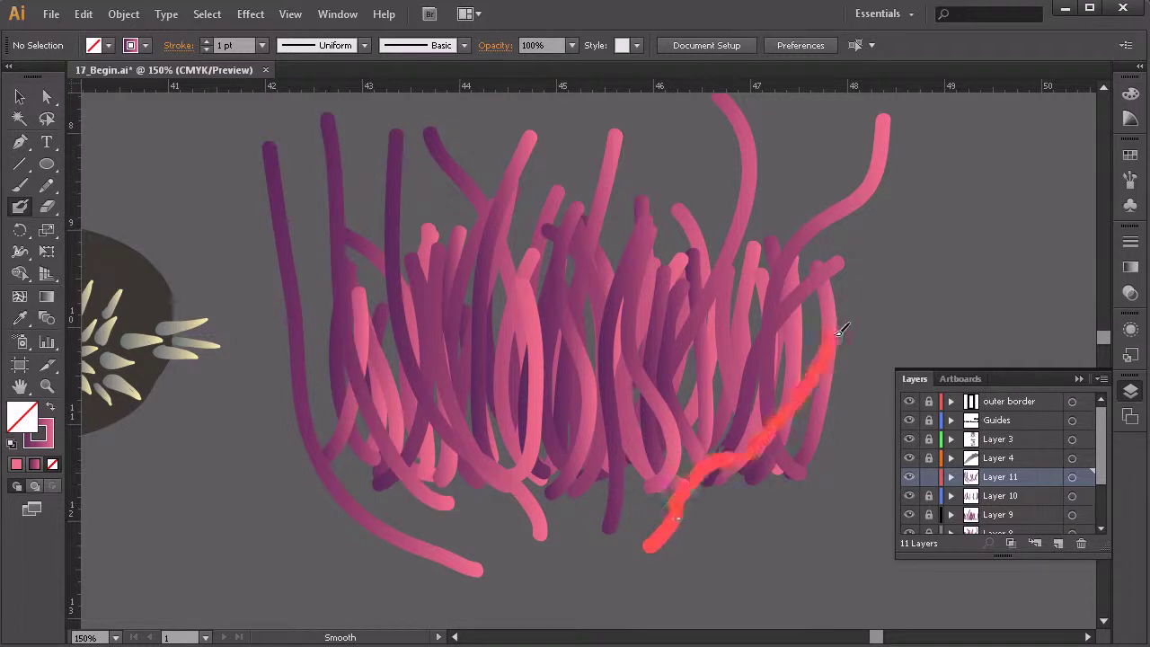
# - Extend the cluster's lower edge with five strands: one at the far right, one at the lower left, and three near the centre
pyautogui.moveTo(737, 539)
pyautogui.mouseDown()
pyautogui.moveTo(844, 456)
pyautogui.moveTo(867, 340)
pyautogui.mouseUp()
pyautogui.moveTo(586, 539); pyautogui.dragTo(562, 364)
pyautogui.moveTo(498, 536)
pyautogui.mouseDown()
pyautogui.moveTo(422, 430)
pyautogui.moveTo(408, 498)
pyautogui.moveTo(381, 441)
pyautogui.mouseUp()
pyautogui.moveTo(554, 567); pyautogui.dragTo(540, 419)
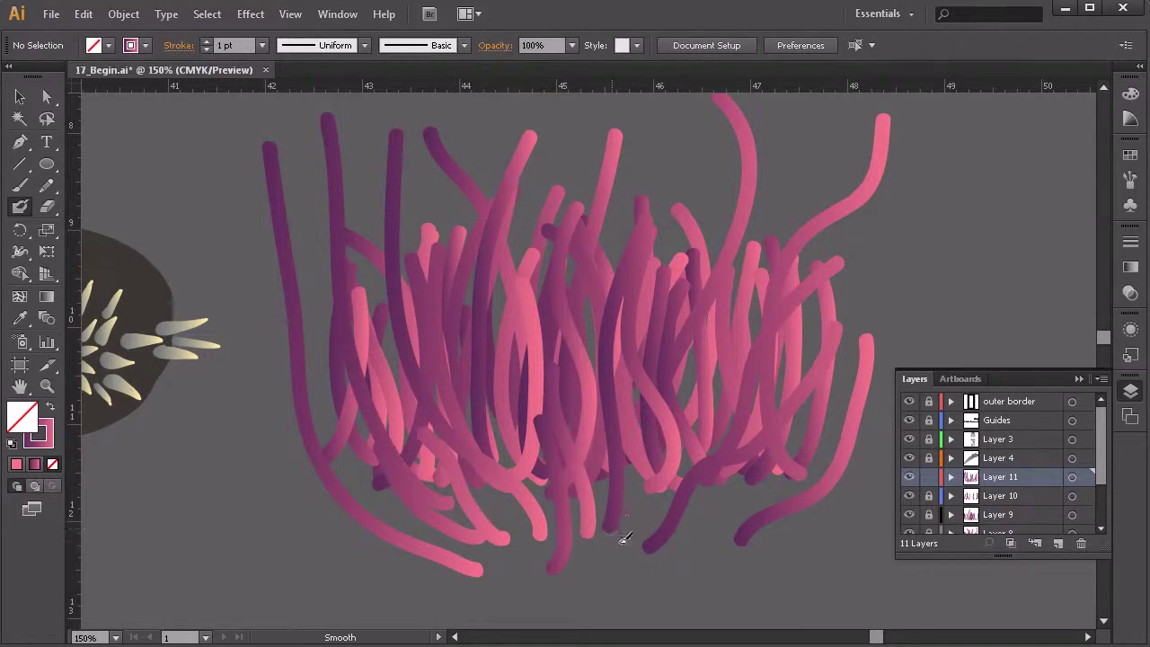
pyautogui.moveTo(619, 541); pyautogui.dragTo(645, 385)
# - Create a new layer above Layer 11 and paint four strands rising from the cluster's base
pyautogui.click(1059, 544)
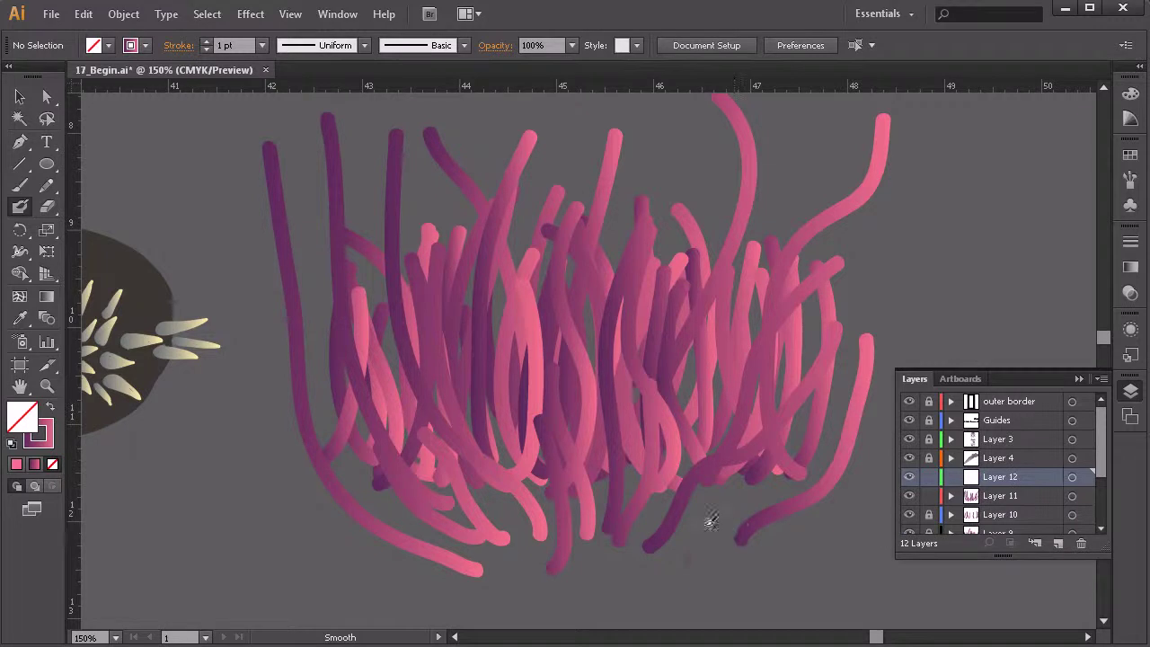
pyautogui.moveTo(704, 557); pyautogui.dragTo(751, 369)
pyautogui.moveTo(608, 565); pyautogui.dragTo(644, 376)
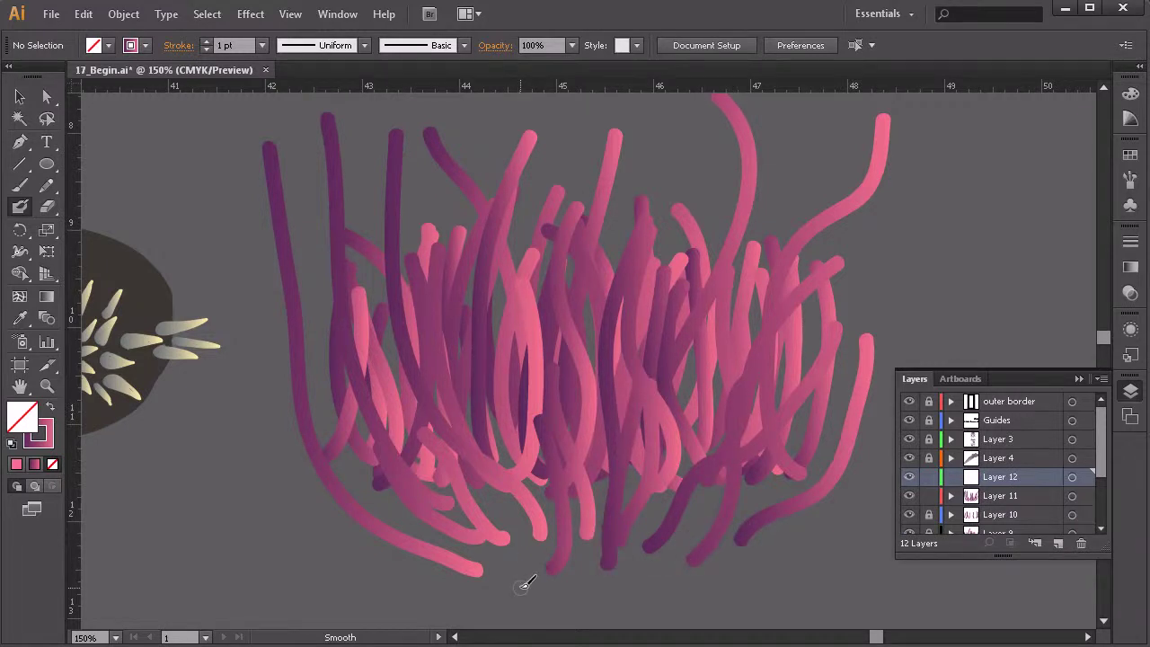
pyautogui.moveTo(524, 580); pyautogui.dragTo(521, 367)
pyautogui.moveTo(593, 530); pyautogui.dragTo(587, 431)
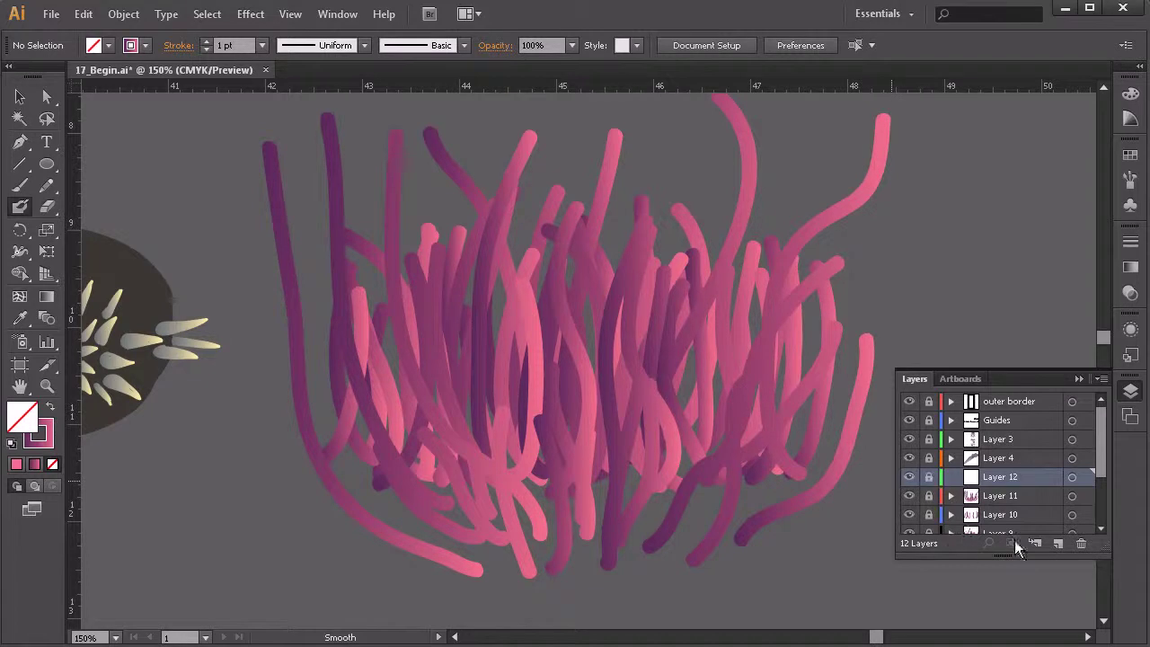
# - Create a new layer above Layer 12 and paint five strands along the base, from right of centre to left of centre
pyautogui.click(1059, 543)
pyautogui.moveTo(698, 527)
pyautogui.mouseDown()
pyautogui.moveTo(746, 387)
pyautogui.moveTo(738, 316)
pyautogui.mouseUp()
pyautogui.moveTo(673, 553); pyautogui.dragTo(666, 315)
pyautogui.moveTo(640, 562); pyautogui.dragTo(634, 315)
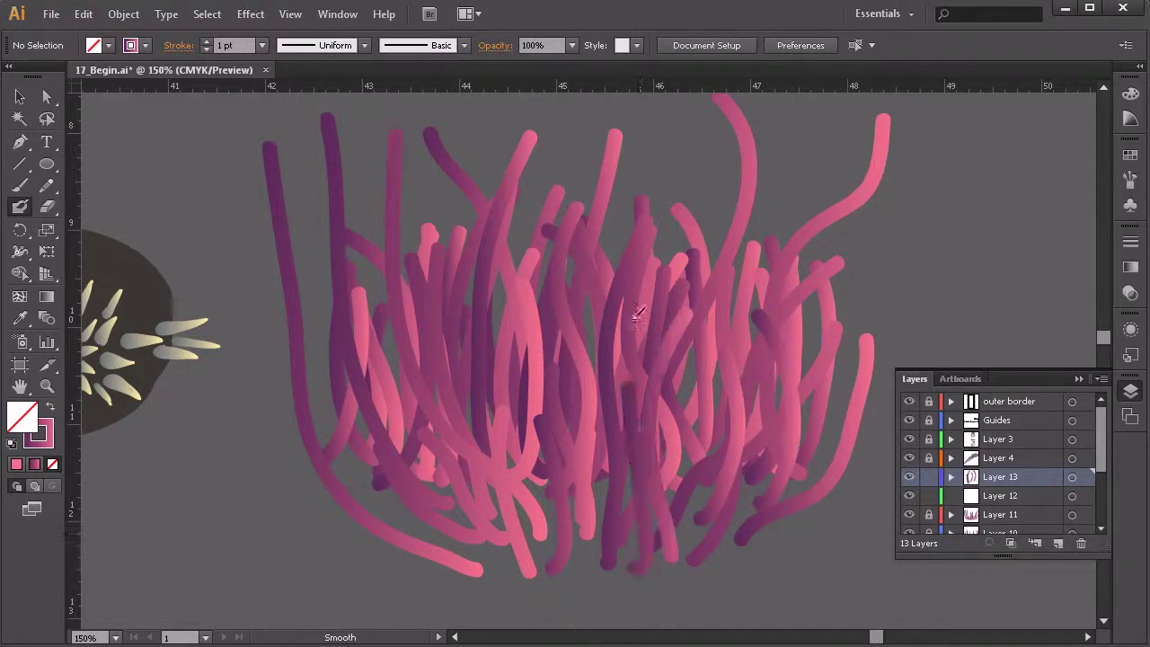
pyautogui.moveTo(569, 586); pyautogui.dragTo(572, 307)
pyautogui.moveTo(504, 580); pyautogui.dragTo(493, 408)
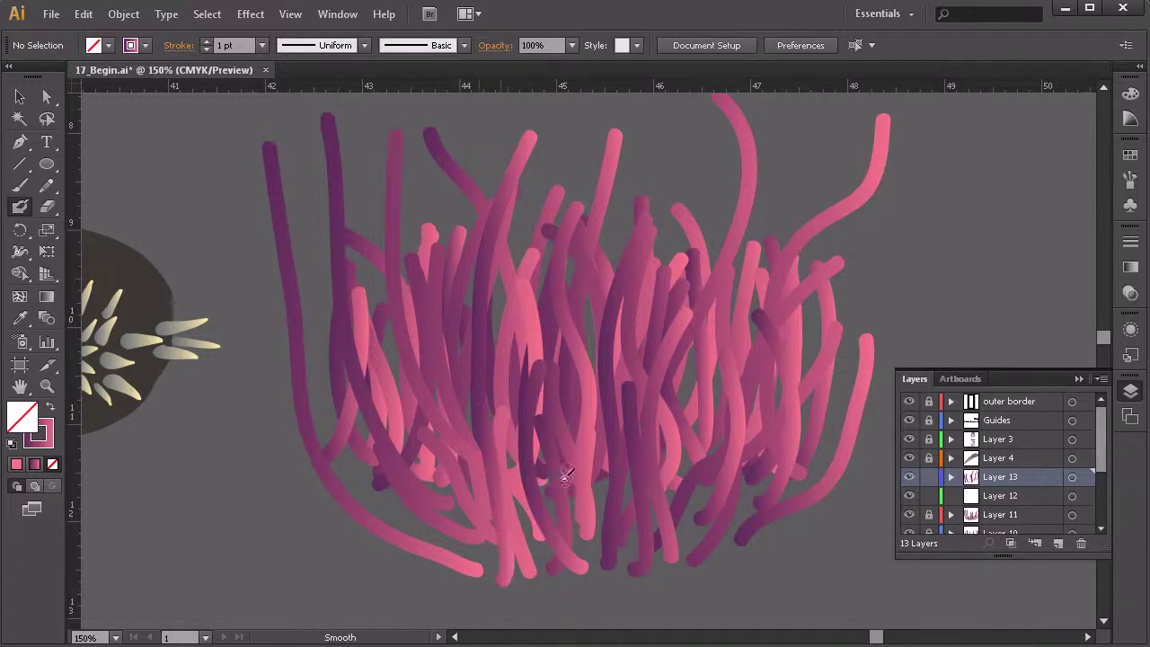
# - Paint two strands at the cluster's lower left and three on its right side, including one tall strand
pyautogui.moveTo(436, 566); pyautogui.dragTo(428, 433)
pyautogui.moveTo(406, 526); pyautogui.dragTo(371, 336)
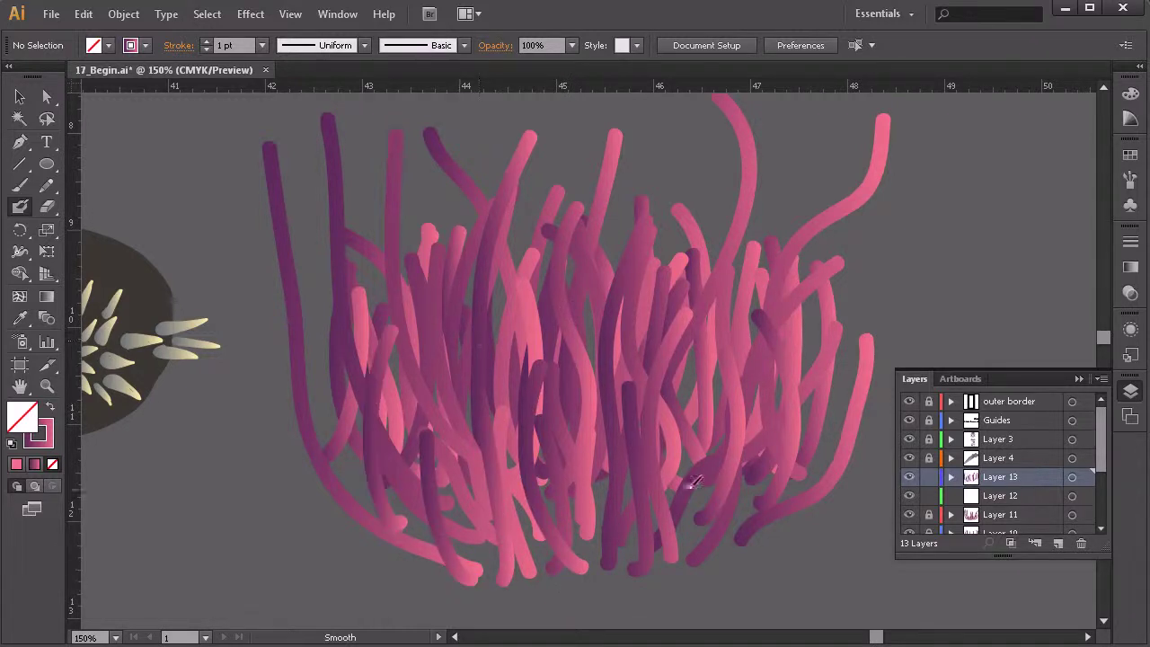
pyautogui.moveTo(701, 536); pyautogui.dragTo(787, 317)
pyautogui.moveTo(778, 550)
pyautogui.mouseDown()
pyautogui.moveTo(835, 334)
pyautogui.moveTo(841, 221)
pyautogui.mouseUp()
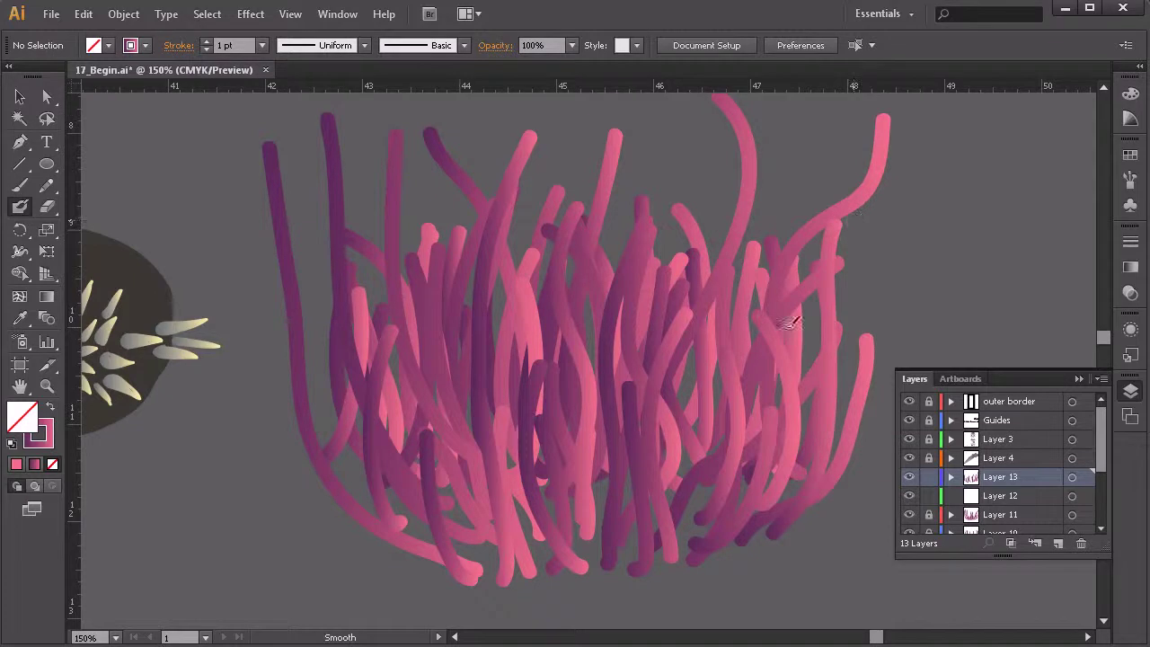
pyautogui.moveTo(710, 222); pyautogui.dragTo(708, 227)
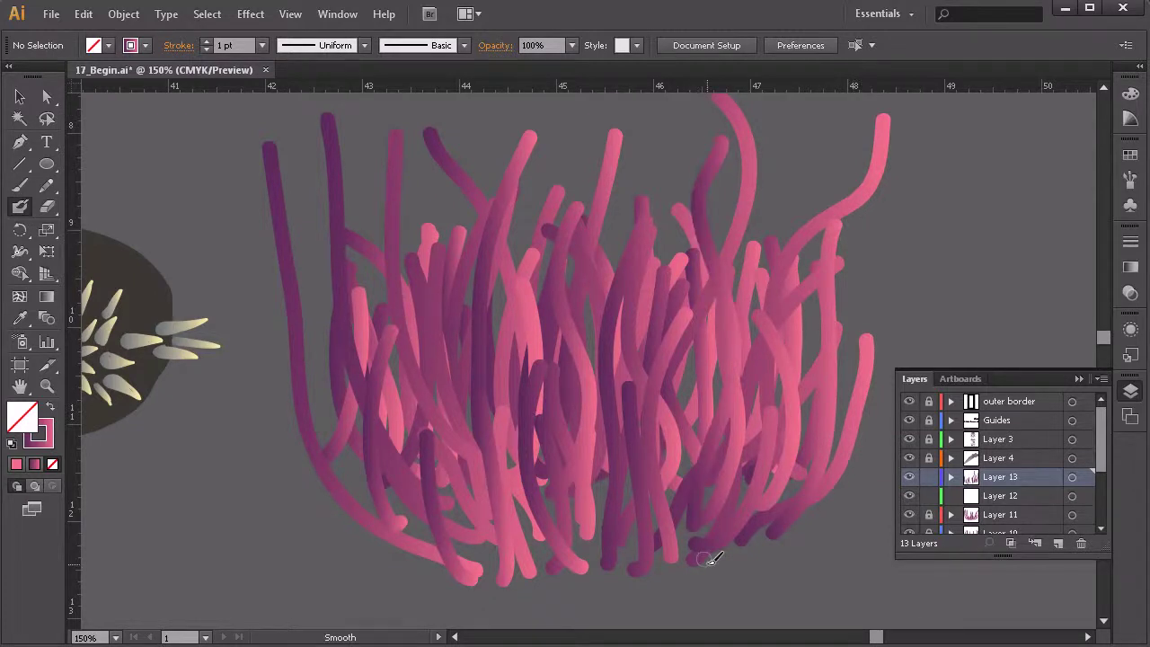
# - Delete the empty Layer 12
pyautogui.press('z')
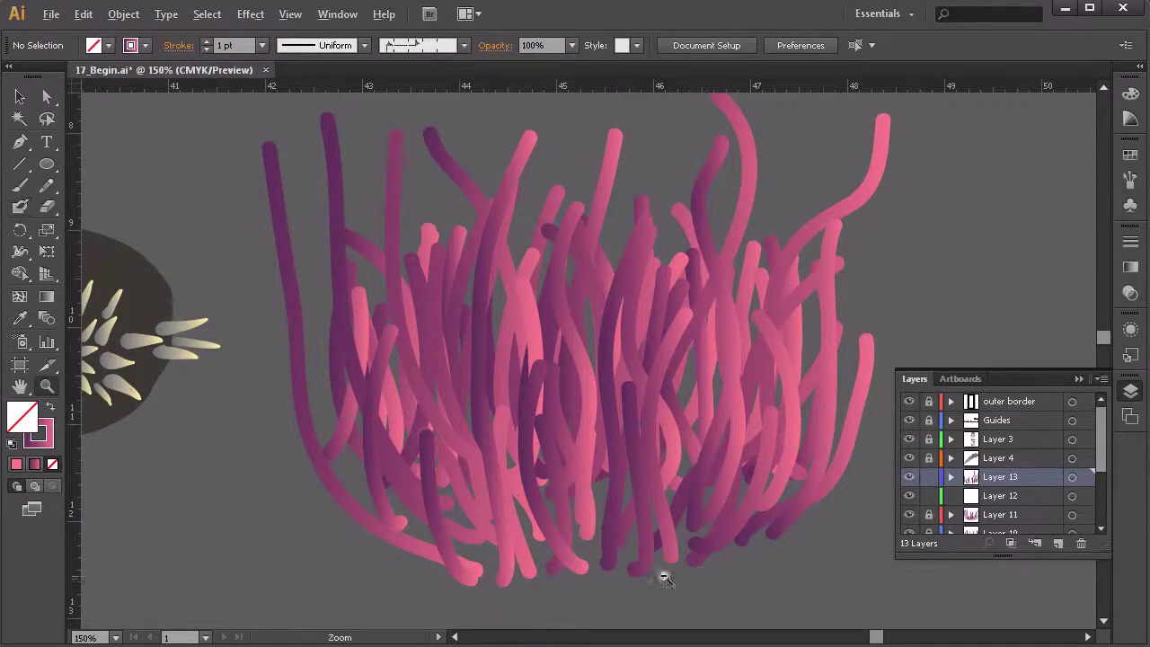
pyautogui.keyDown('alt'); pyautogui.click(688, 500); pyautogui.keyUp('alt')
pyautogui.keyDown('alt'); pyautogui.click(689, 501); pyautogui.keyUp('alt')
pyautogui.keyDown('alt'); pyautogui.click(503, 190); pyautogui.keyUp('alt')
pyautogui.click(525, 303)
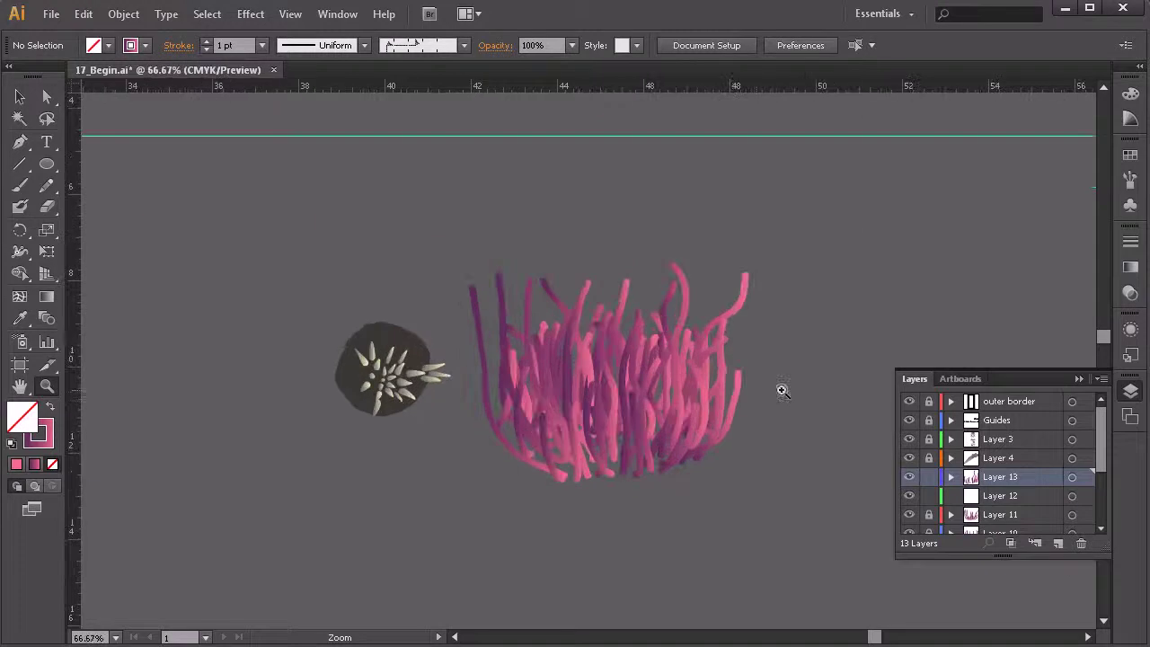
pyautogui.press('v')
pyautogui.click(970, 497)
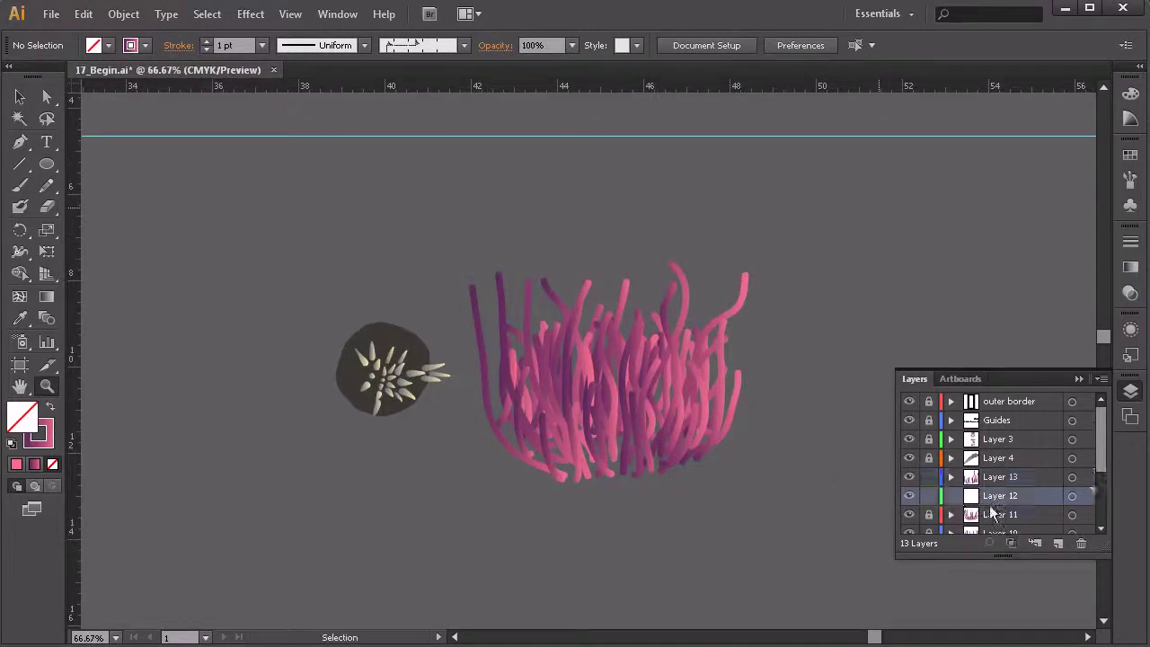
pyautogui.click(1078, 544)
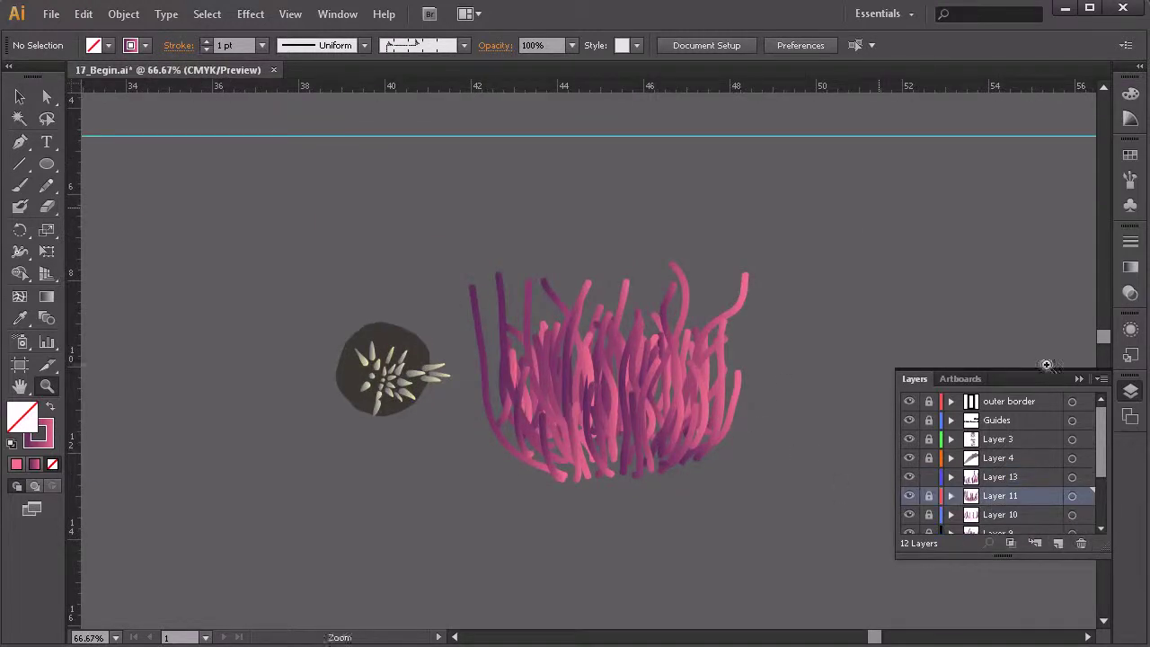
# - Unlock Layers 7 through 11 and group all the pink and purple strands together, leaving out the urchin
pyautogui.moveTo(1046, 371); pyautogui.dragTo(1056, 200)
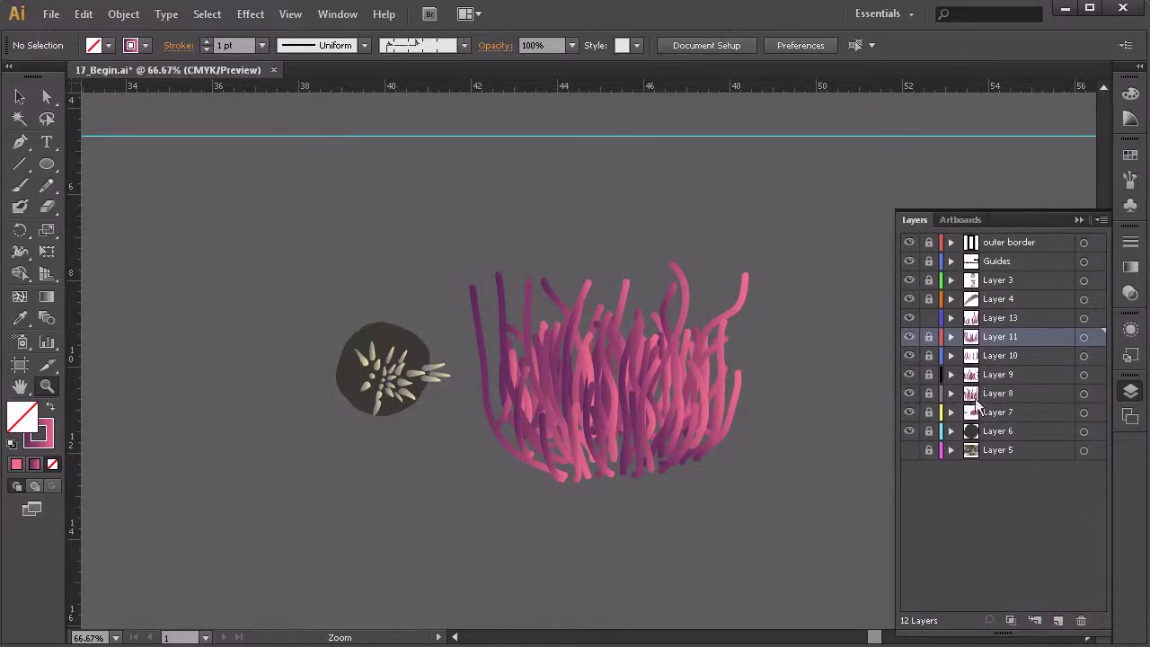
pyautogui.click(953, 412)
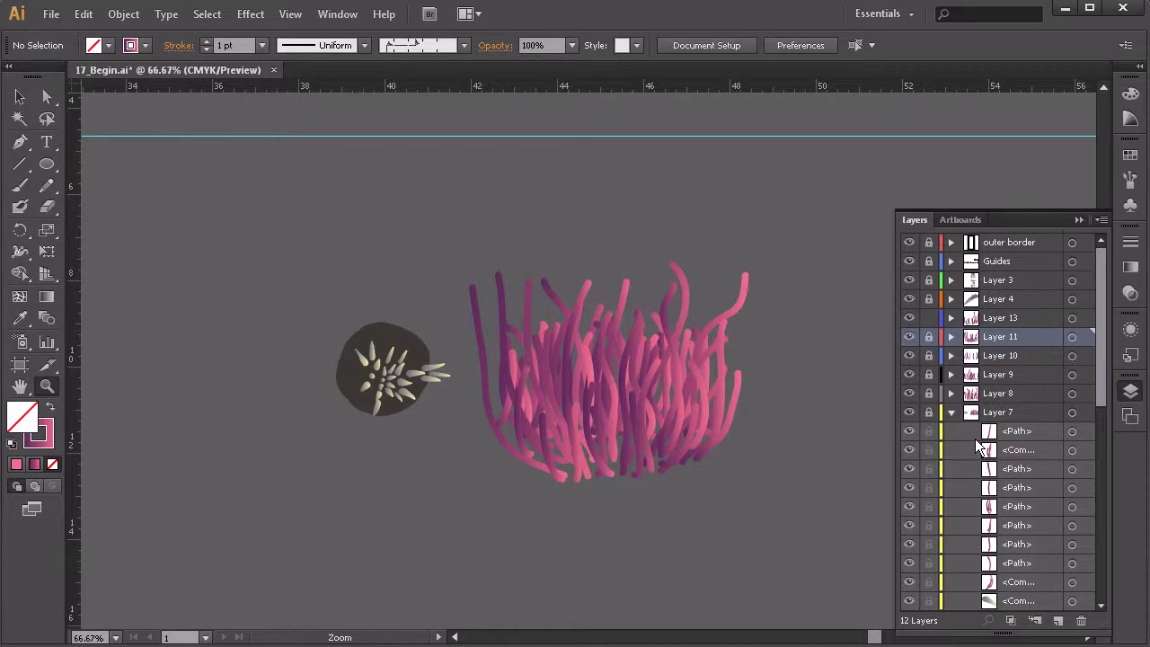
pyautogui.click(20, 97)
pyautogui.moveTo(819, 233); pyautogui.dragTo(474, 501)
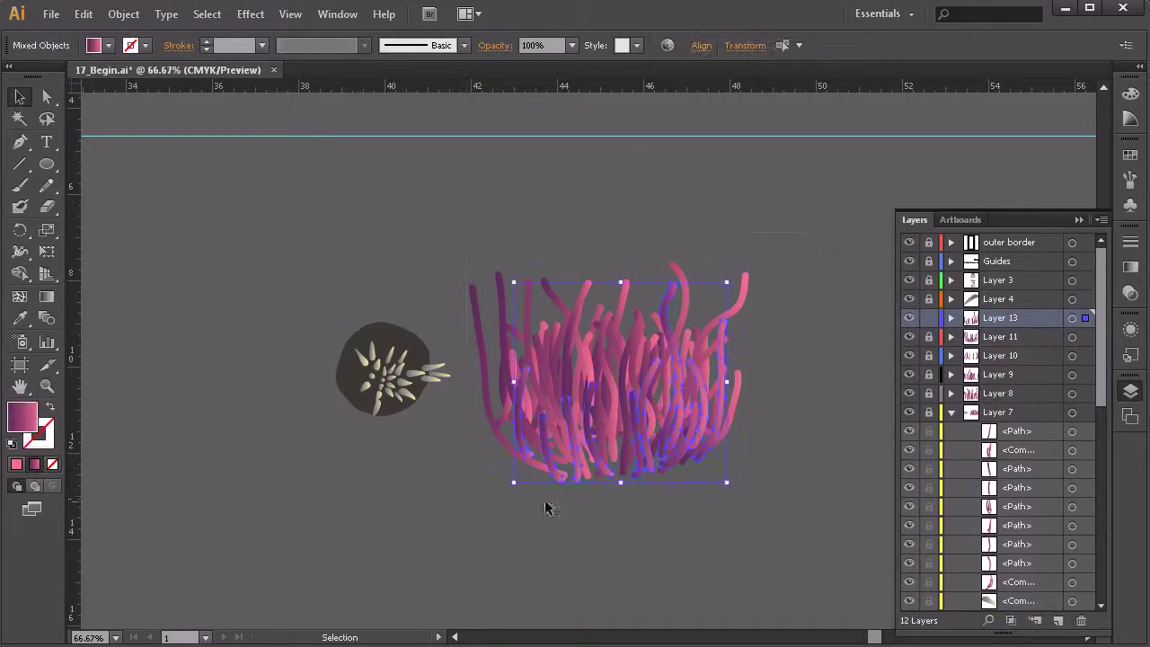
pyautogui.moveTo(931, 345); pyautogui.dragTo(929, 449)
pyautogui.moveTo(842, 286); pyautogui.dragTo(500, 530)
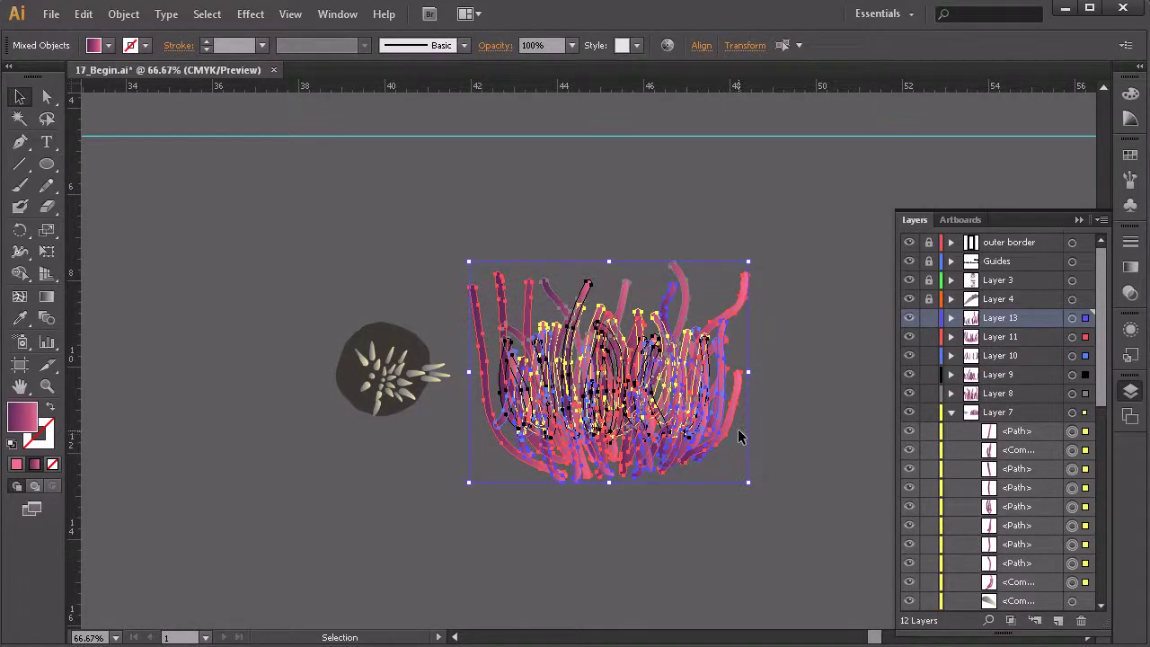
pyautogui.hotkey('ctrl', 'g')
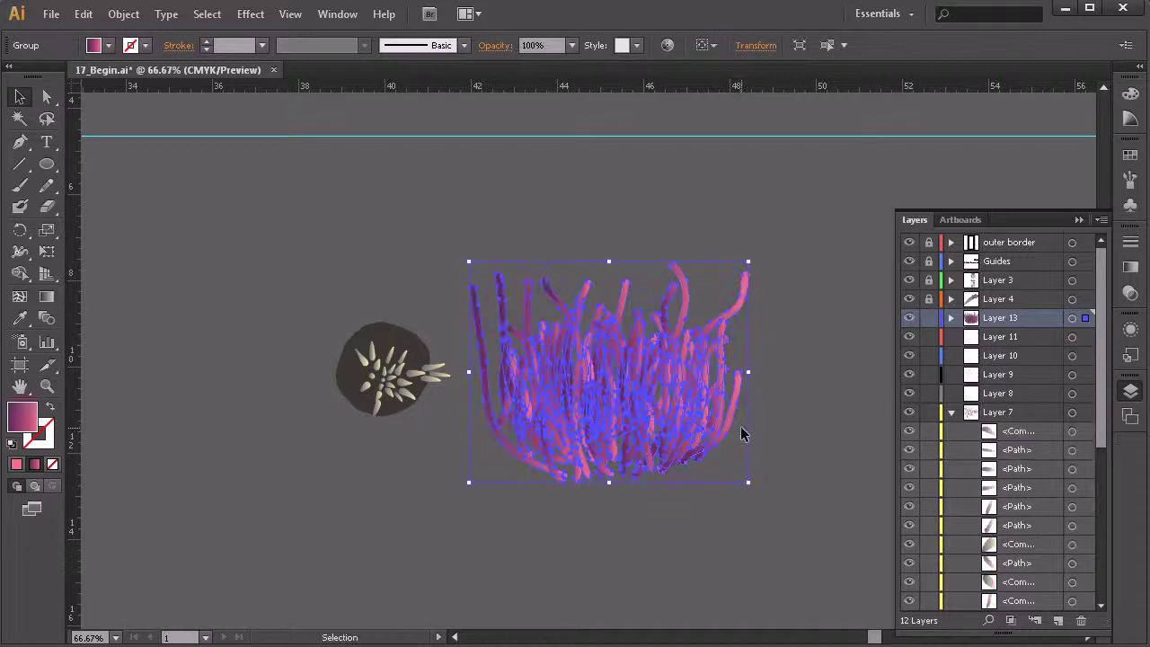
# - Move Layer 13, which holds the grouped strands, directly above Layer 7 in the stacking order
pyautogui.click(811, 405)
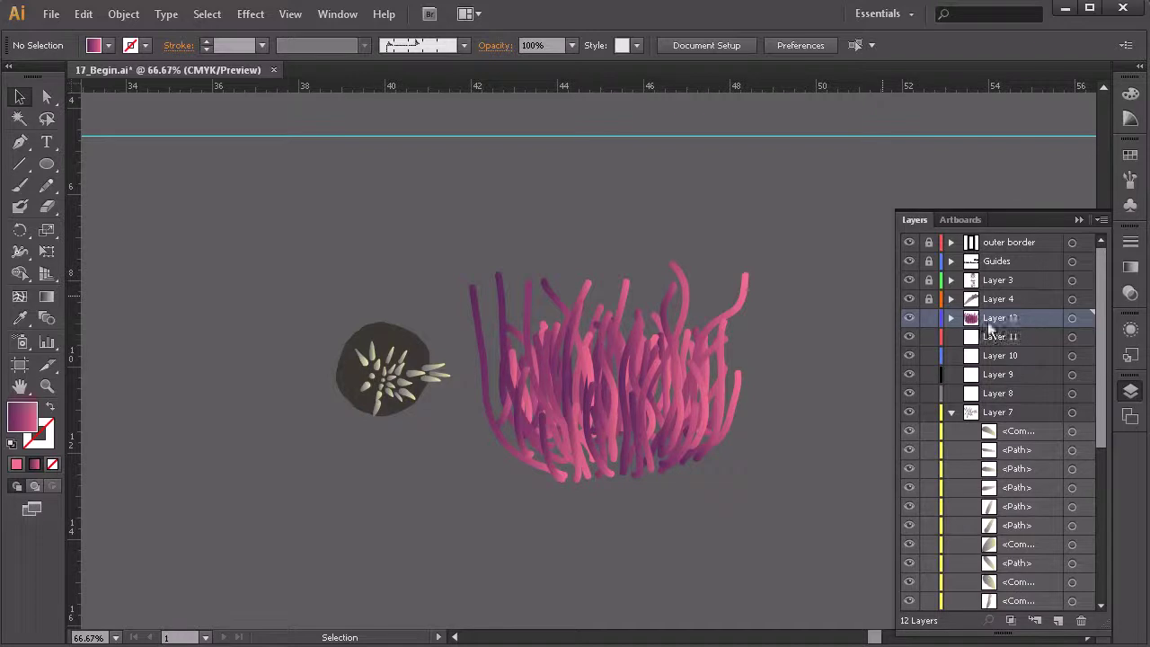
pyautogui.moveTo(1003, 328); pyautogui.dragTo(1008, 414)
pyautogui.click(705, 361)
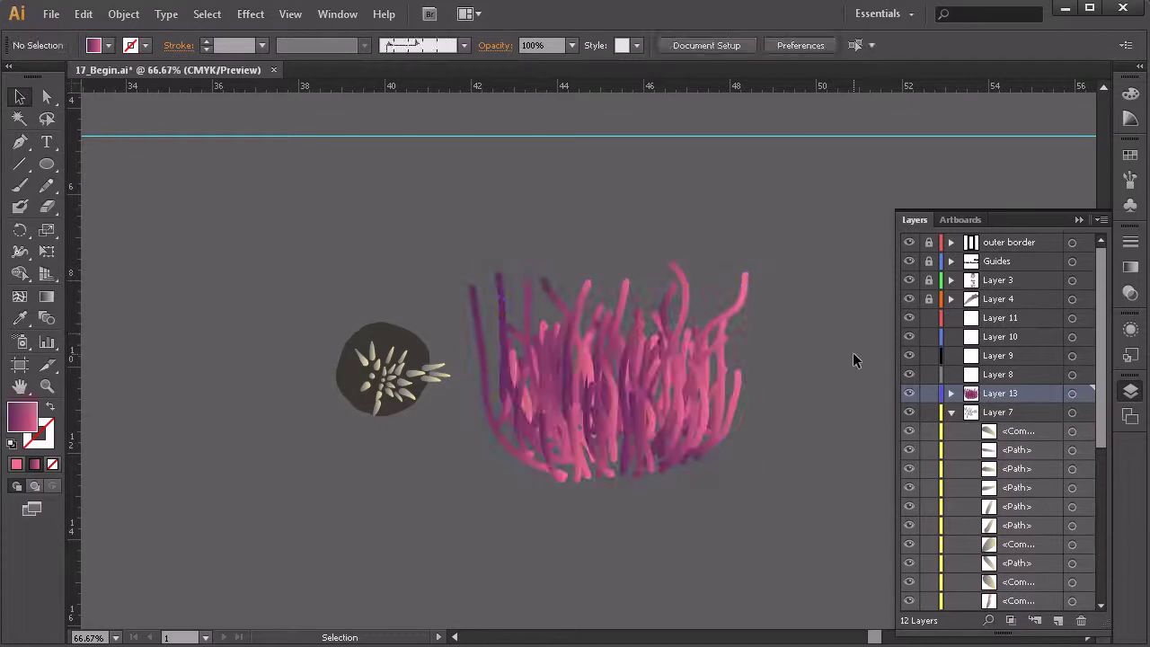
# - Select the urchin's spines to check that they are on Layer 7, and collapse that layer's contents
pyautogui.click(953, 412)
pyautogui.click(954, 411)
pyautogui.moveTo(312, 292); pyautogui.dragTo(452, 437)
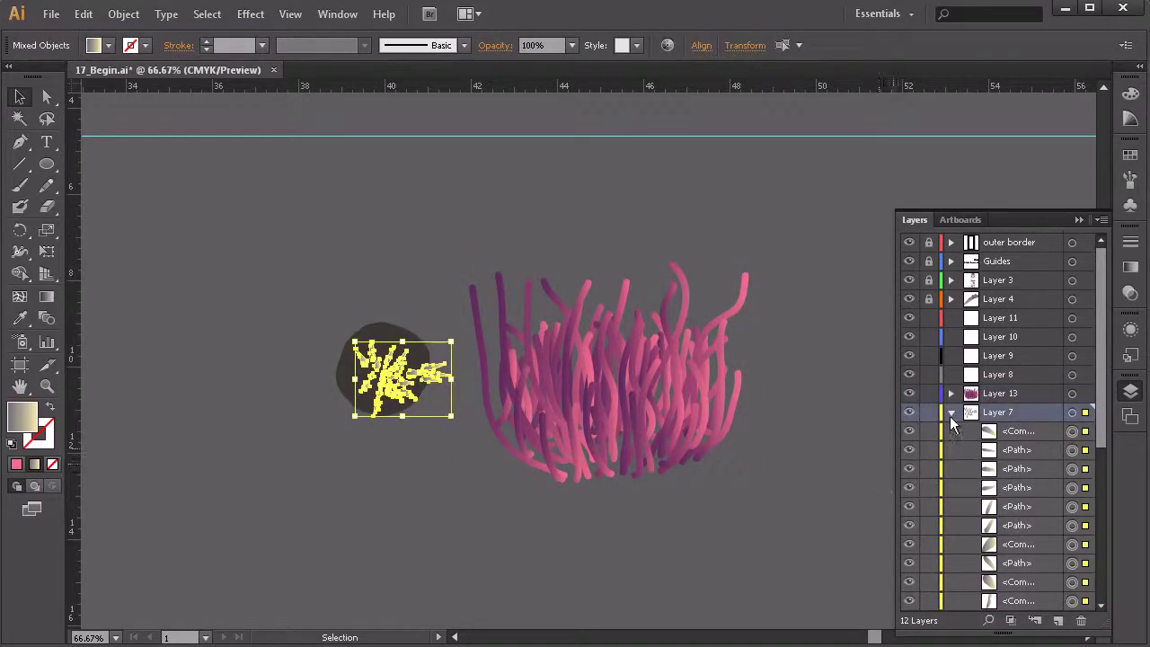
pyautogui.click(951, 413)
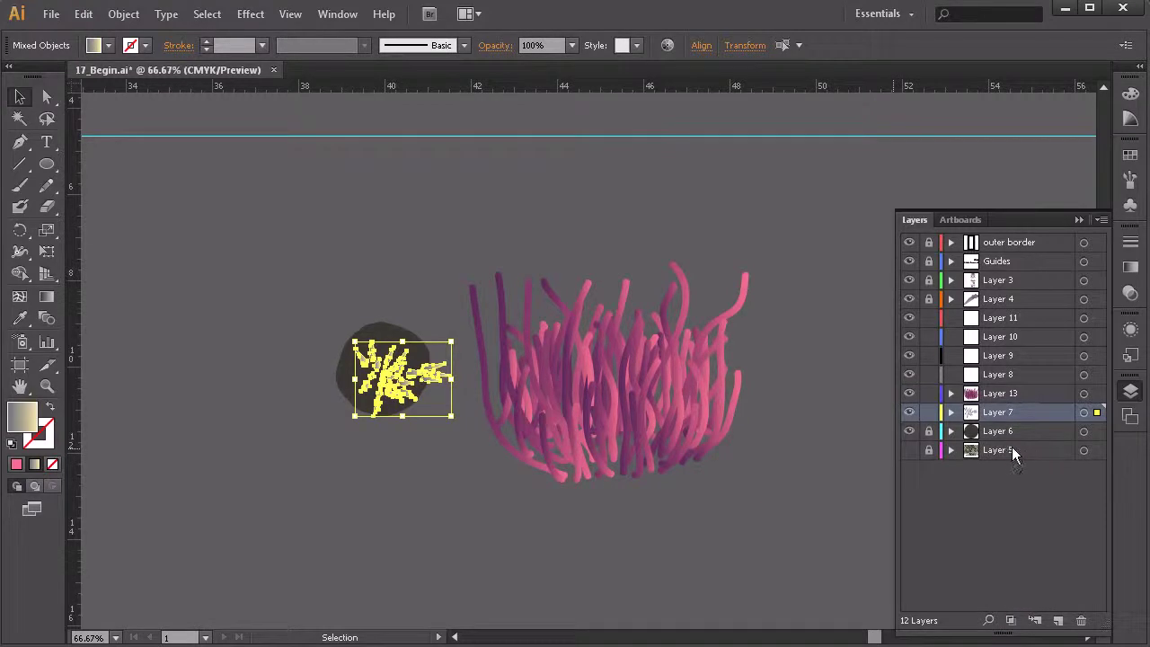
pyautogui.click(422, 458)
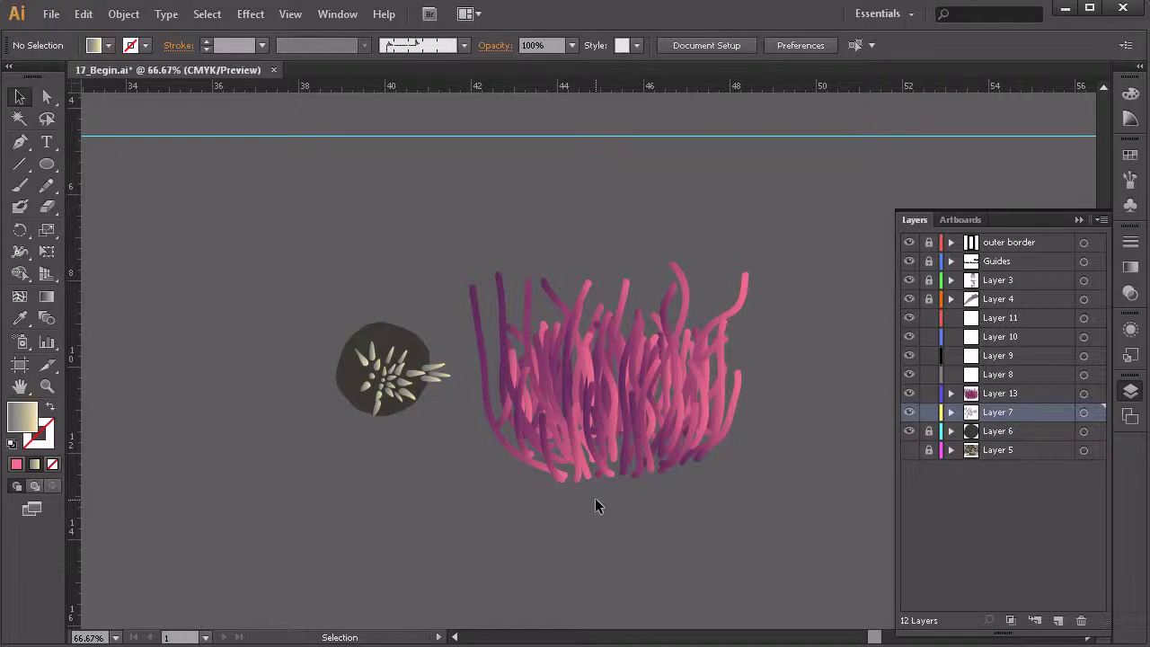
# - Move the grouped strand cluster slightly to the right, away from the urchin, and deselect it
pyautogui.click(585, 410)
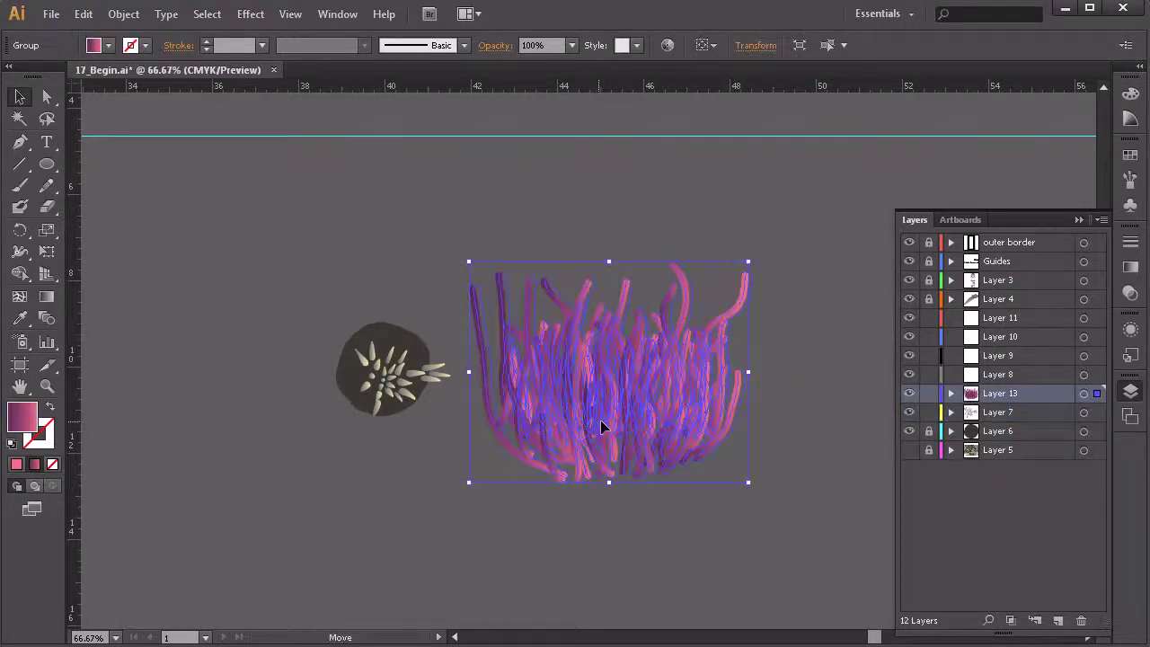
pyautogui.moveTo(601, 423); pyautogui.dragTo(644, 423)
pyautogui.click(649, 516)
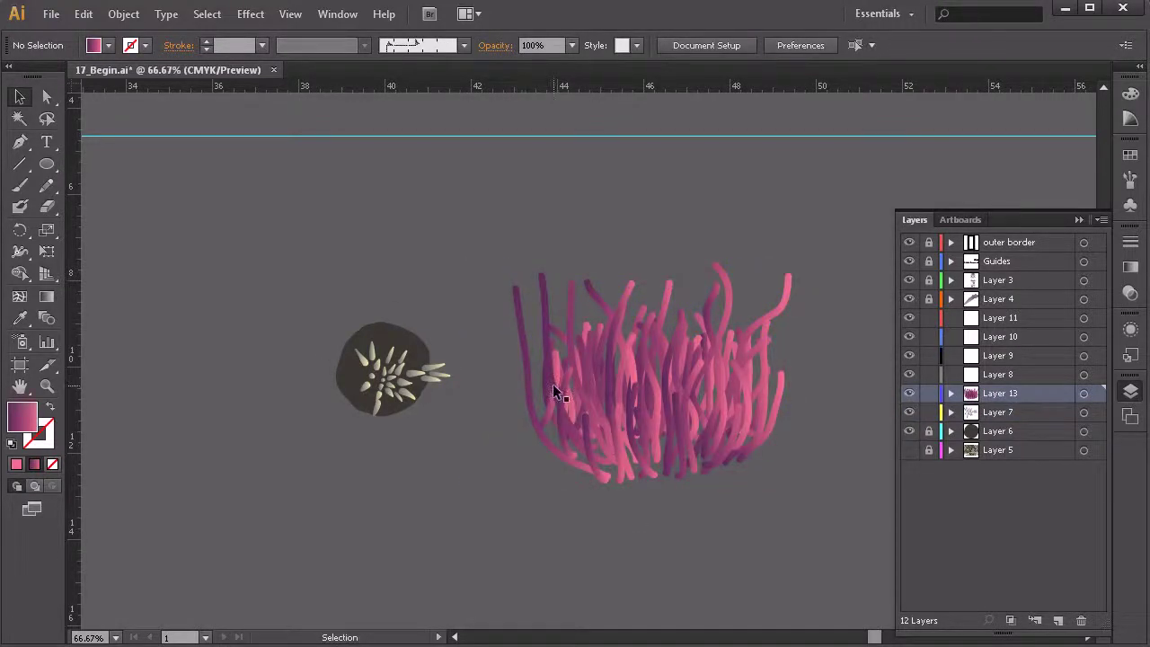